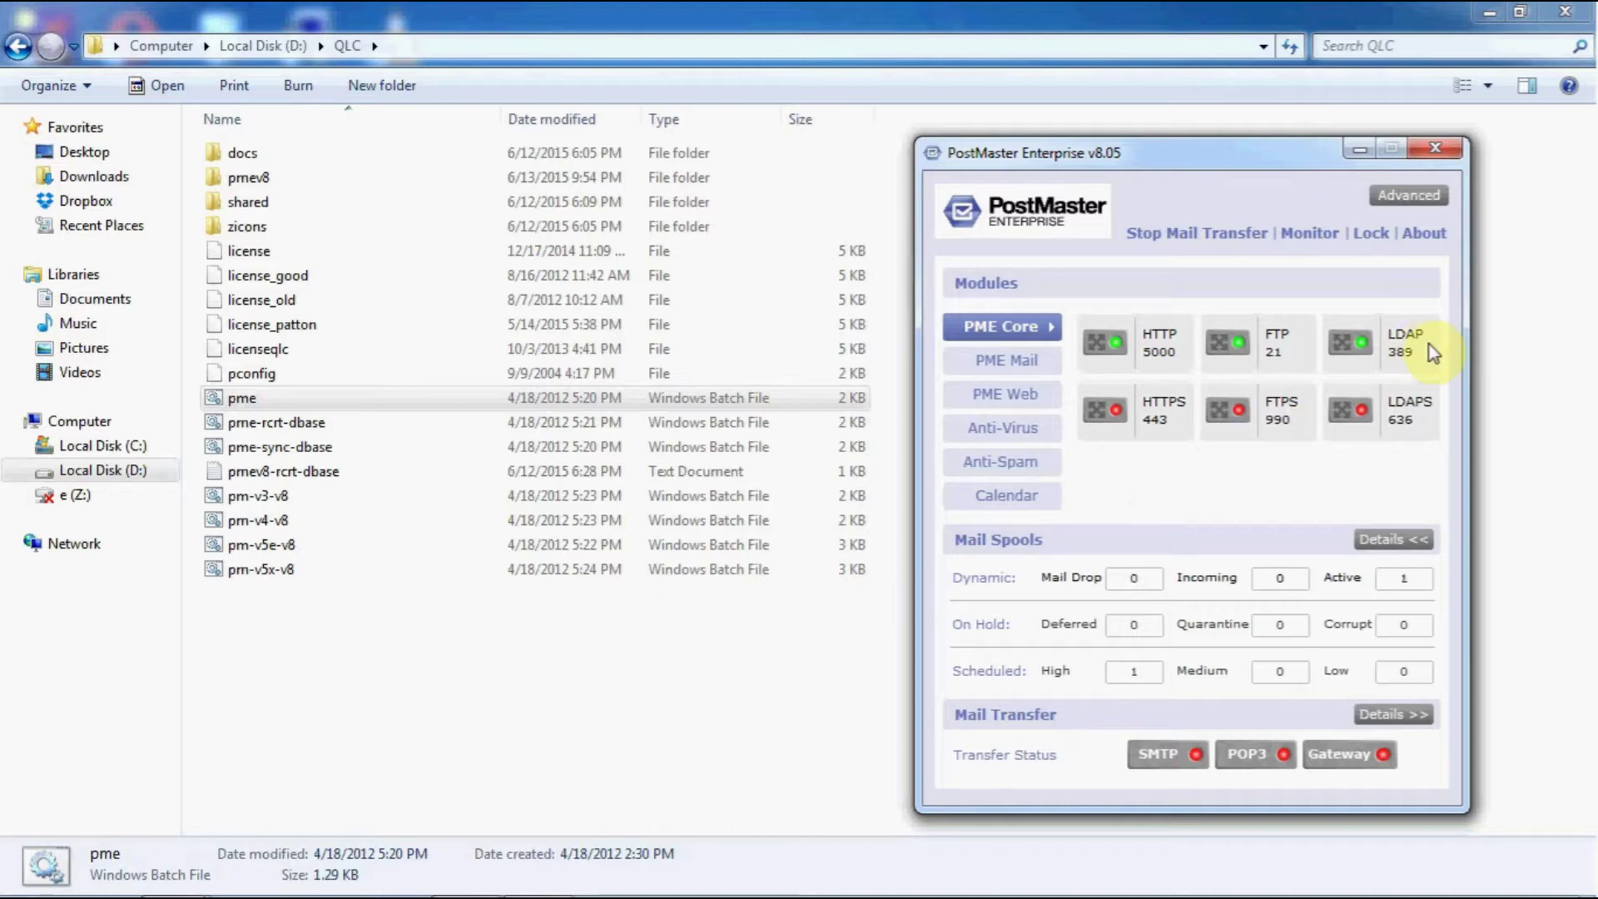
Step: Check licensed and utilised users in About, then shut down the PostMaster Enterprise console
click(1430, 236)
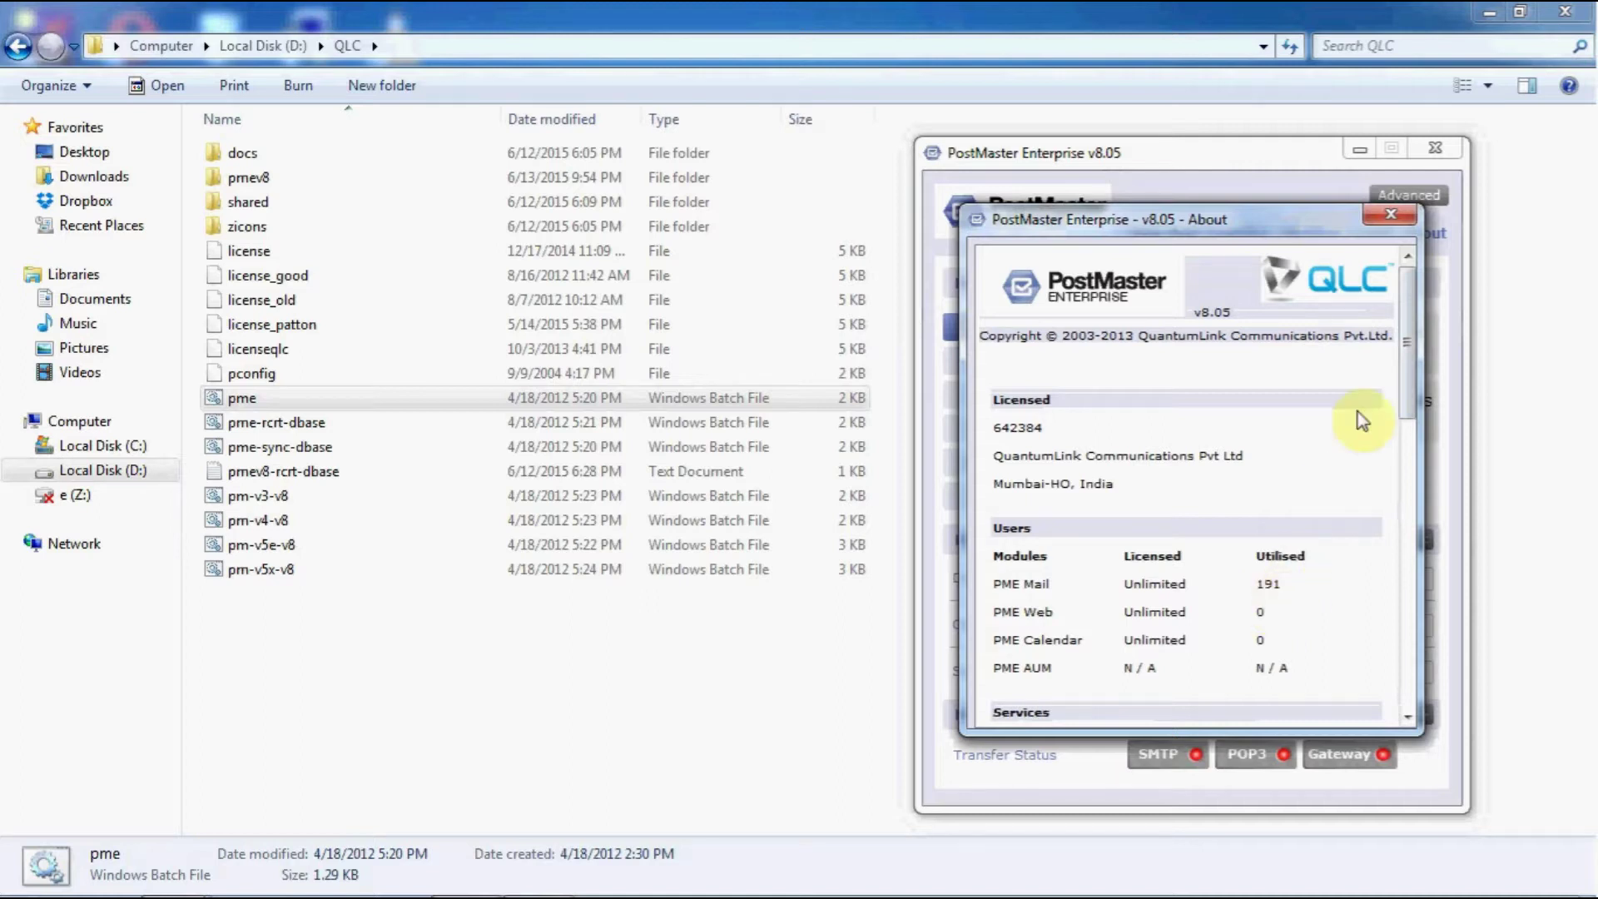
click(1391, 218)
click(1435, 148)
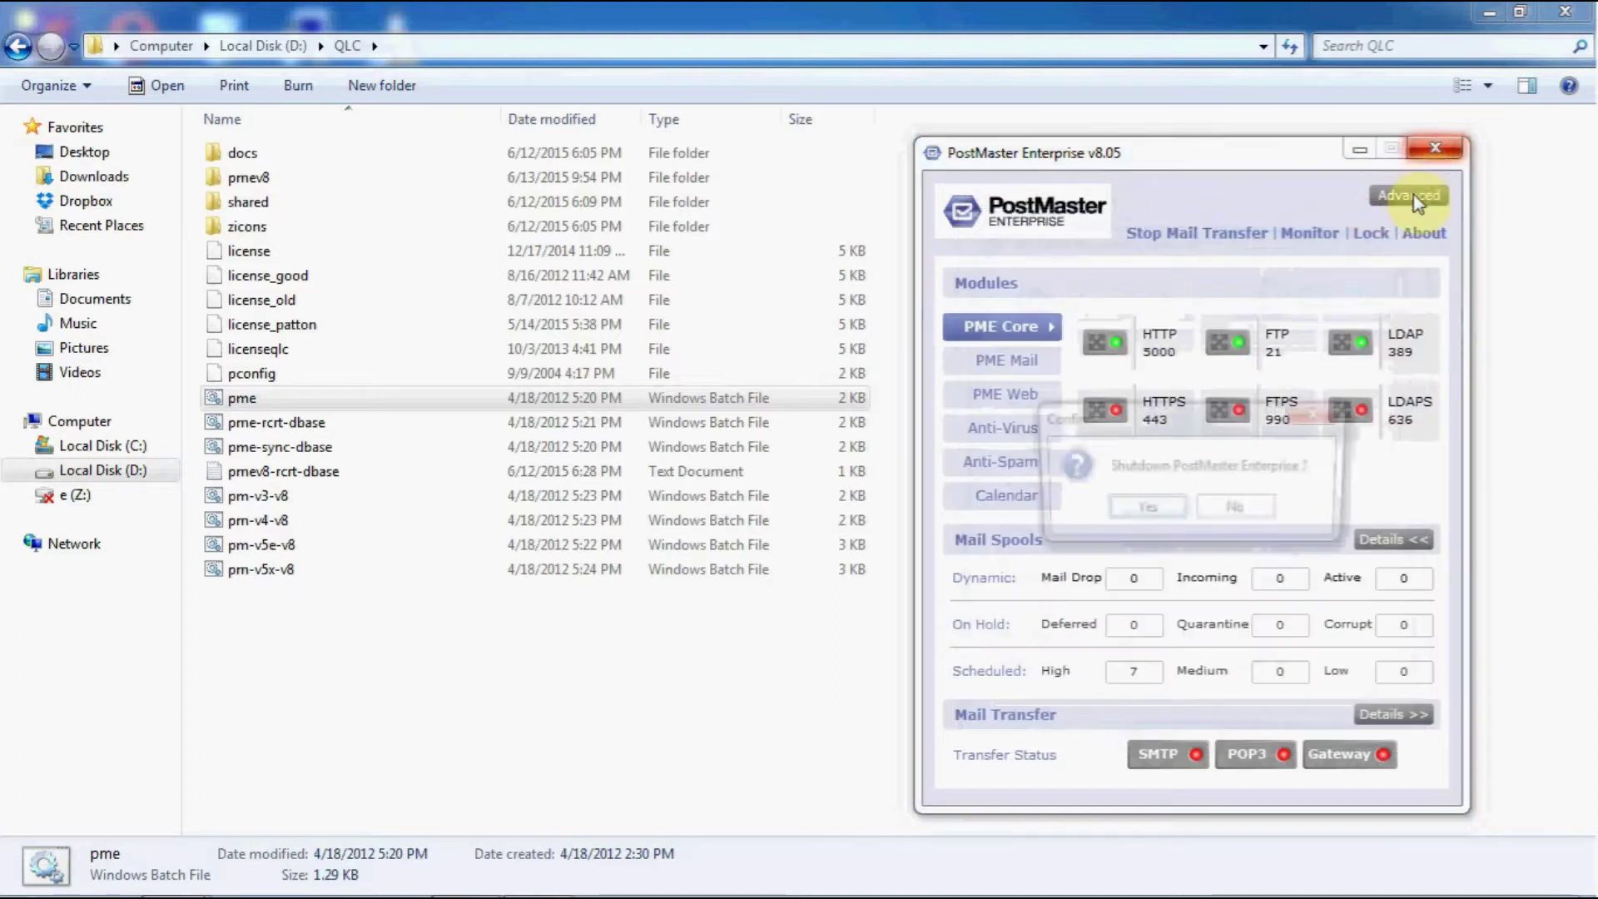
click(1175, 510)
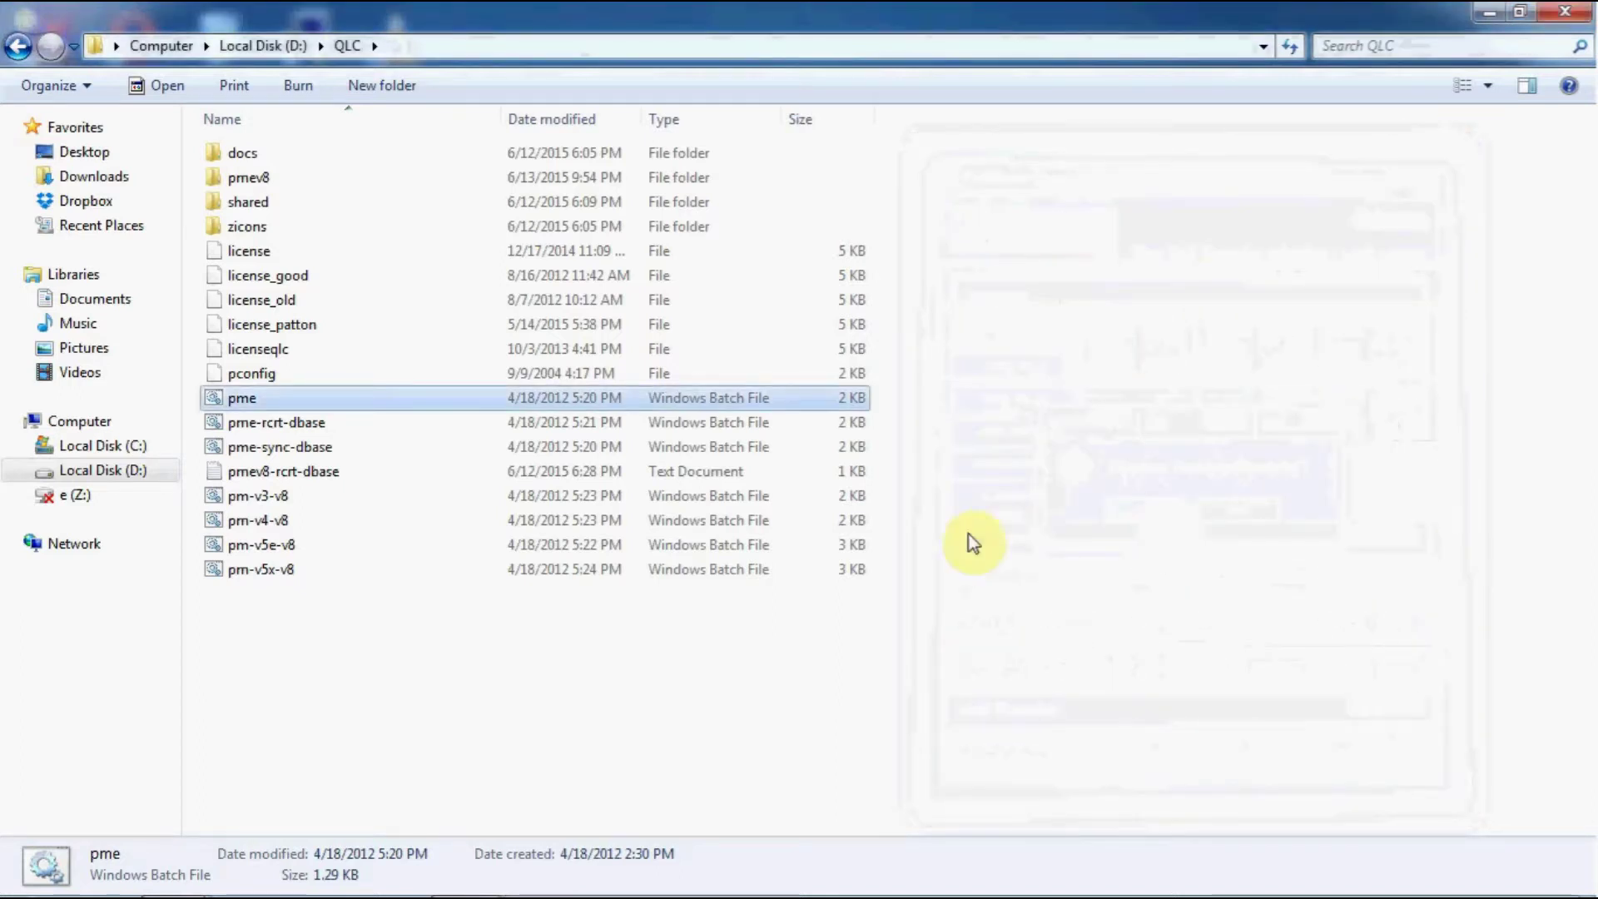
Step: Open the connection_pool file from pmev8\conf in Notepad
double_click(332, 179)
double_click(237, 207)
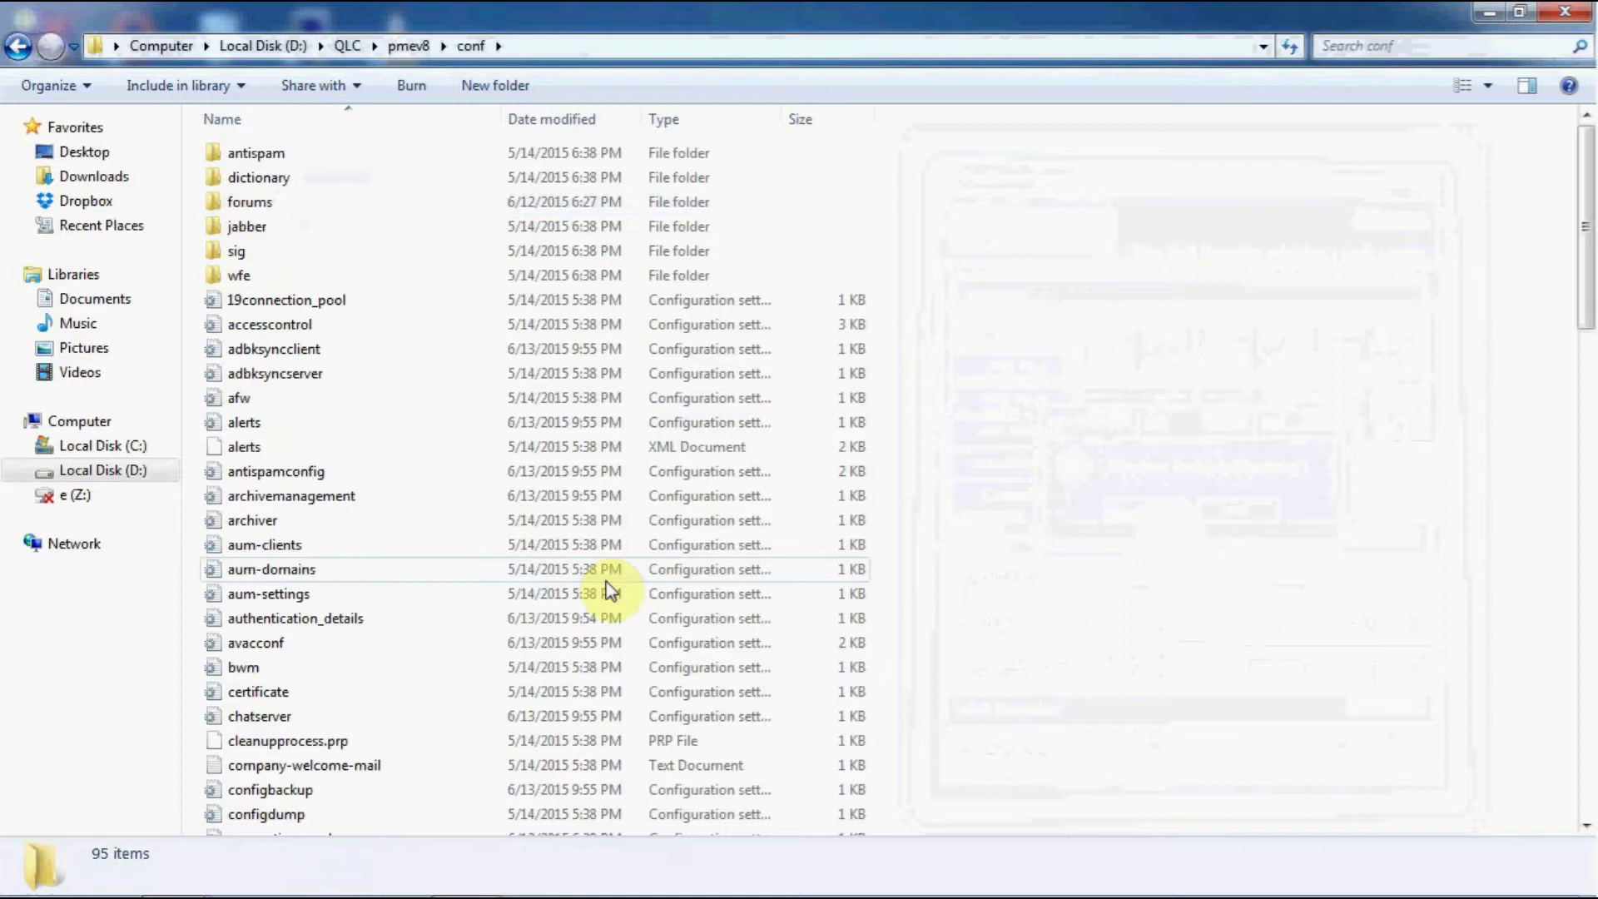
drag(1586, 243, 1591, 408)
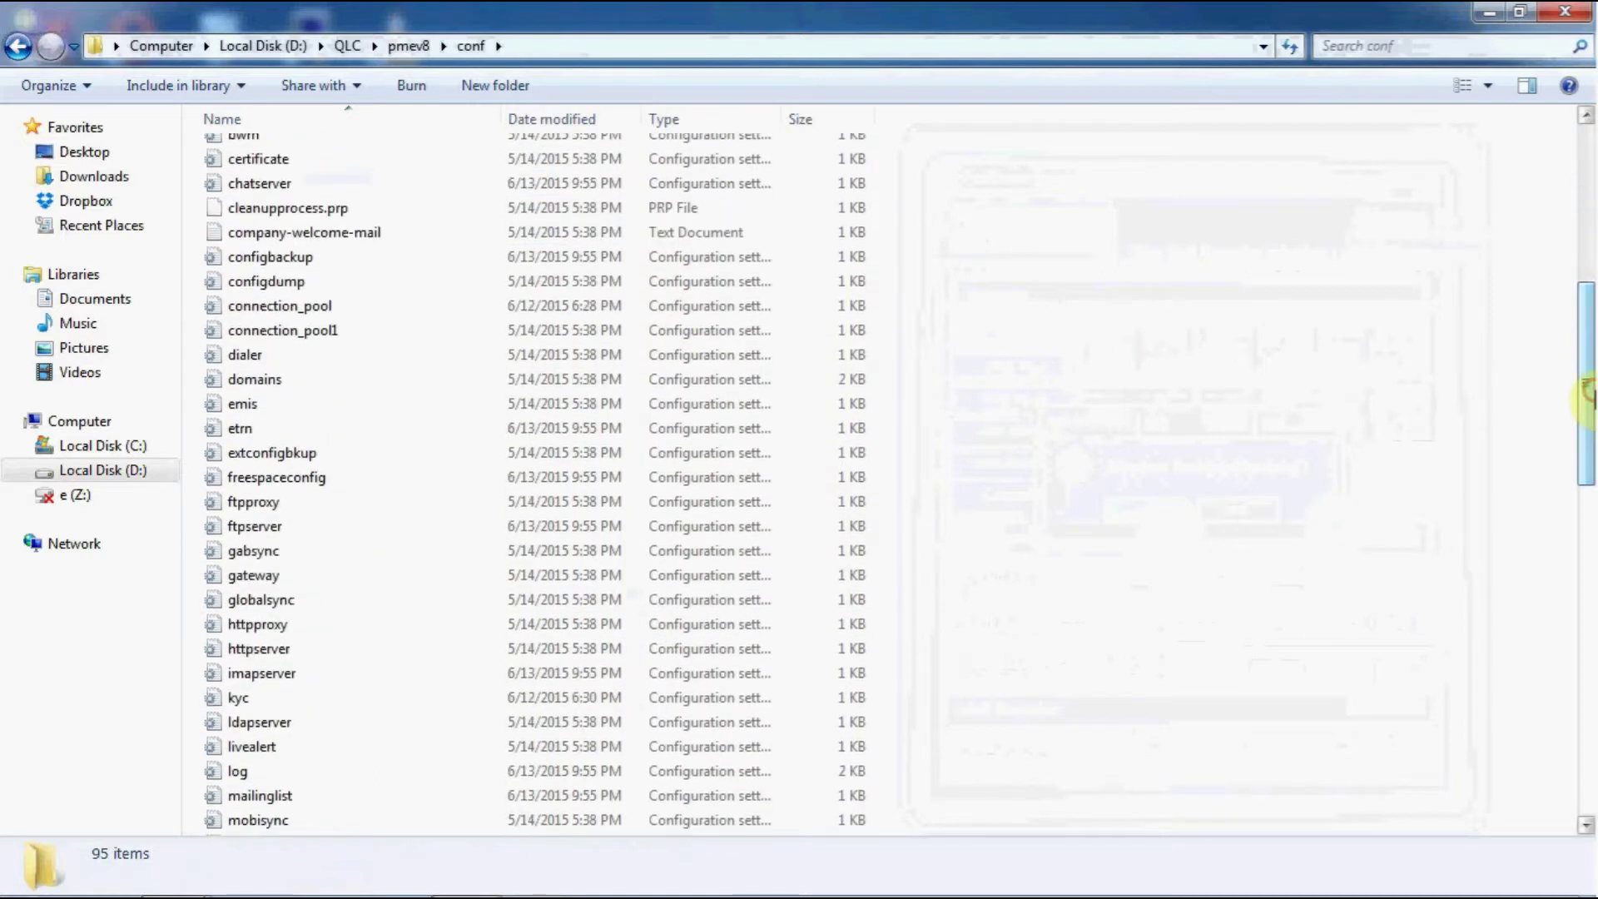
double_click(315, 308)
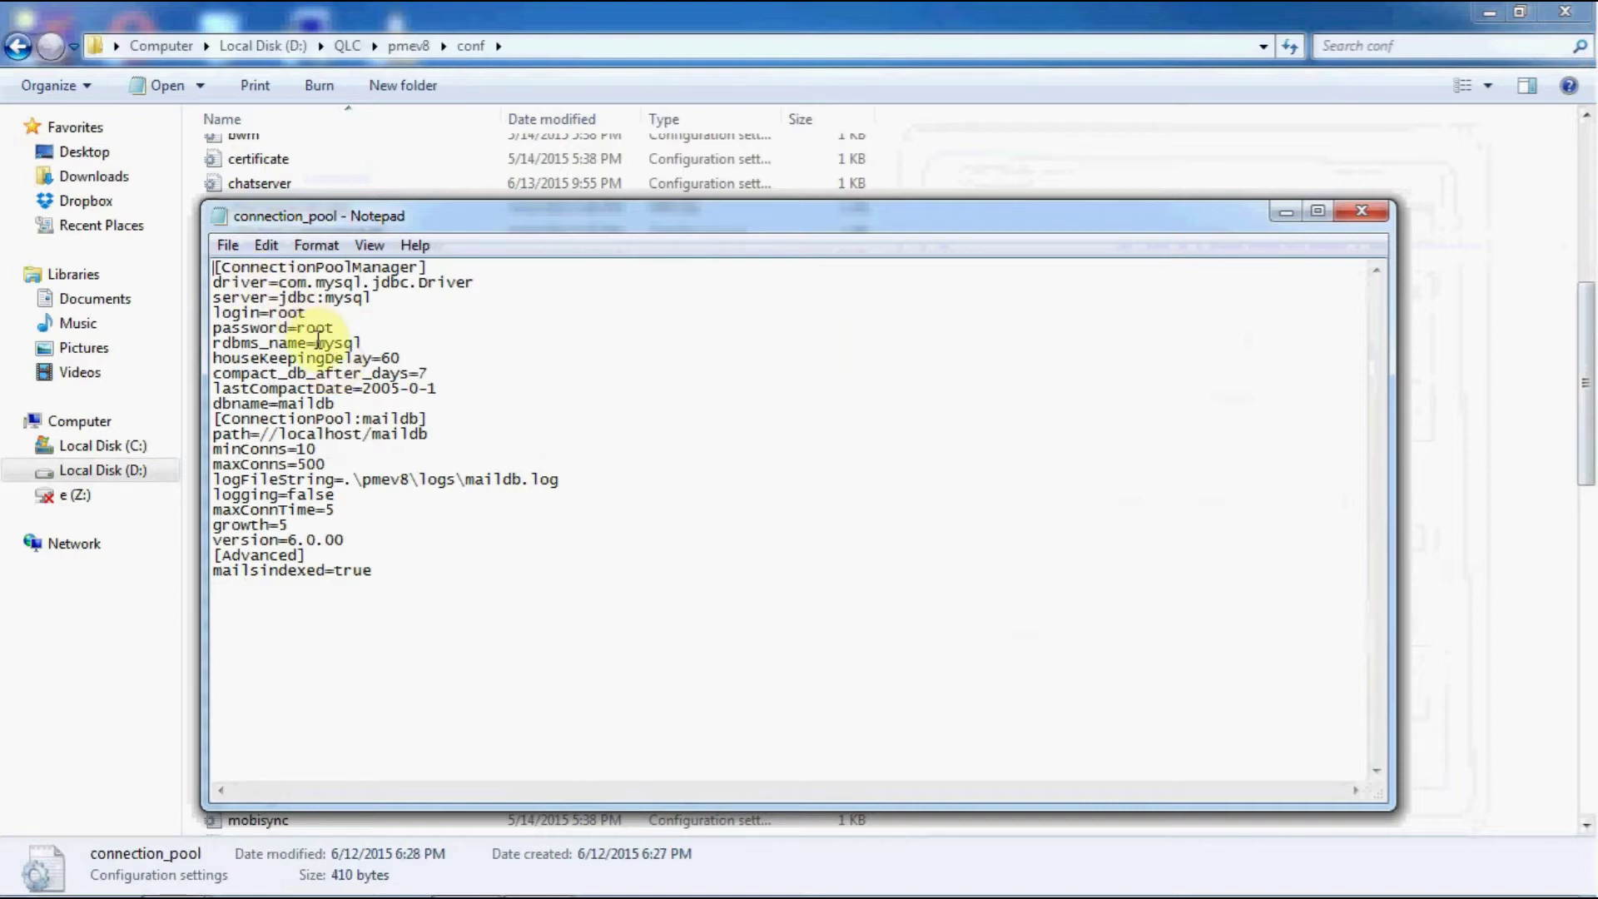
Step: Confirm rdbms_name is set to mysql in connection_pool, then close Notepad
drag(318, 343, 376, 340)
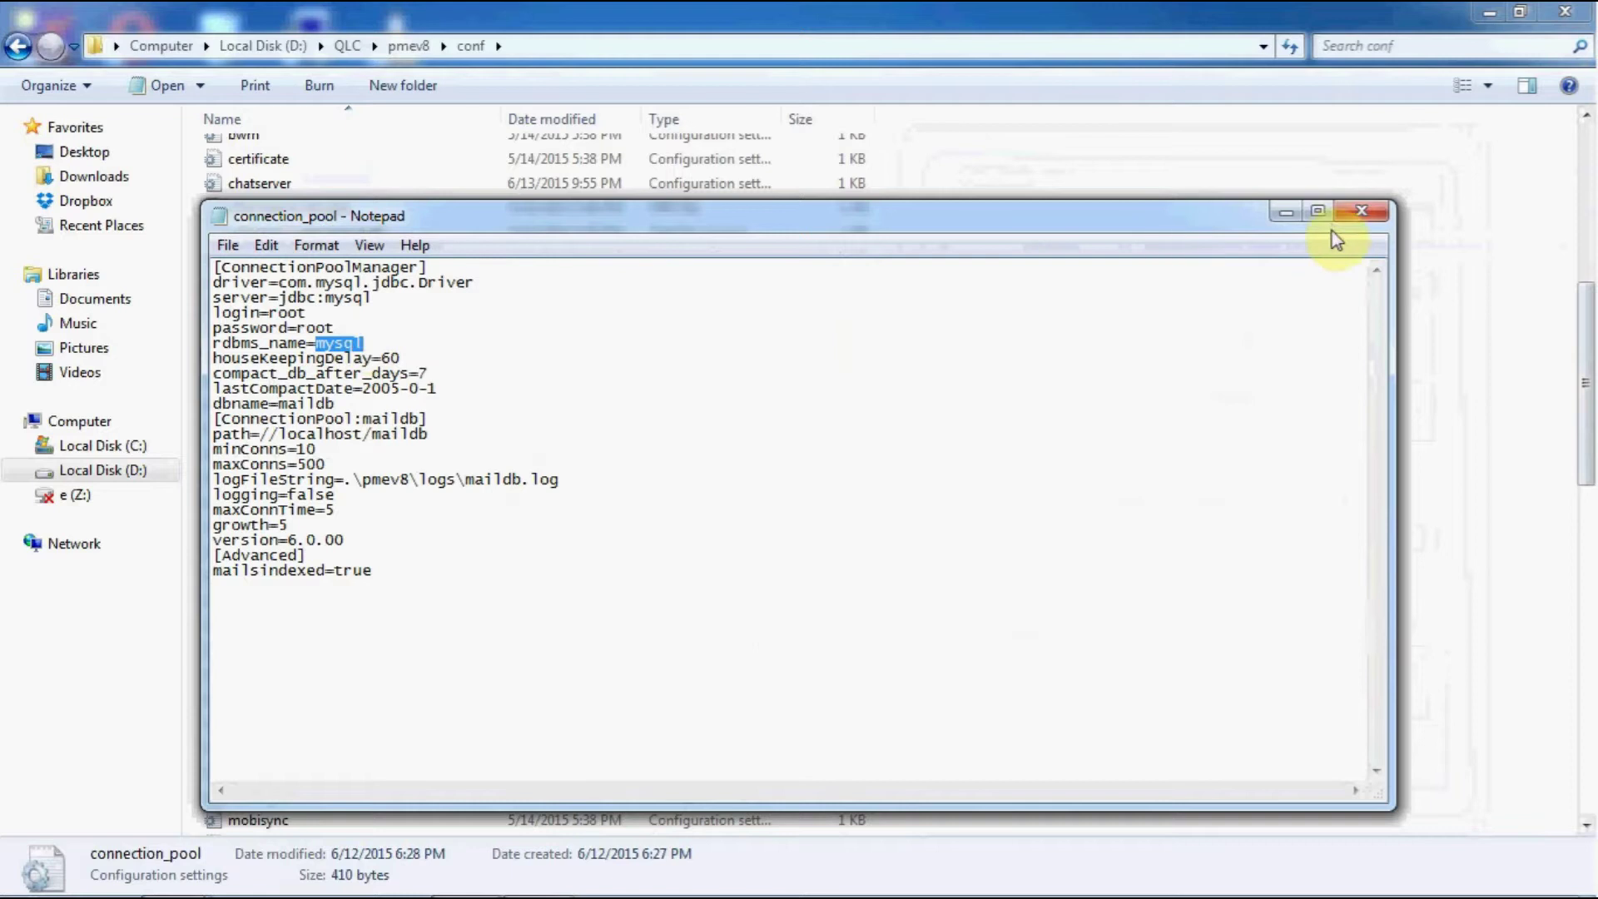
click(1355, 213)
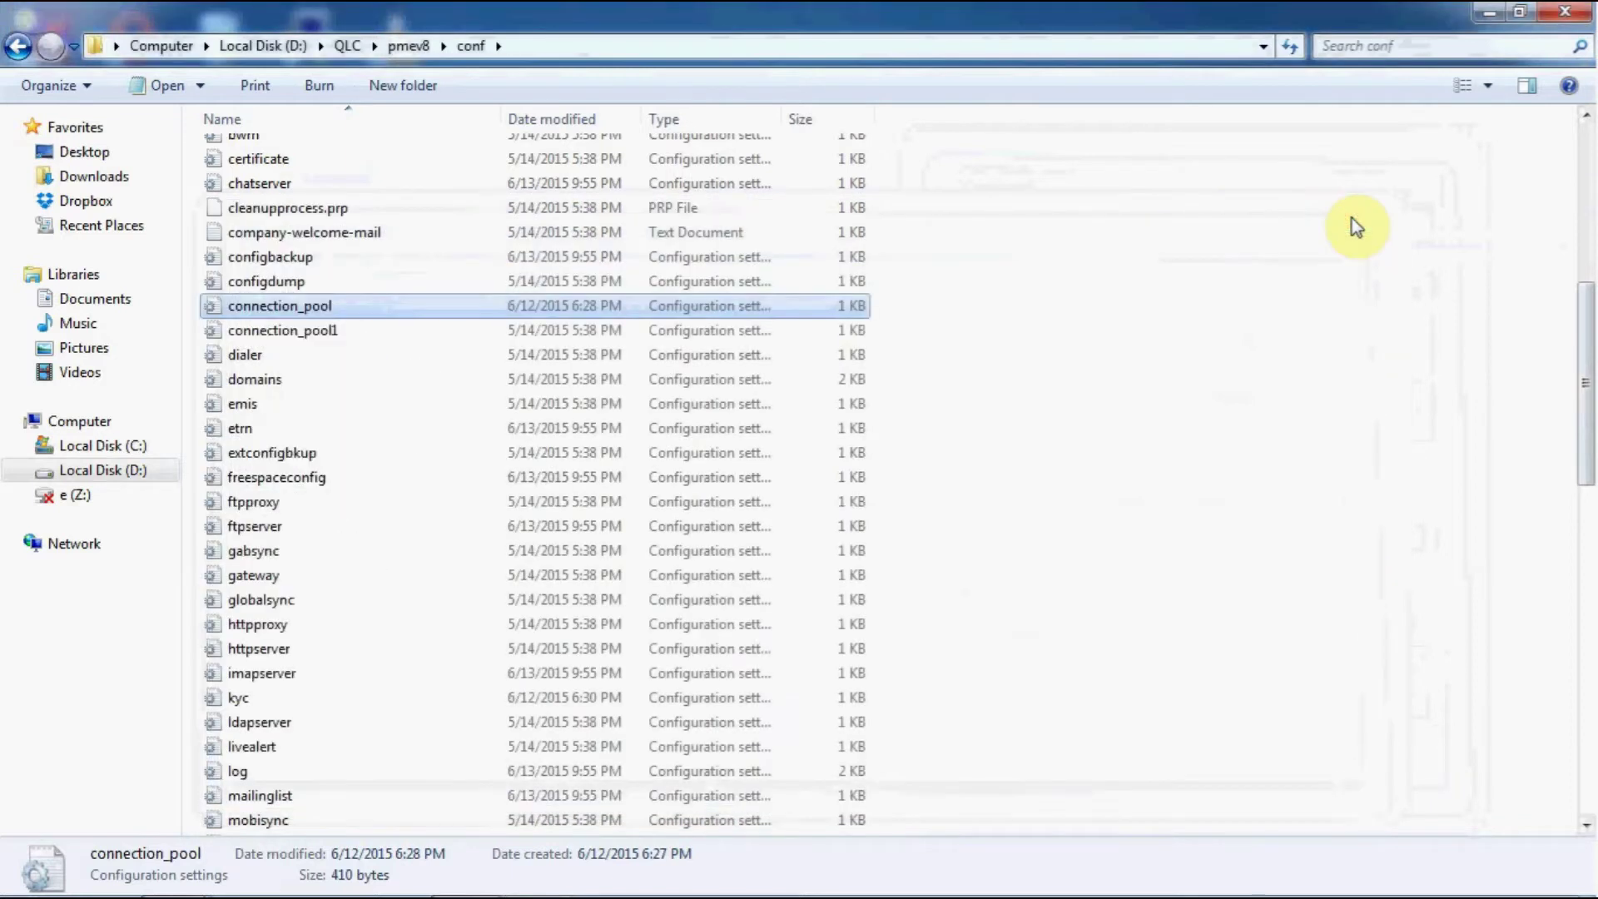
Step: Go back to pmev8 and look over its databackup and users folders
click(408, 47)
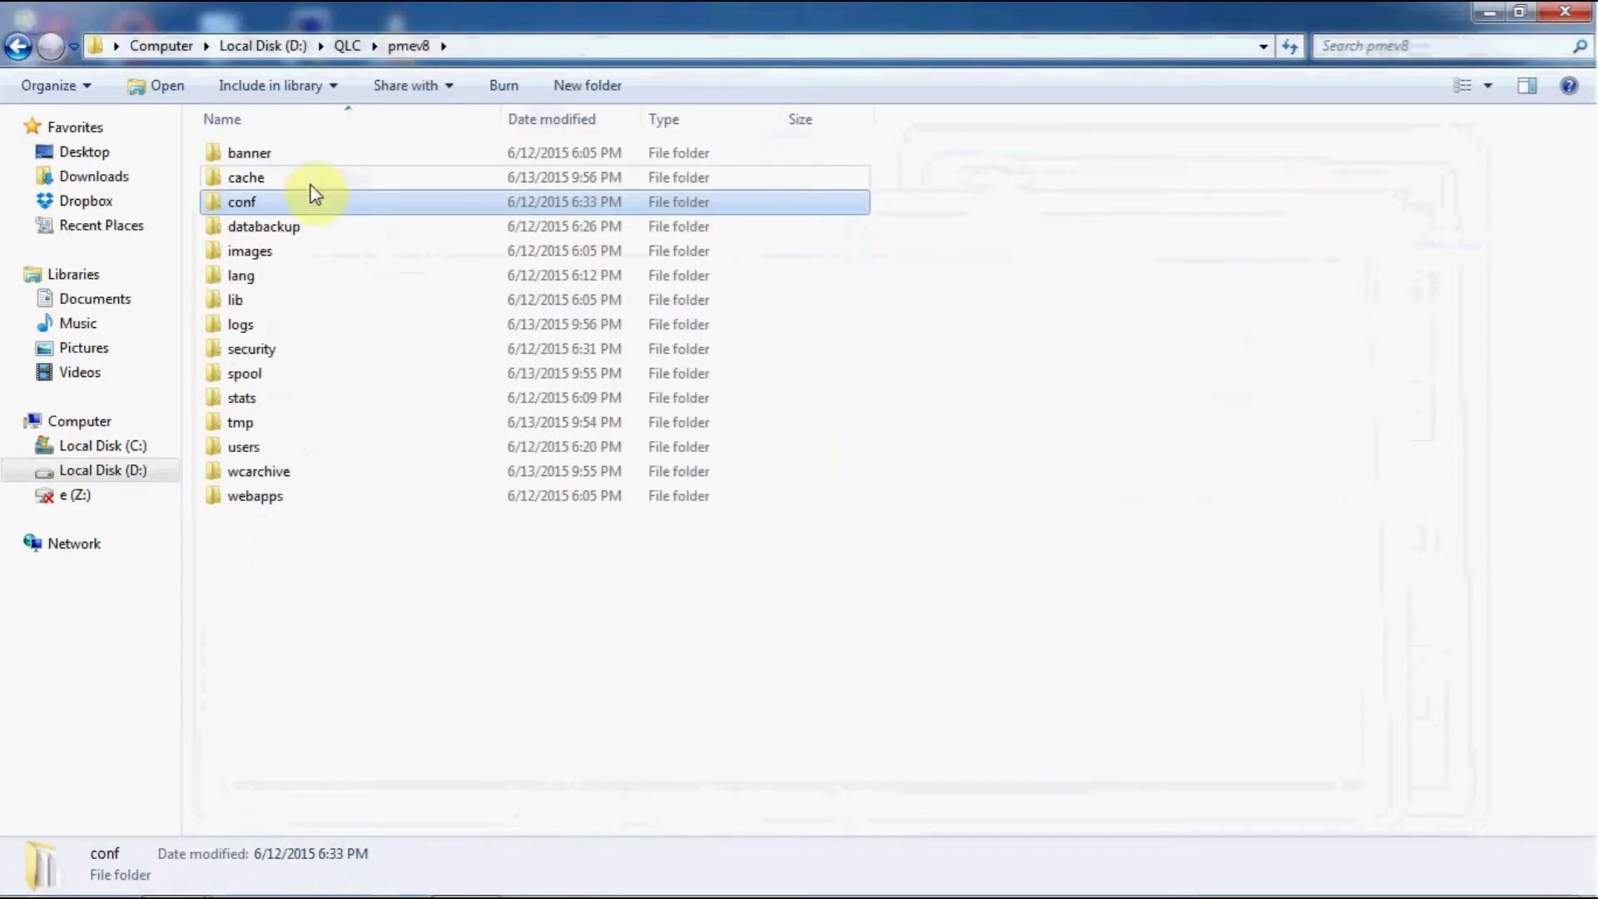
click(296, 229)
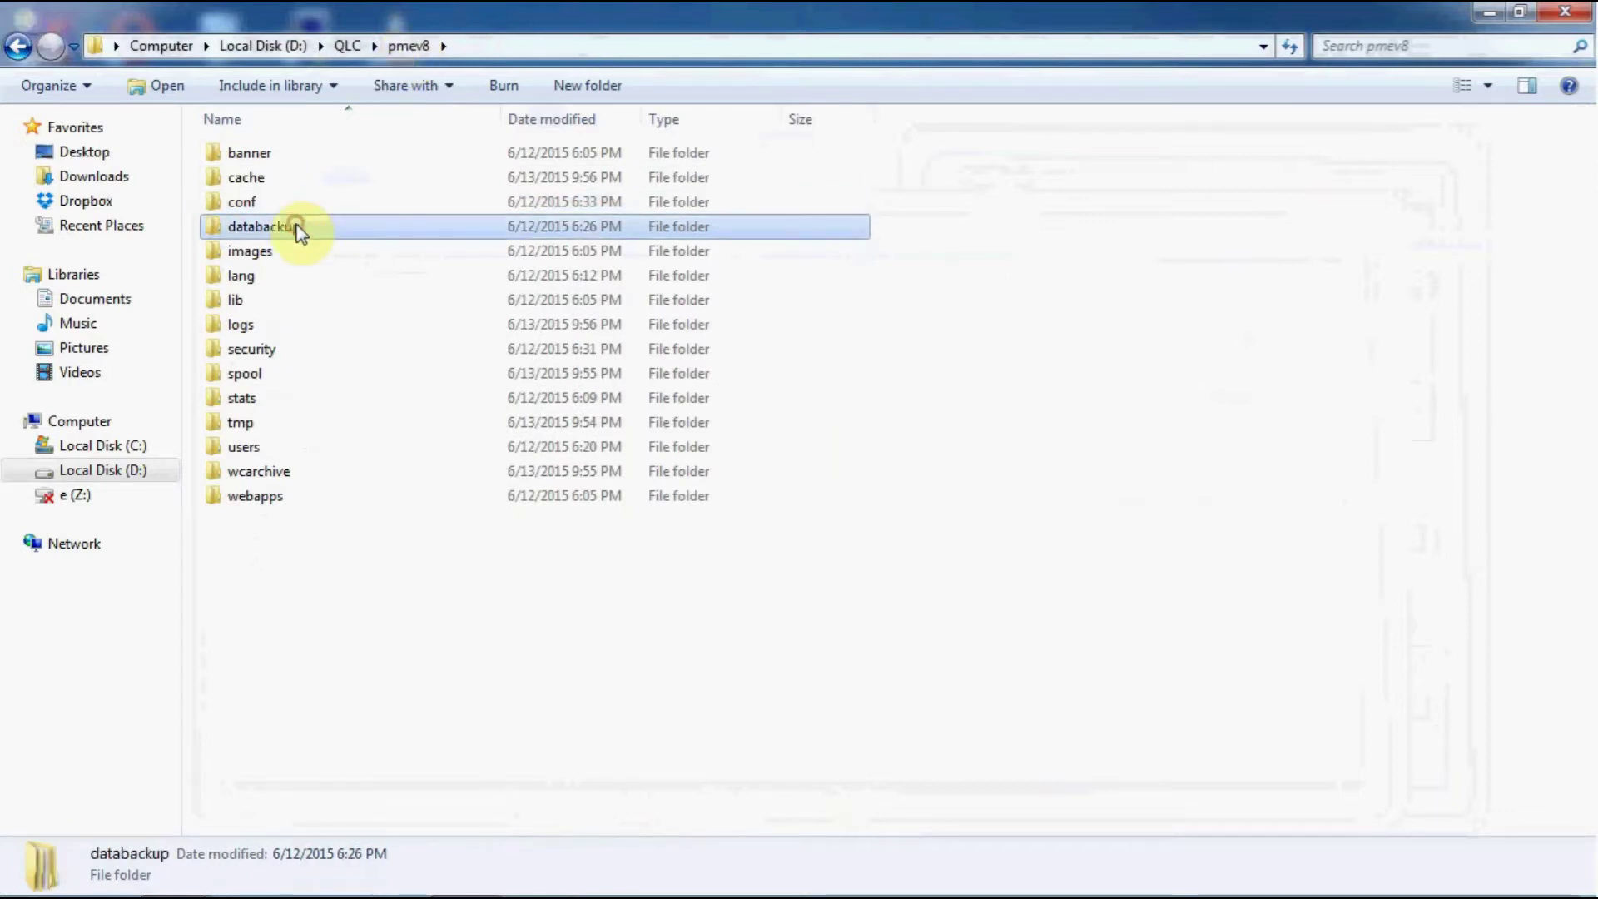
click(282, 454)
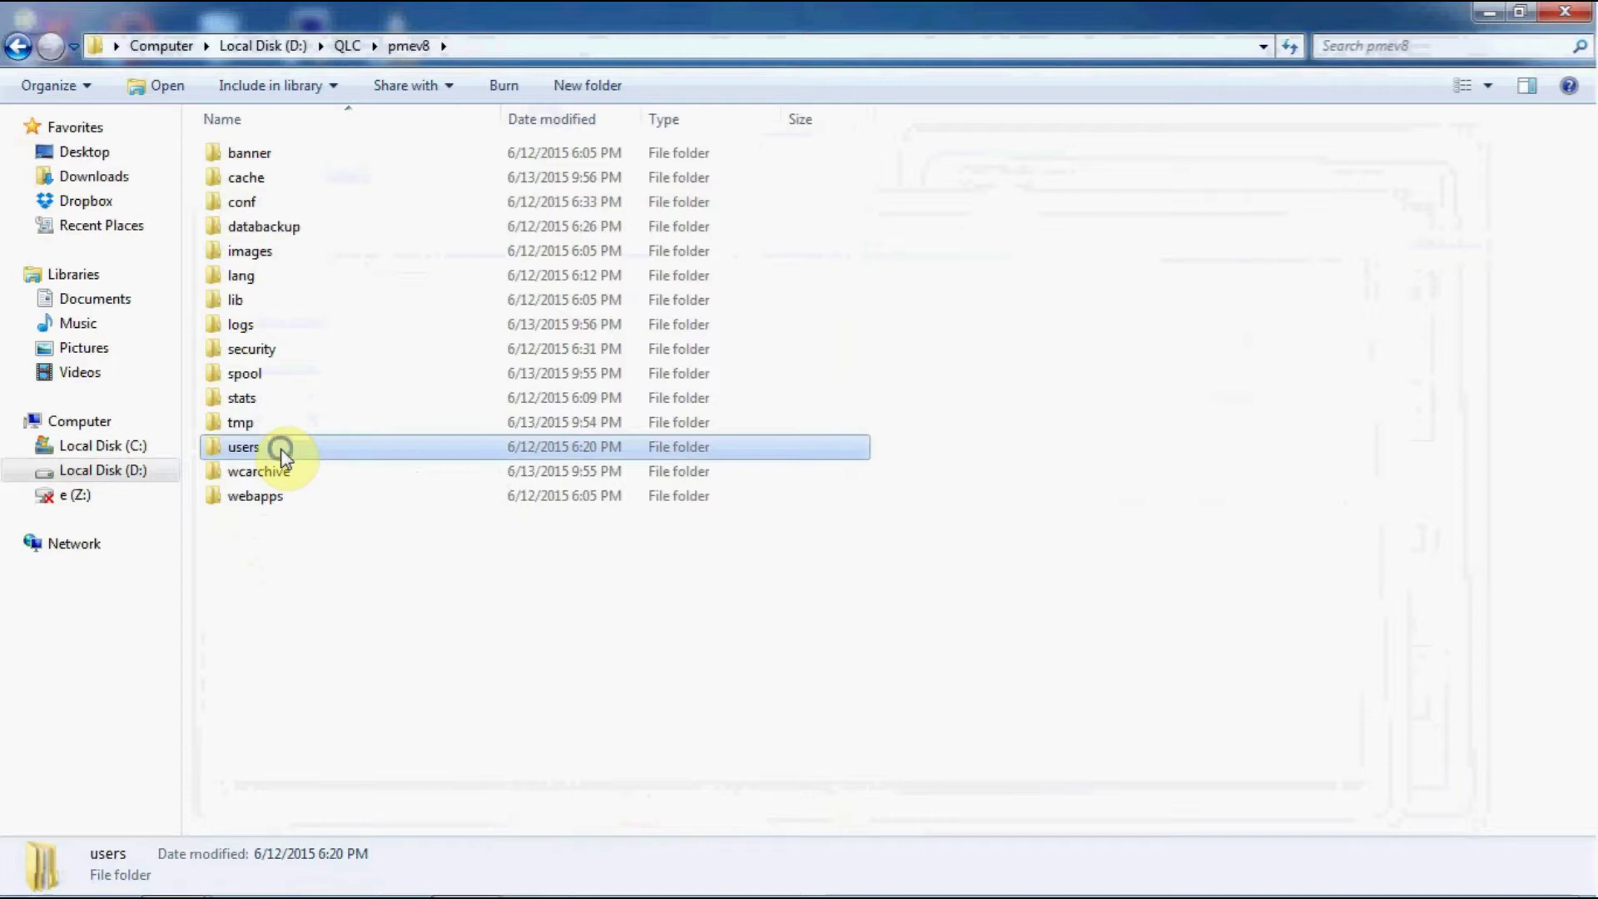
right_click(284, 458)
click(239, 582)
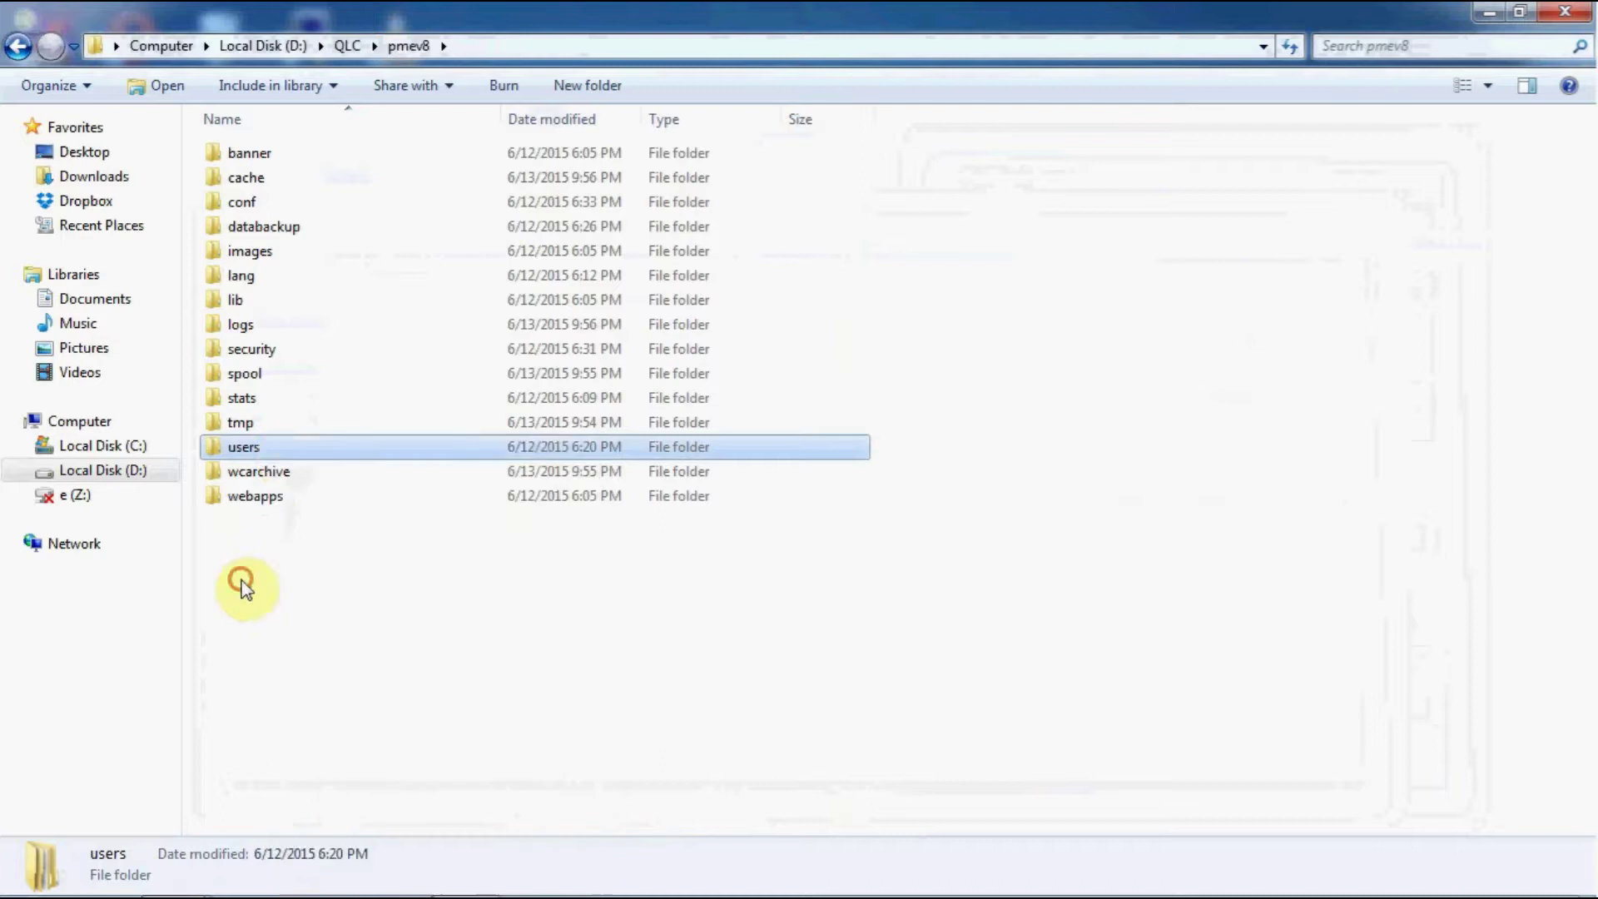
Step: Open C:\PostMaster Backup and review its conf, databackup, users and maildb folders
click(117, 446)
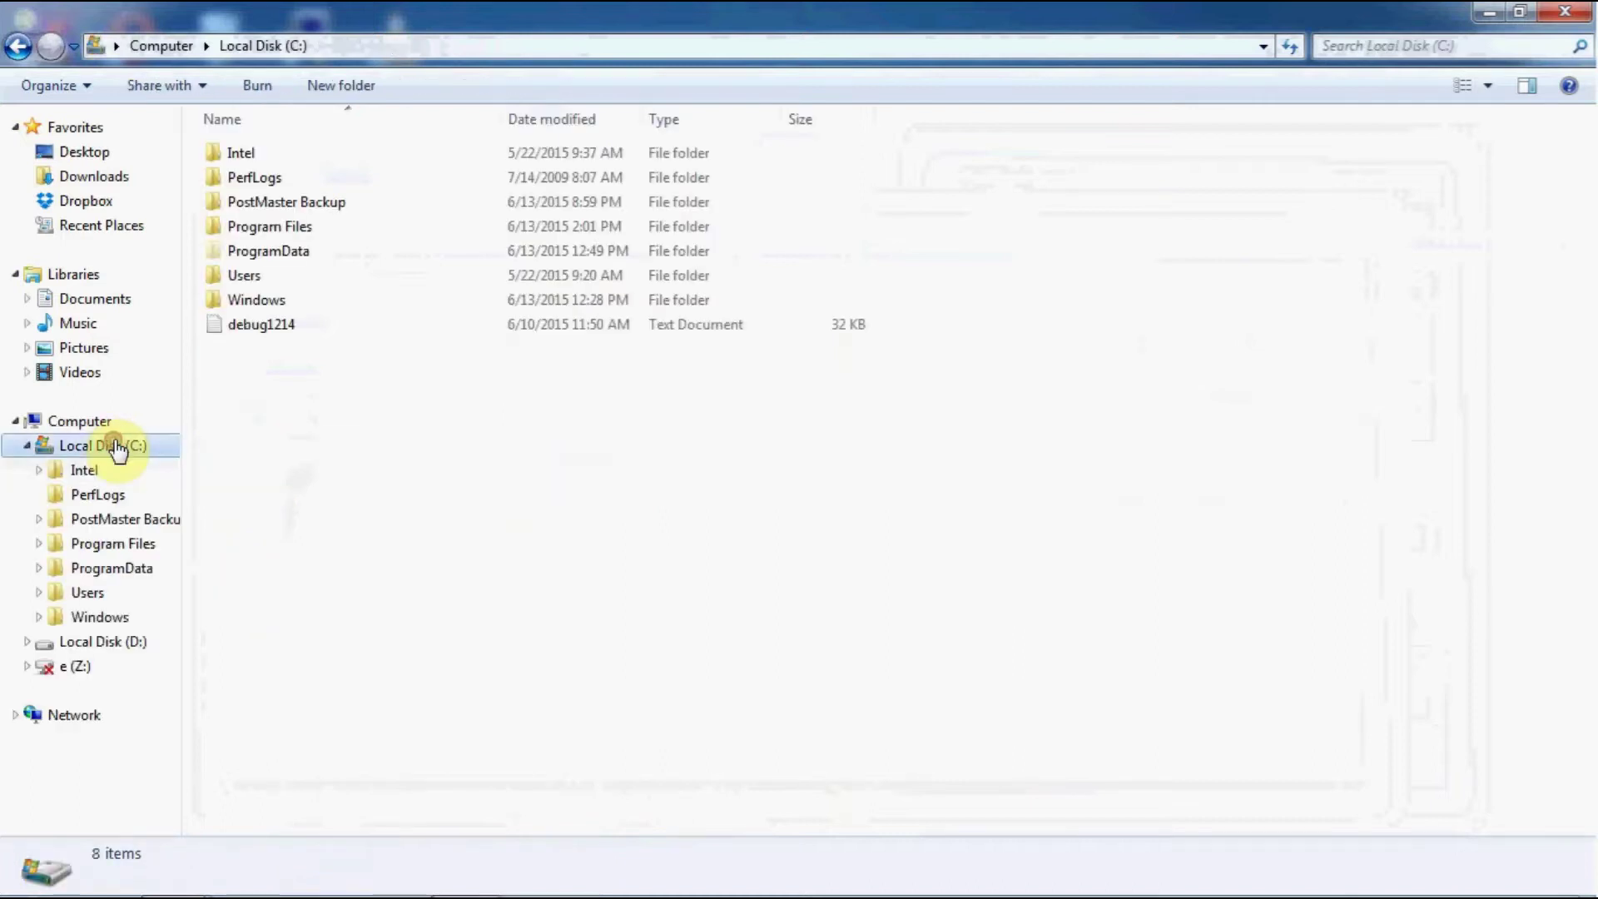
double_click(355, 208)
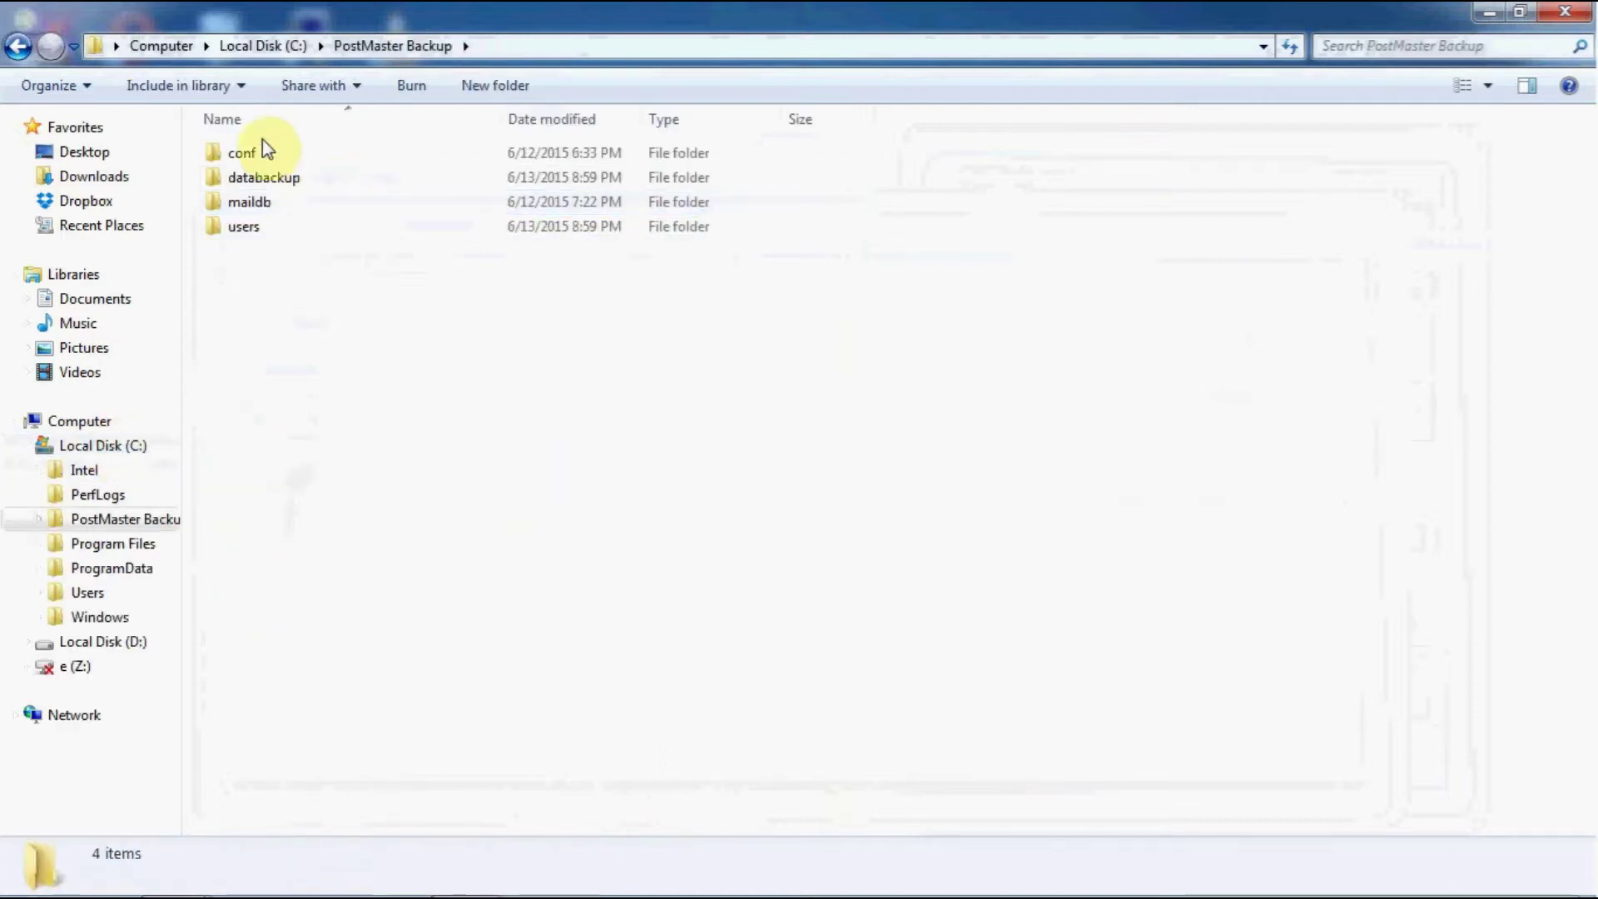
click(269, 154)
click(280, 176)
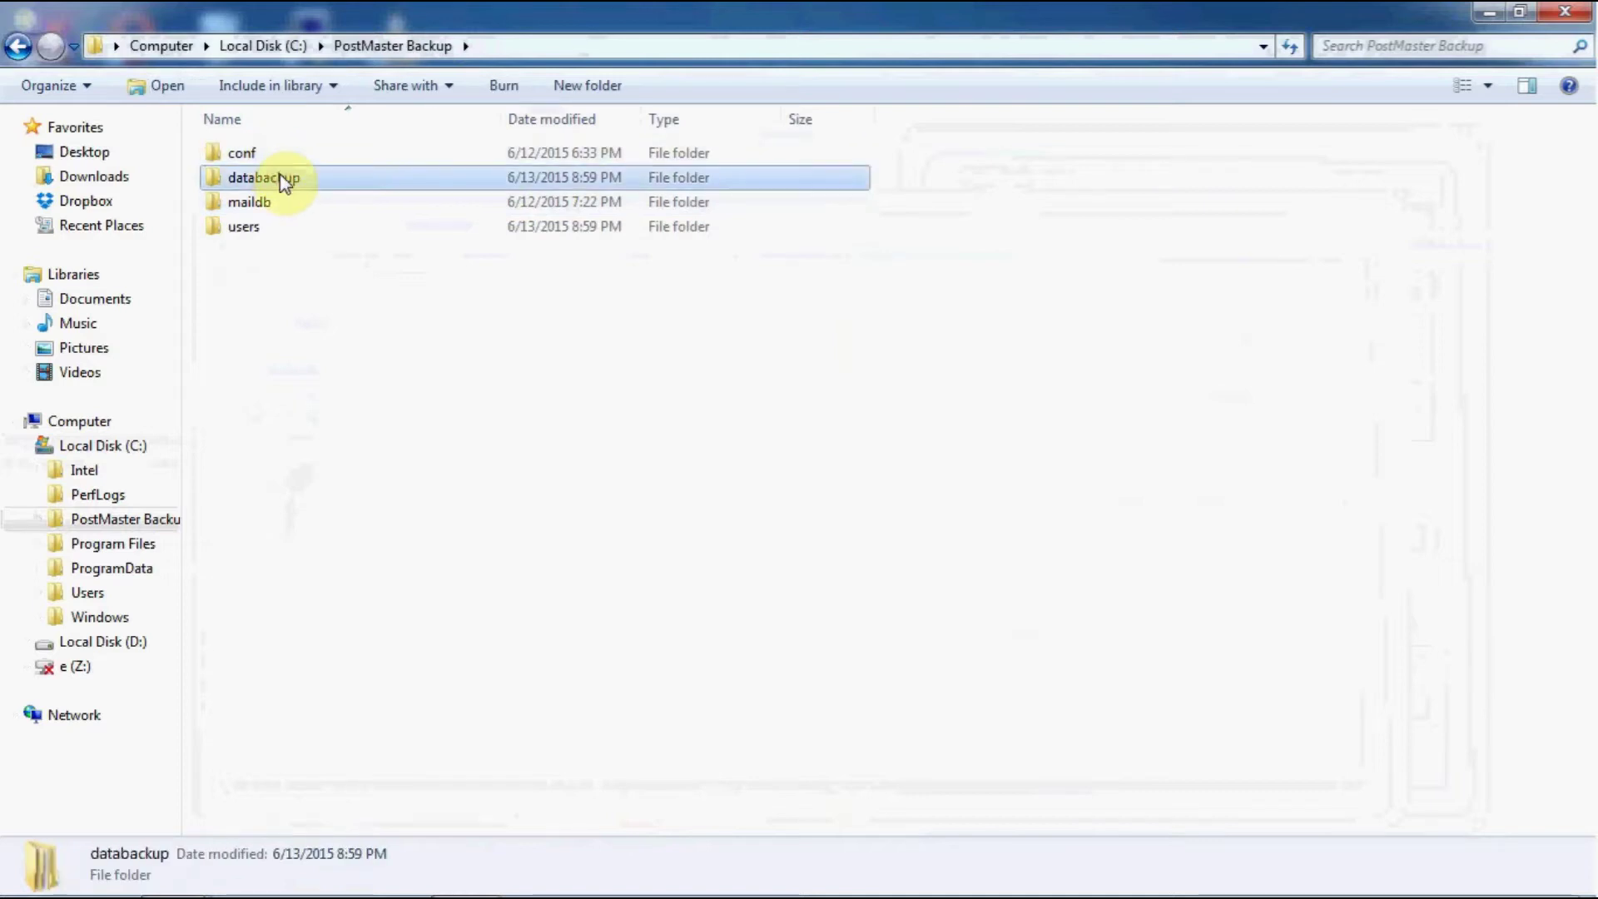
click(251, 227)
click(244, 204)
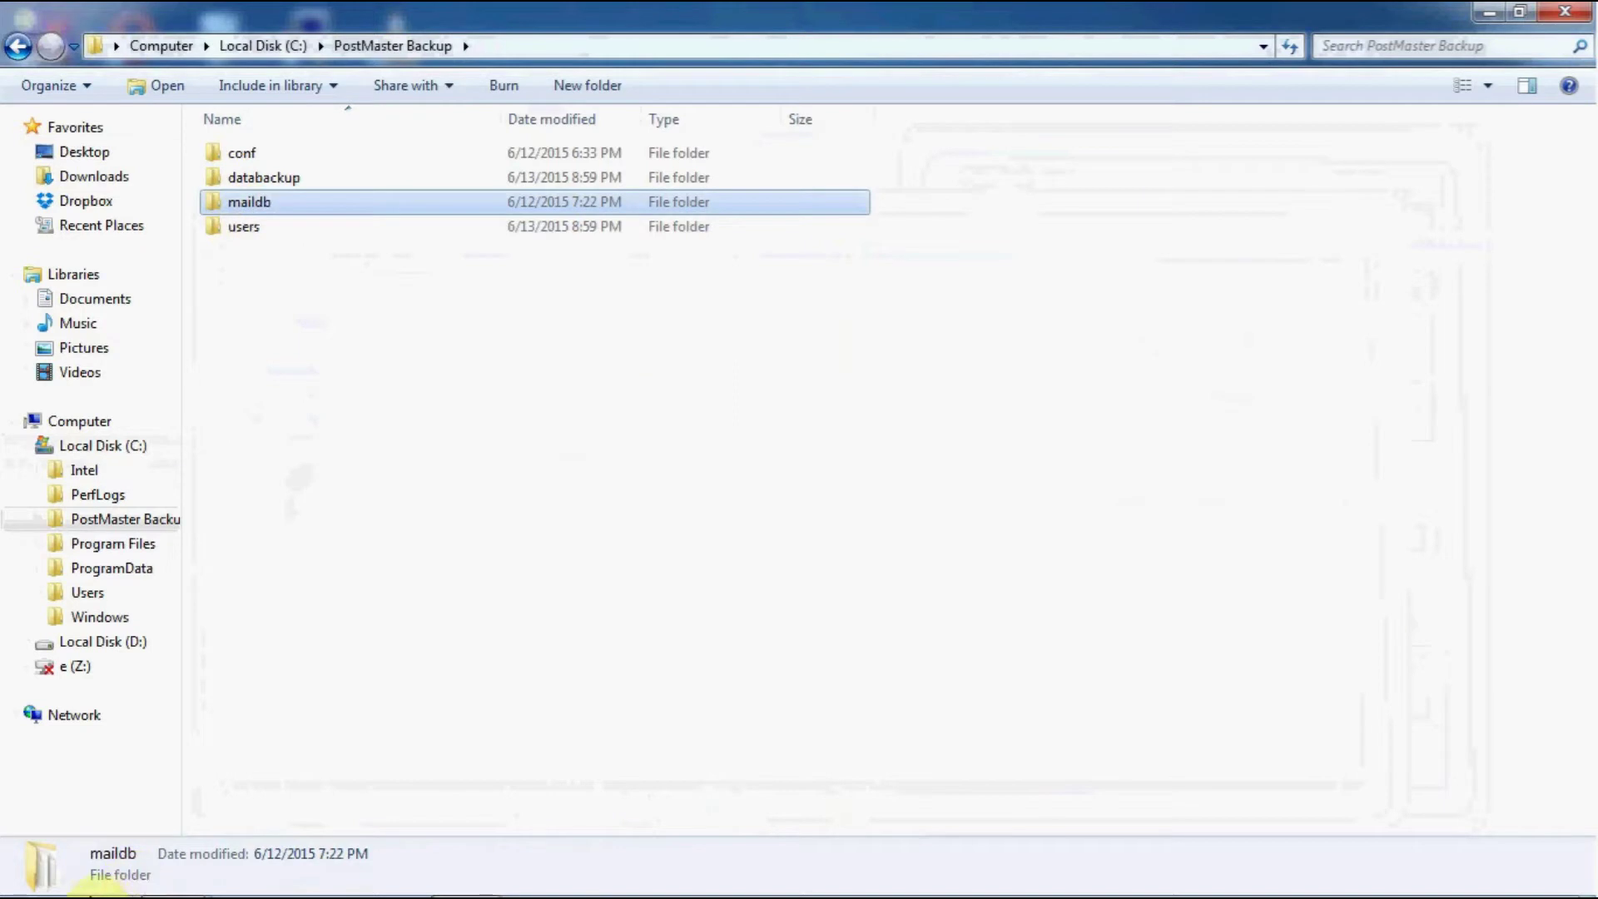
click(20, 884)
Step: Launch the Services console by running services.msc
text(ru)
key(Return)
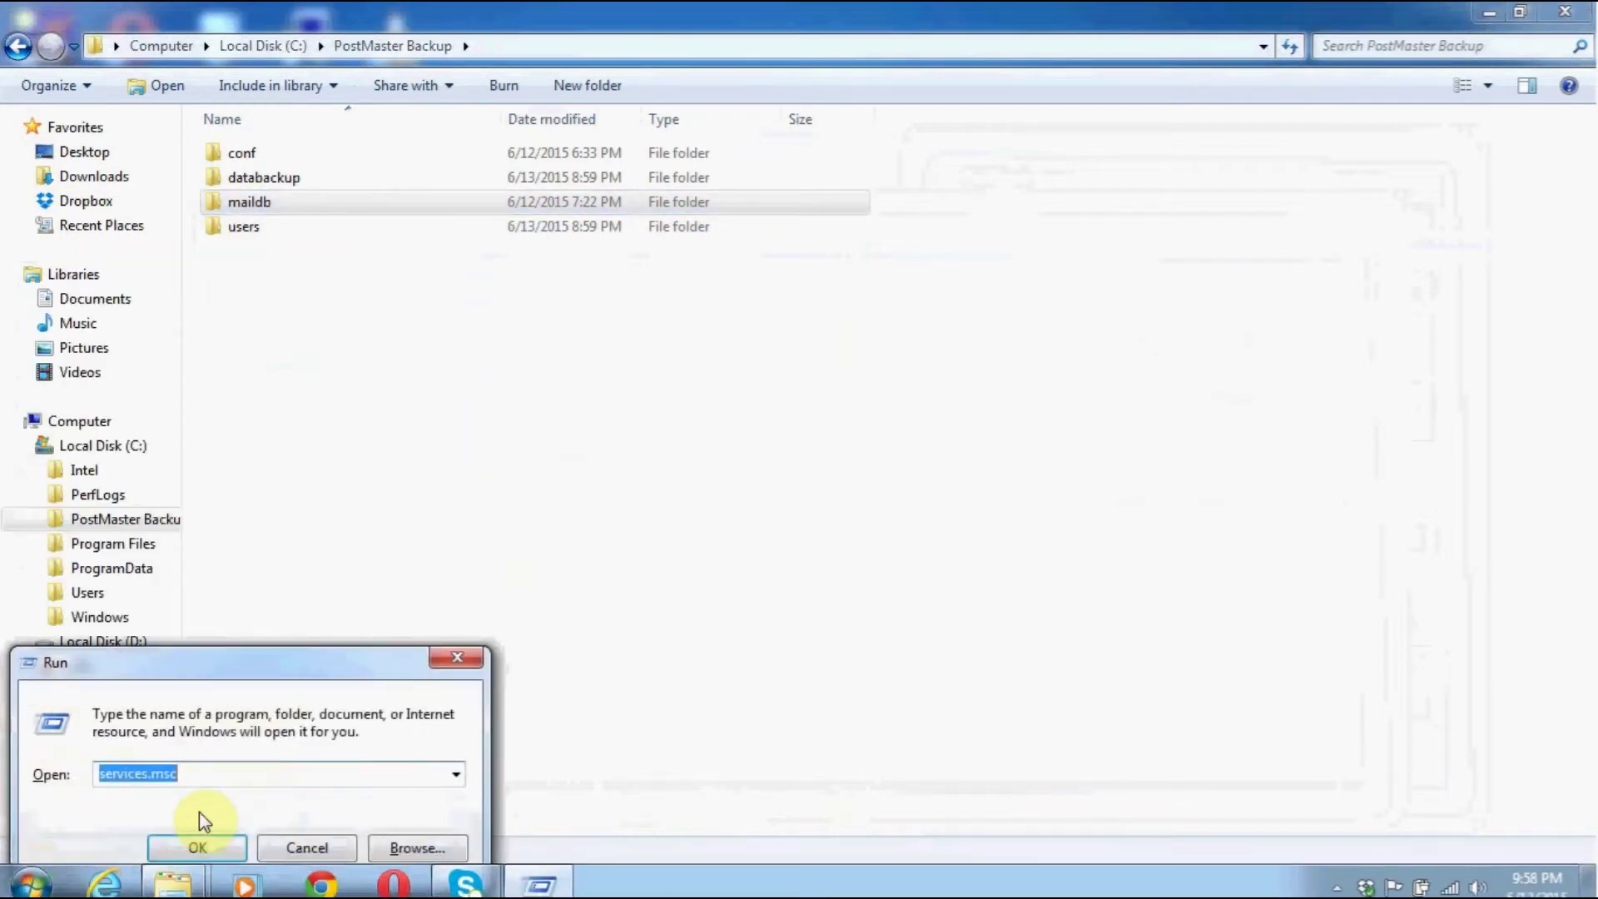
click(197, 848)
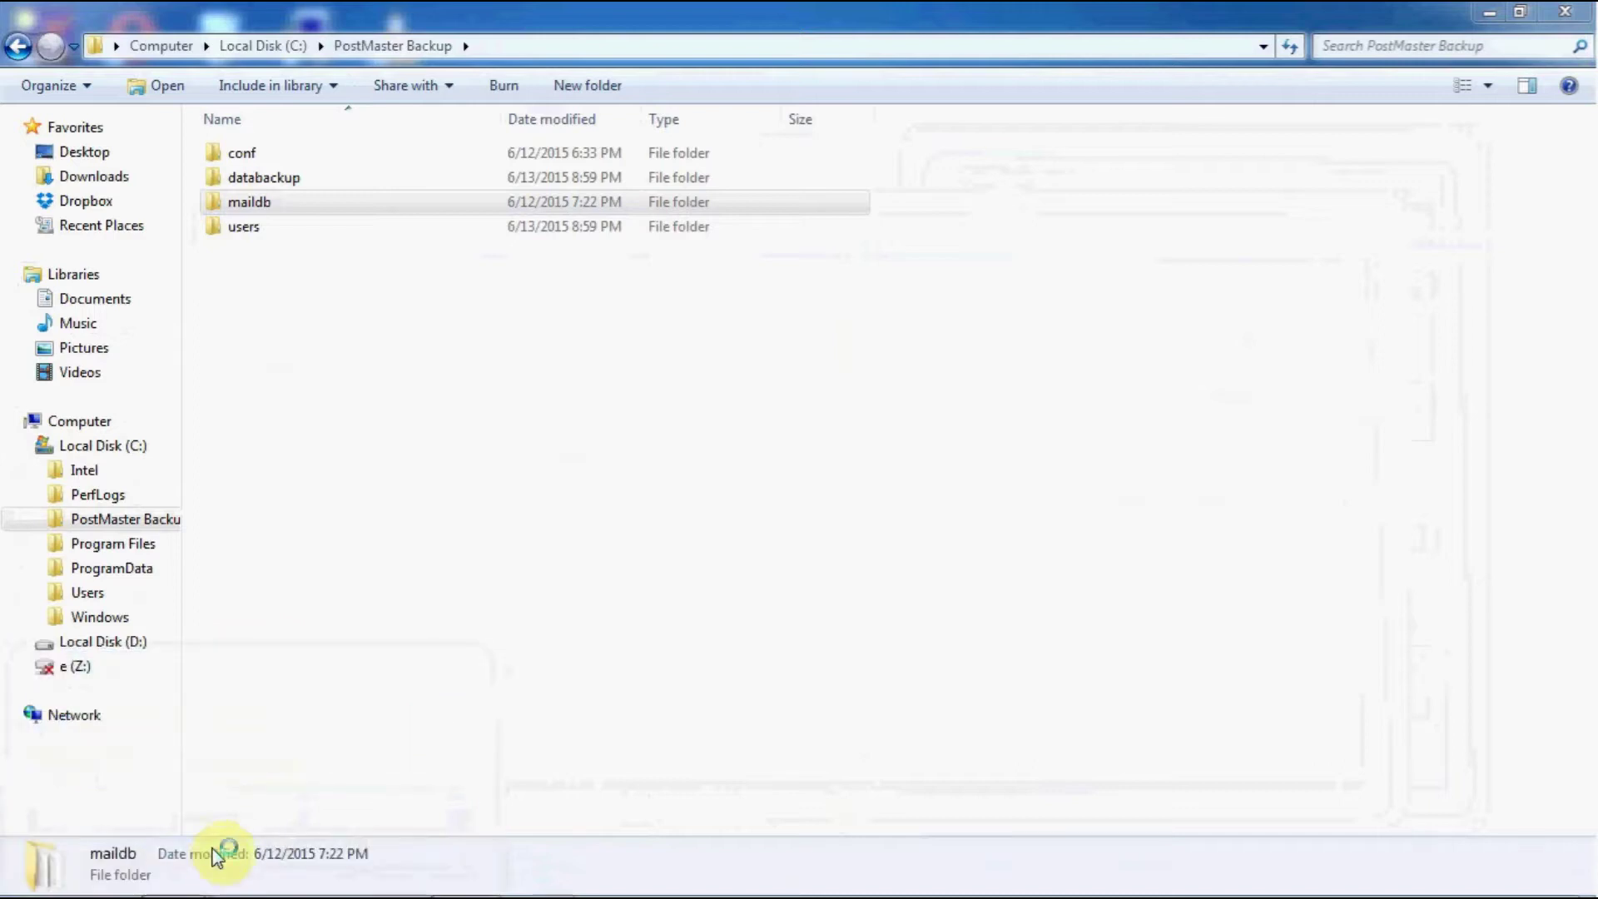
Step: Open the MySQL service properties and select its path up to MySQL Server 5.0
click(523, 525)
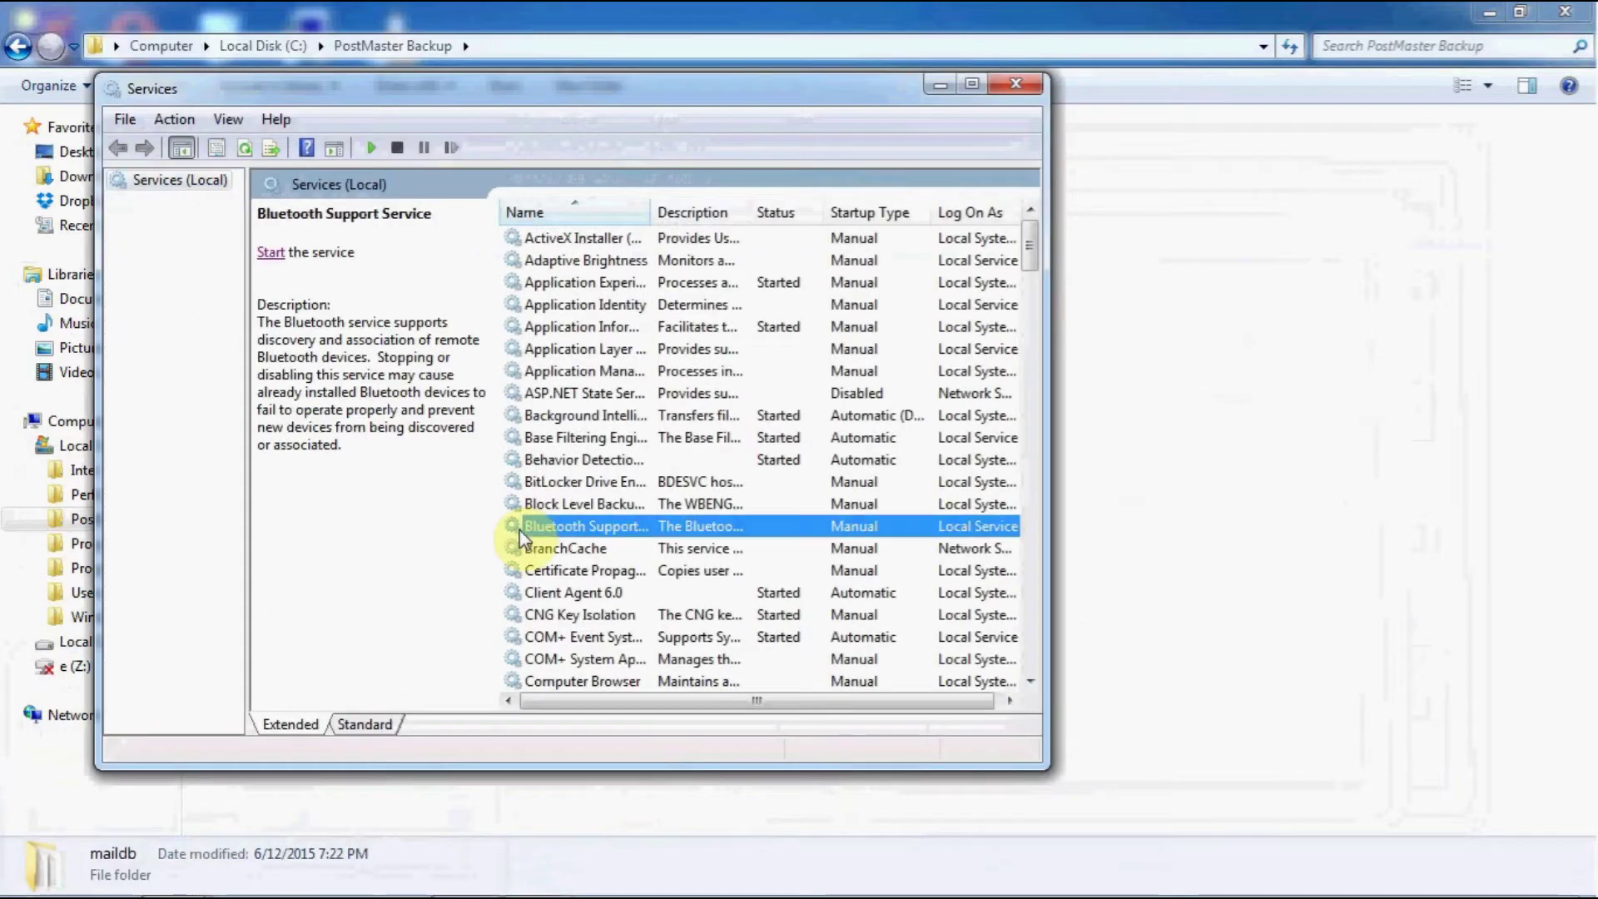
key(m)
click(561, 370)
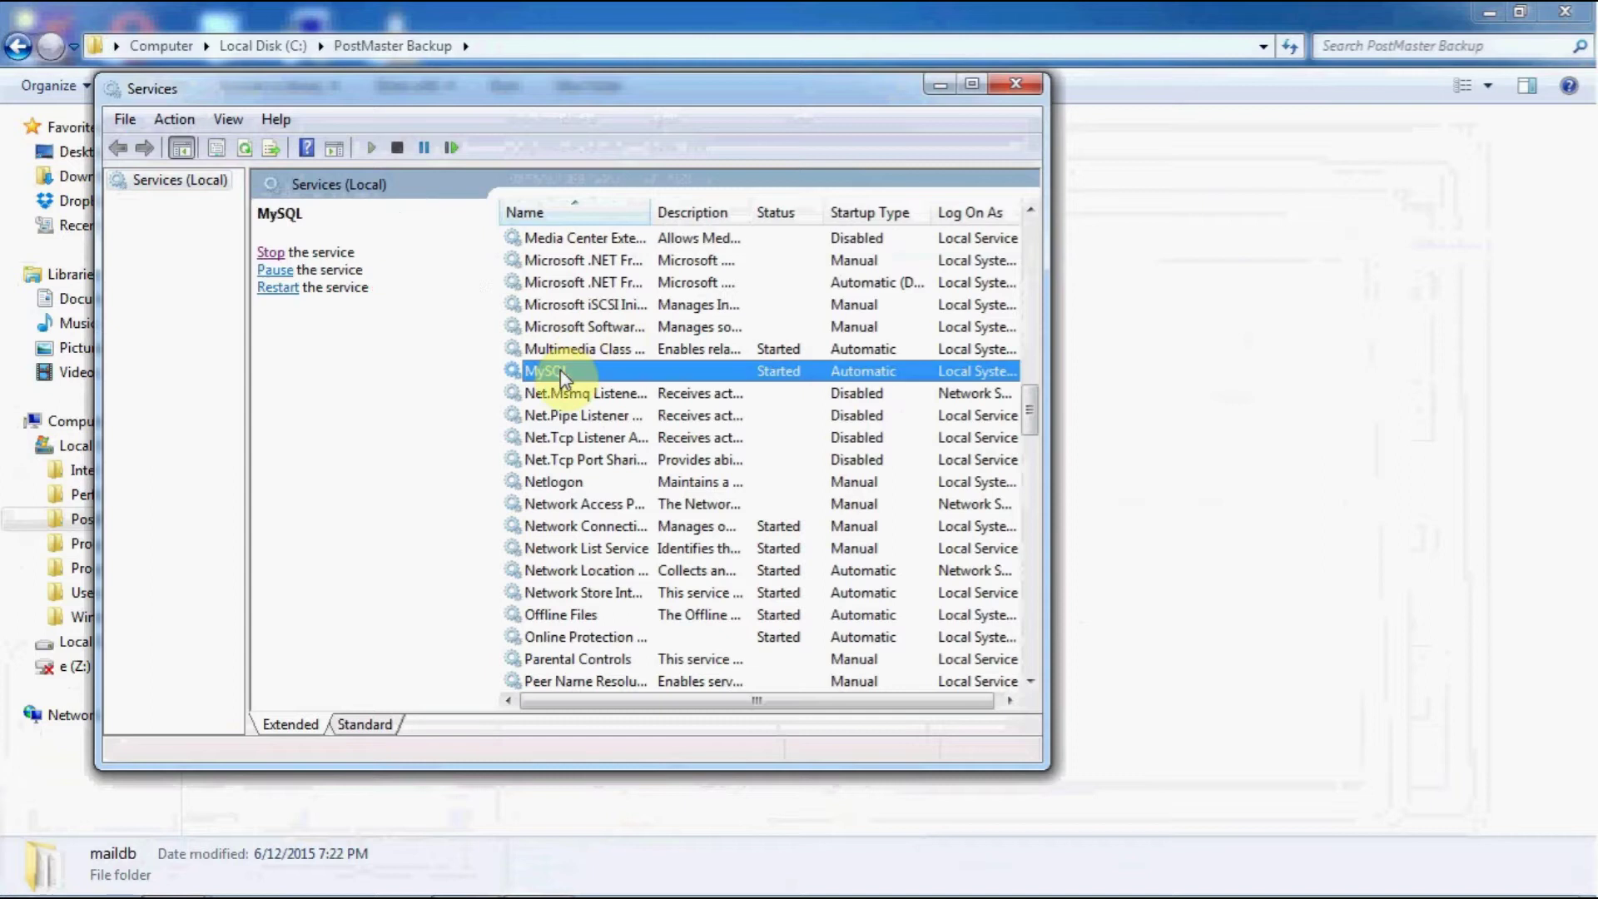
right_click(561, 370)
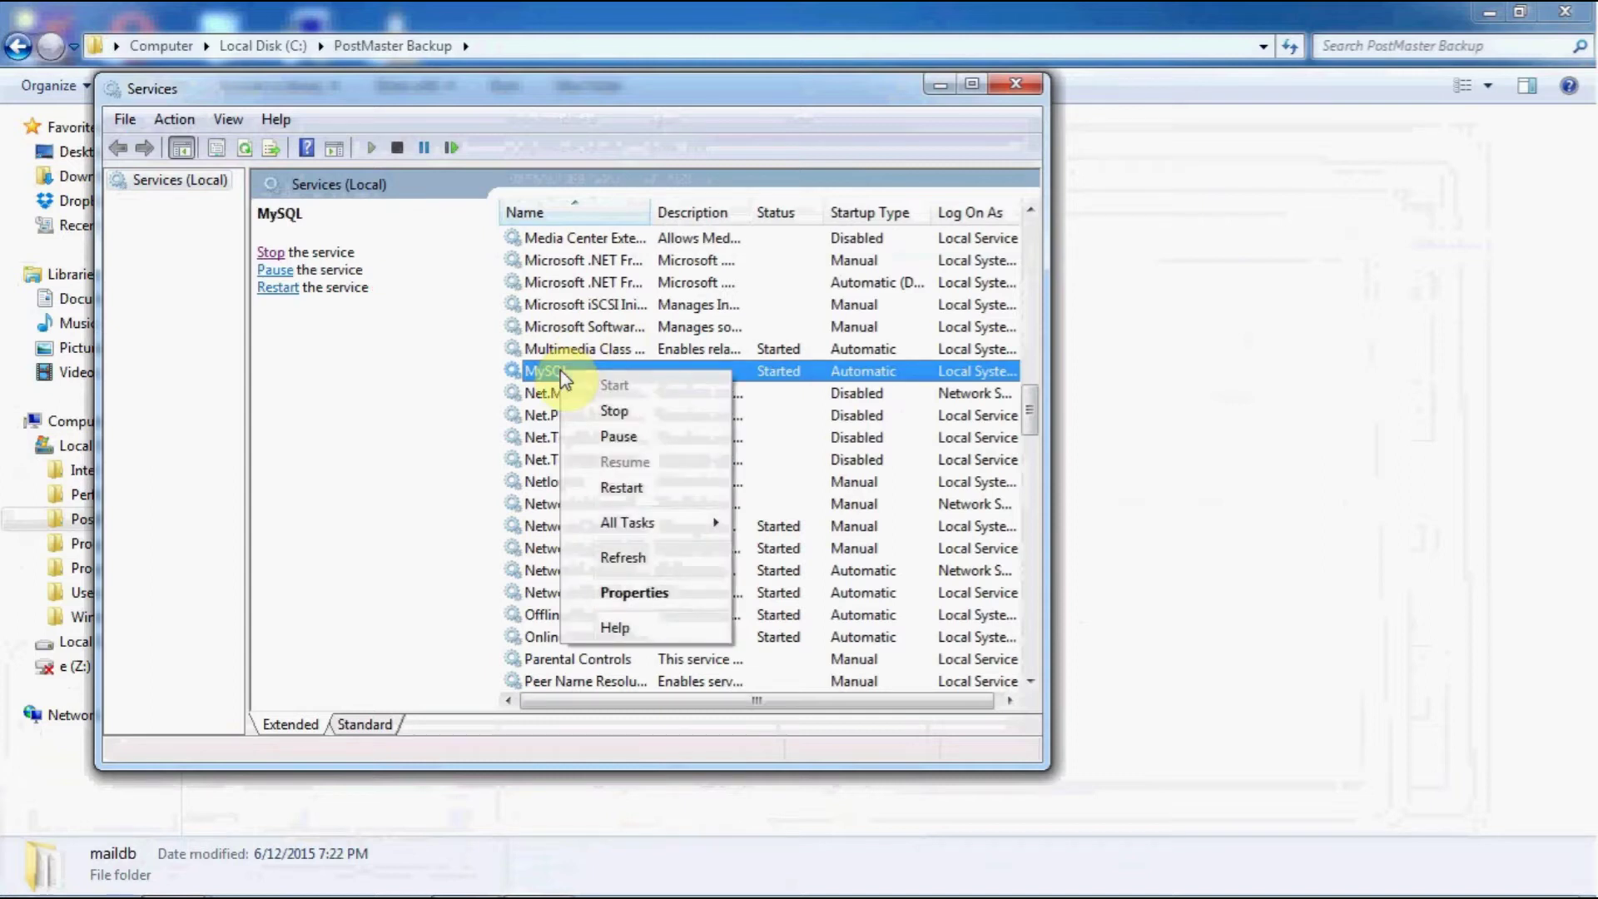
click(617, 593)
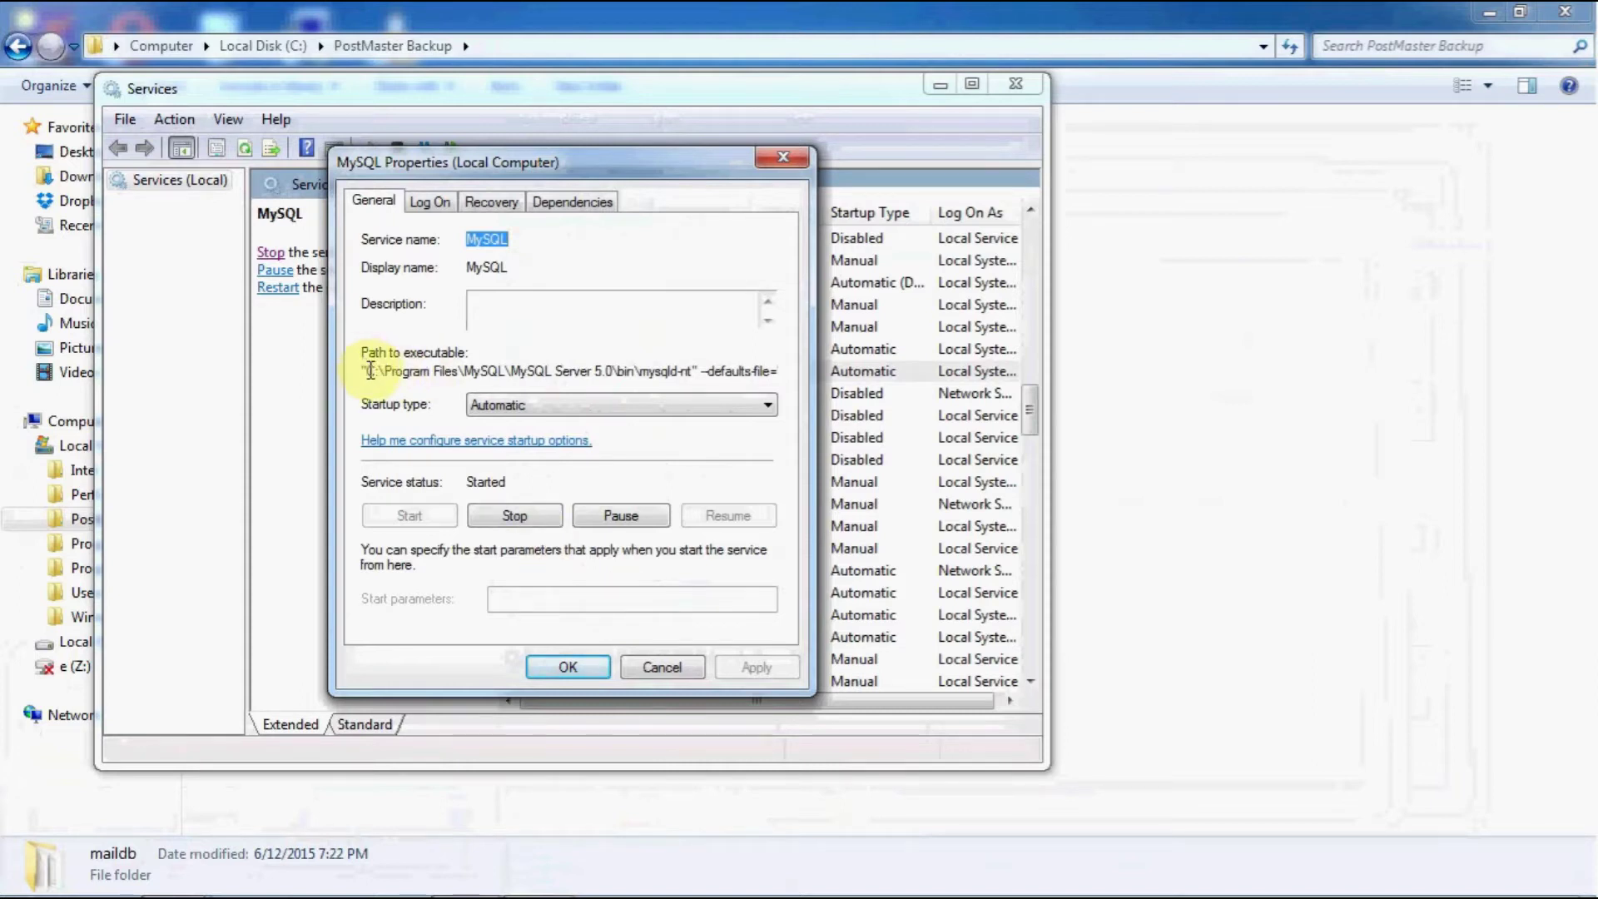
drag(368, 371, 616, 400)
key(ctrl+c)
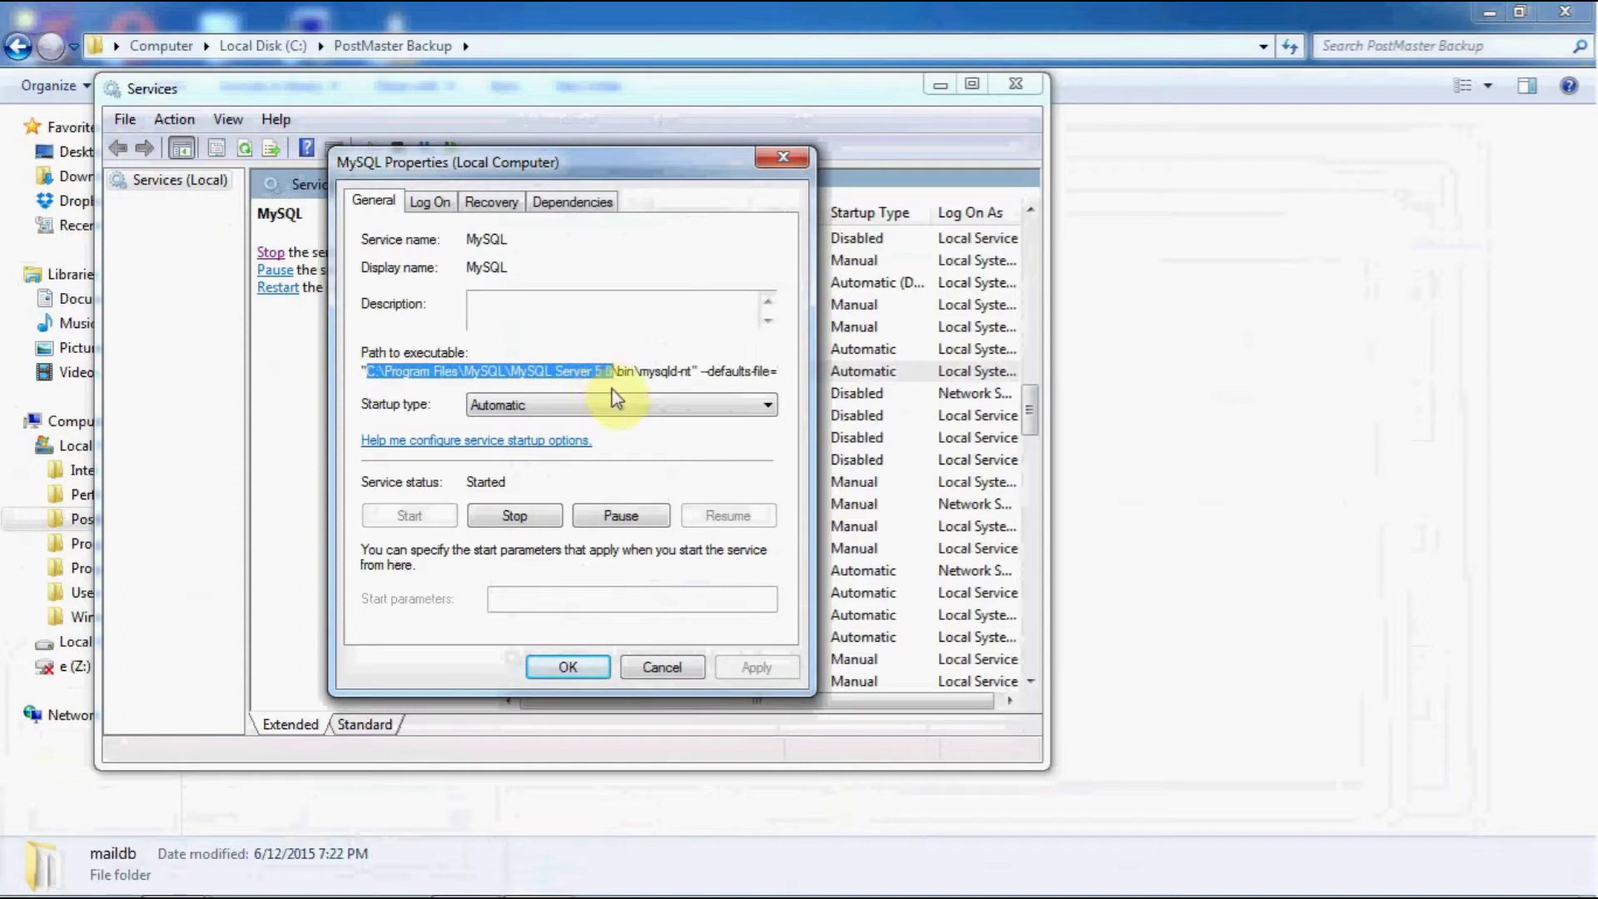
click(37, 876)
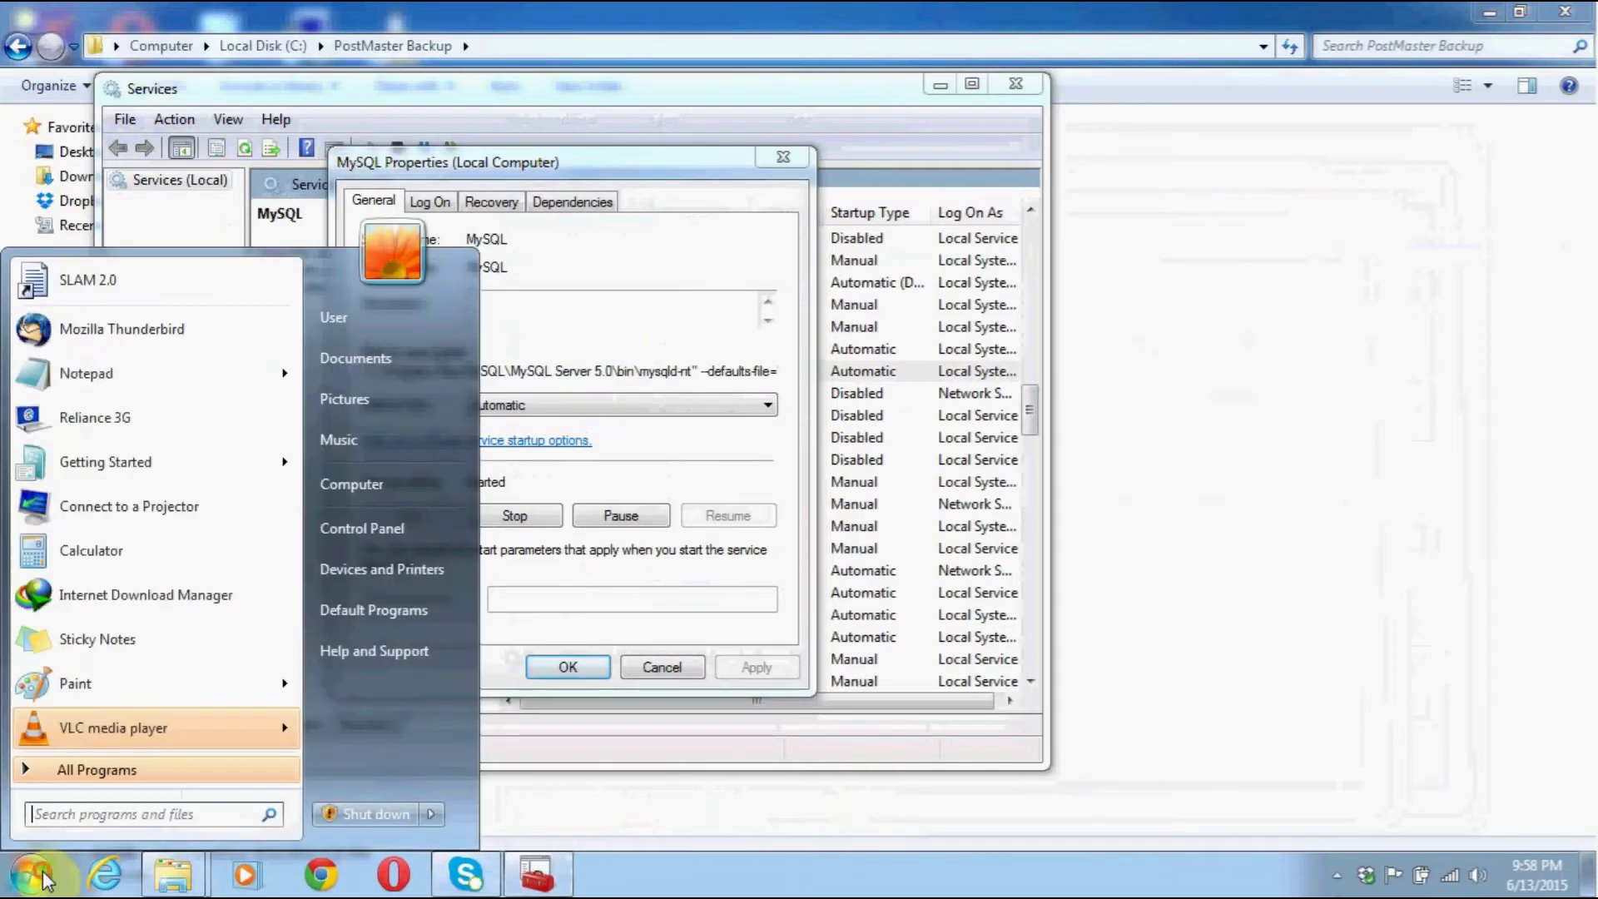
Step: Open the copied MySQL Server 5.0 folder path through the Run dialog
click(173, 814)
text(run)
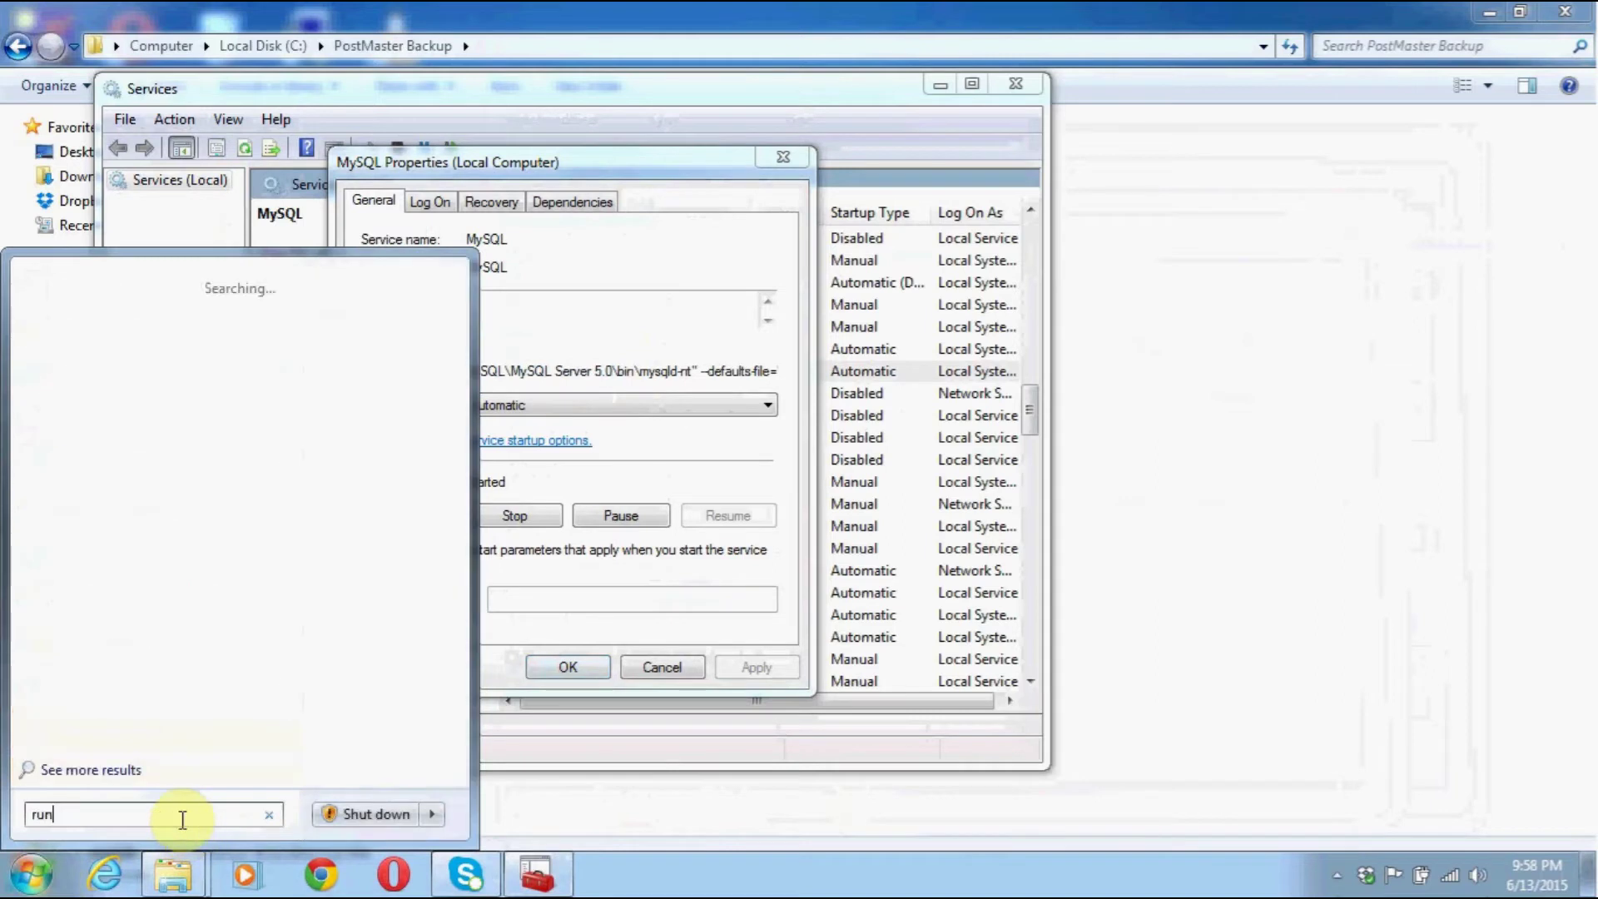
key(Return)
key(ctrl+v)
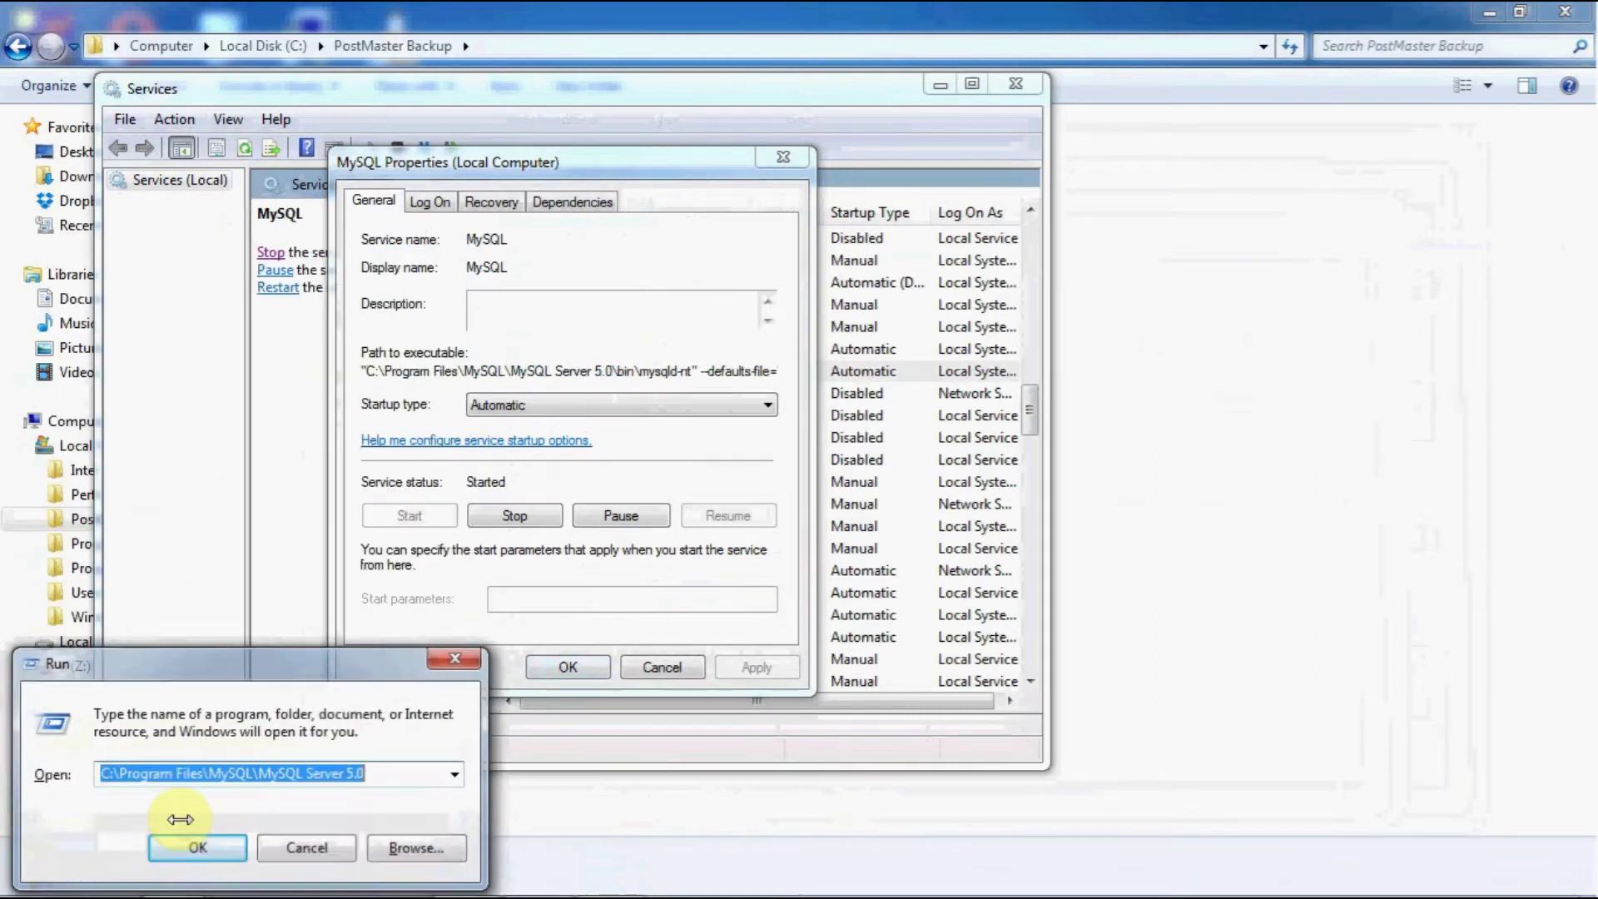
key(Return)
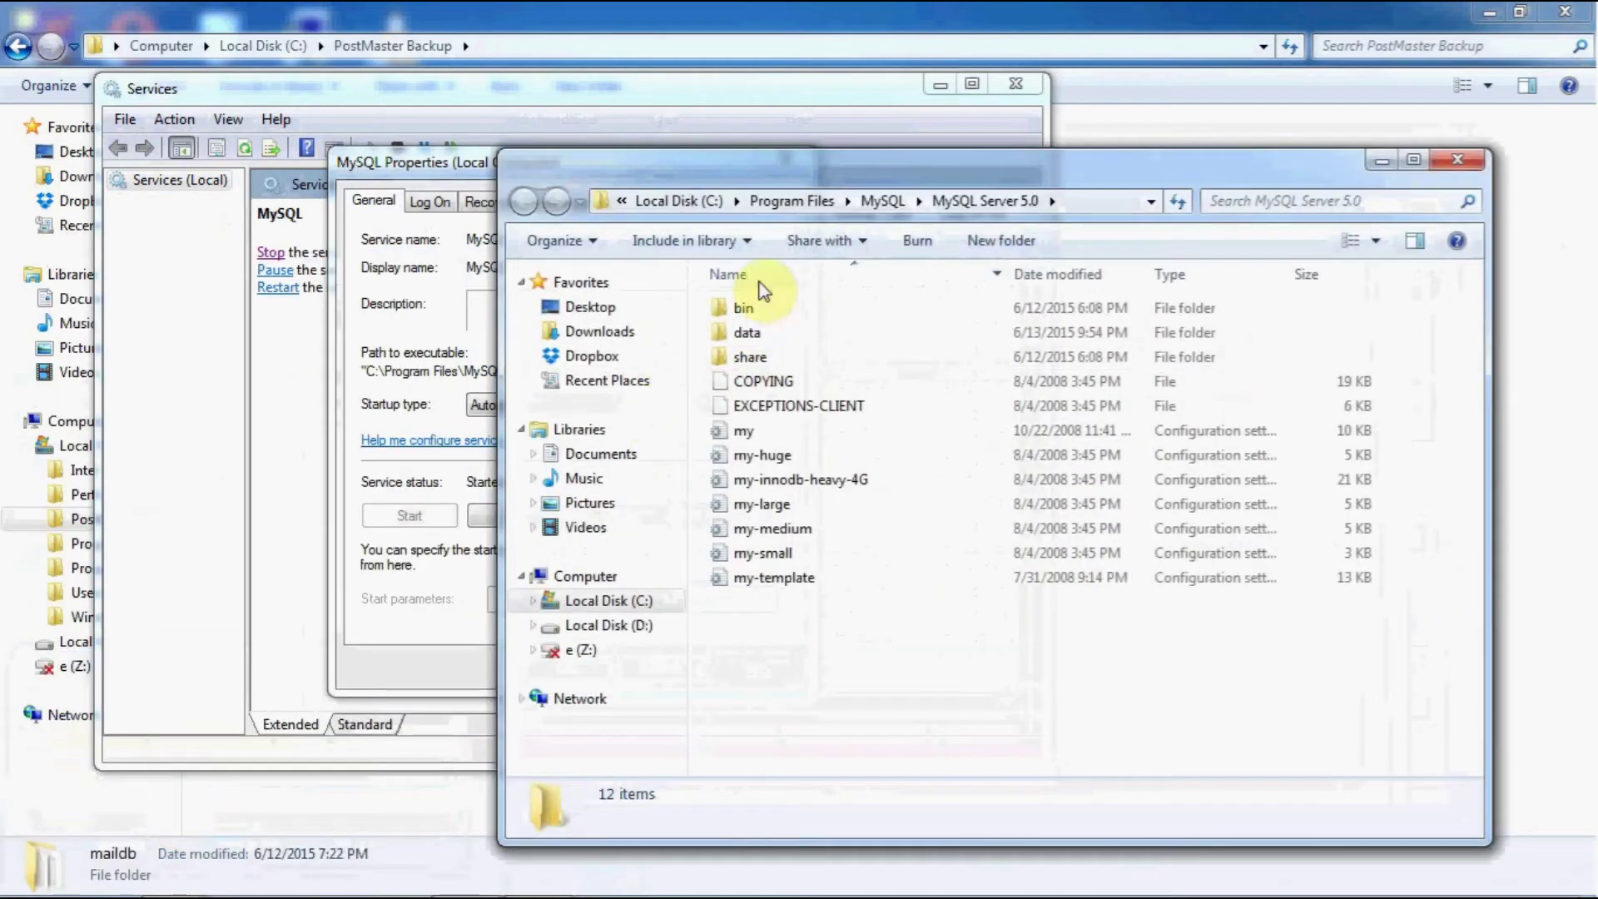
Step: Confirm maildb exists in the data folder, then close it and cancel MySQL Properties
double_click(769, 334)
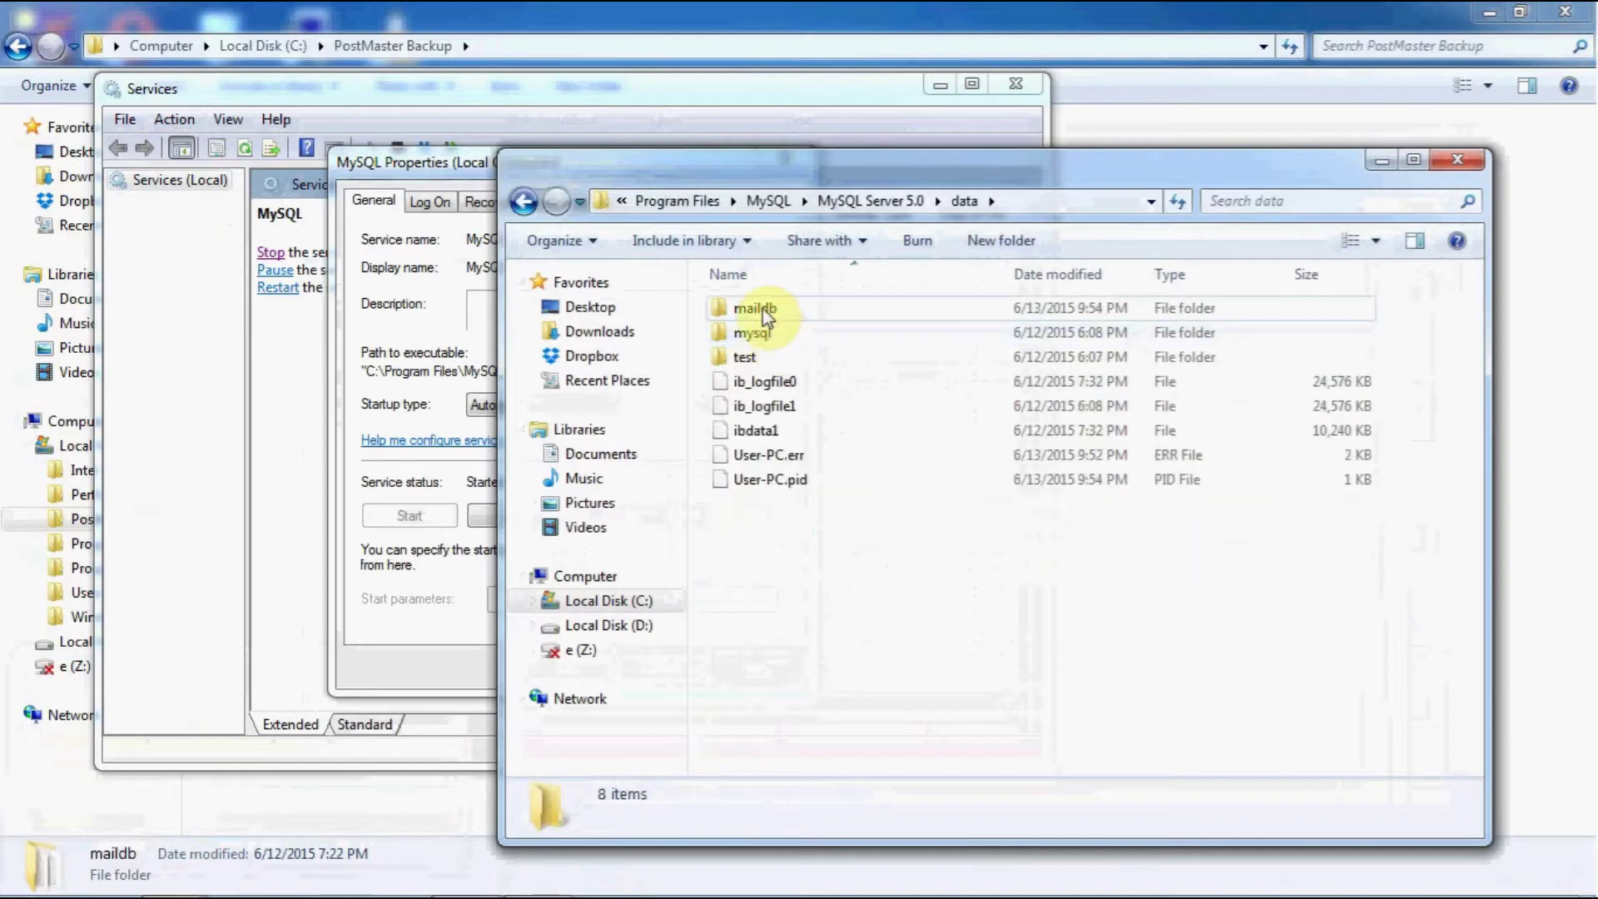
click(763, 310)
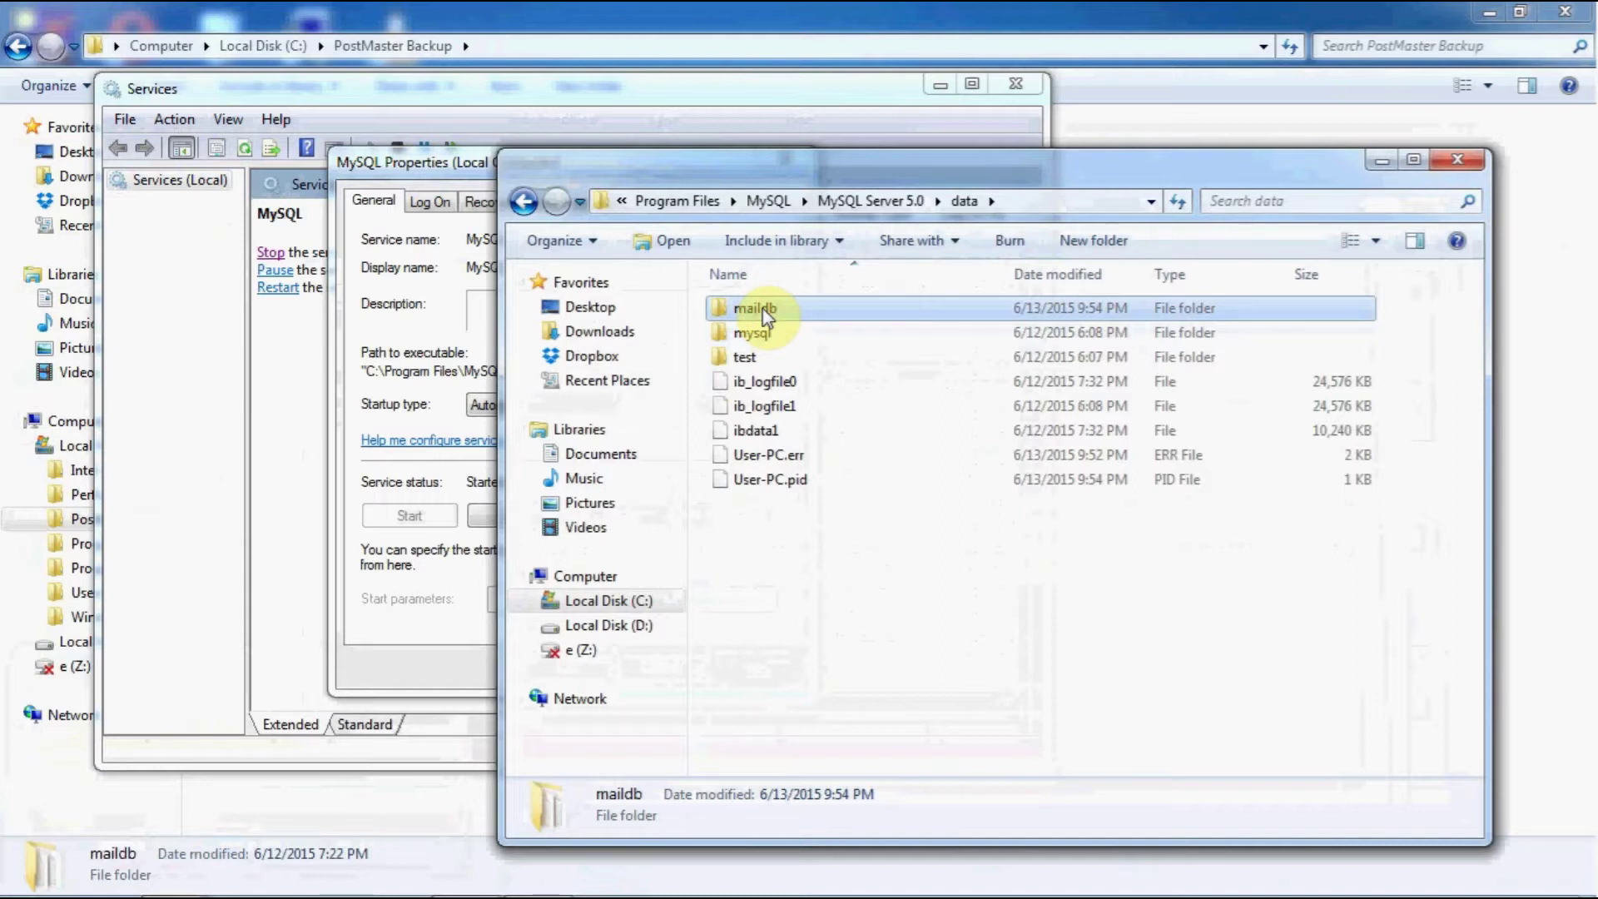
click(1482, 163)
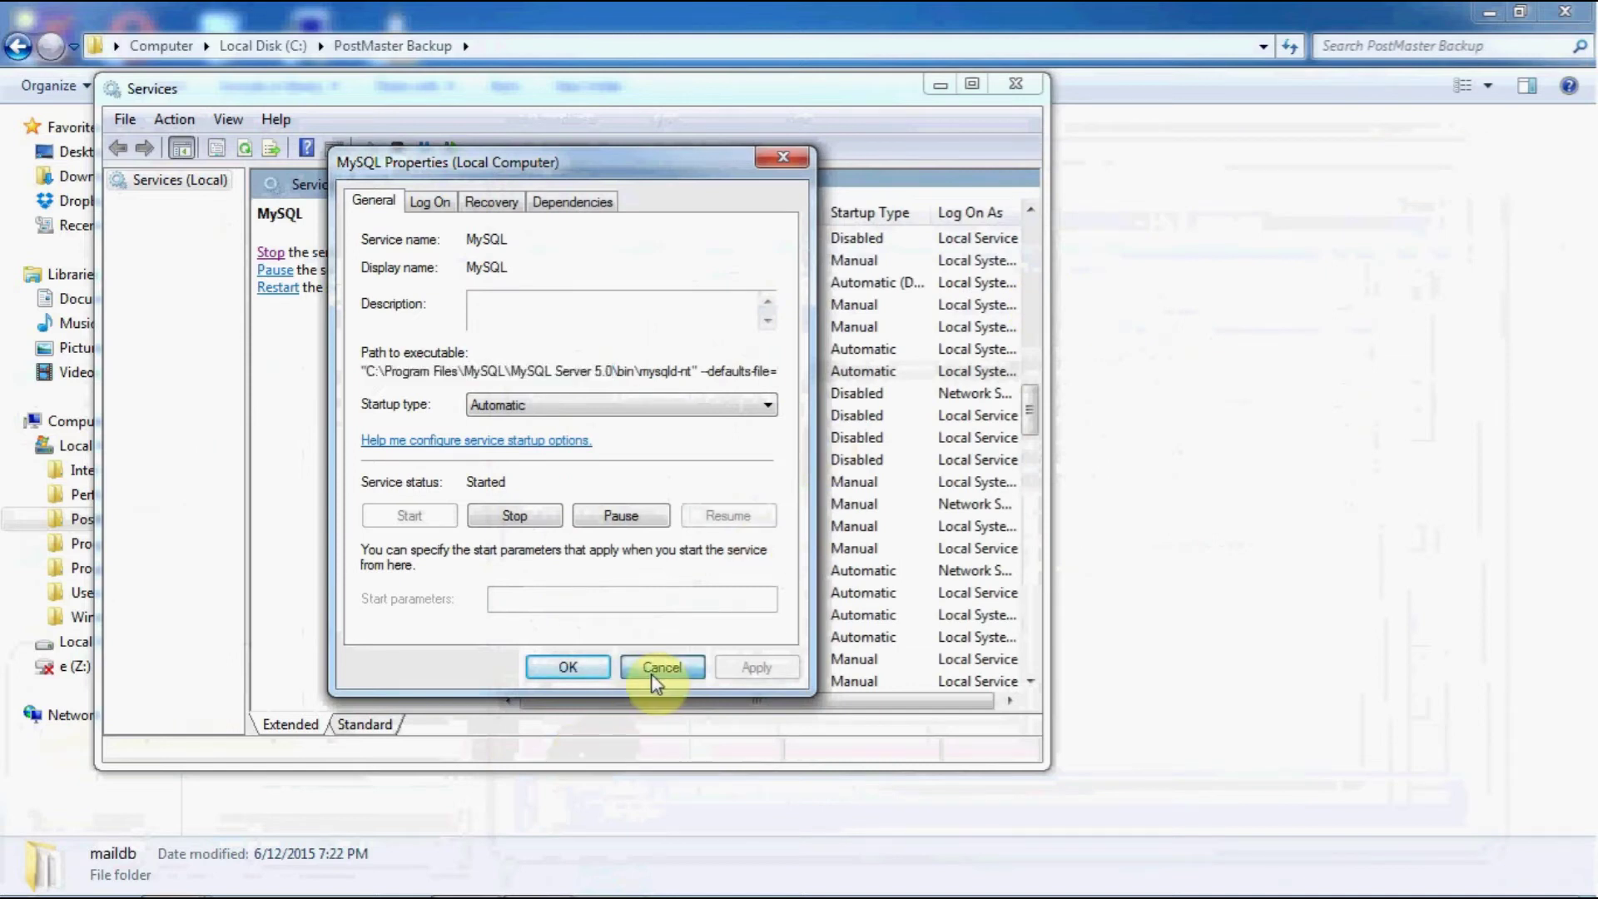
click(657, 668)
Step: Close the Services window to return to the QLC folder on PME (D:)
click(1017, 86)
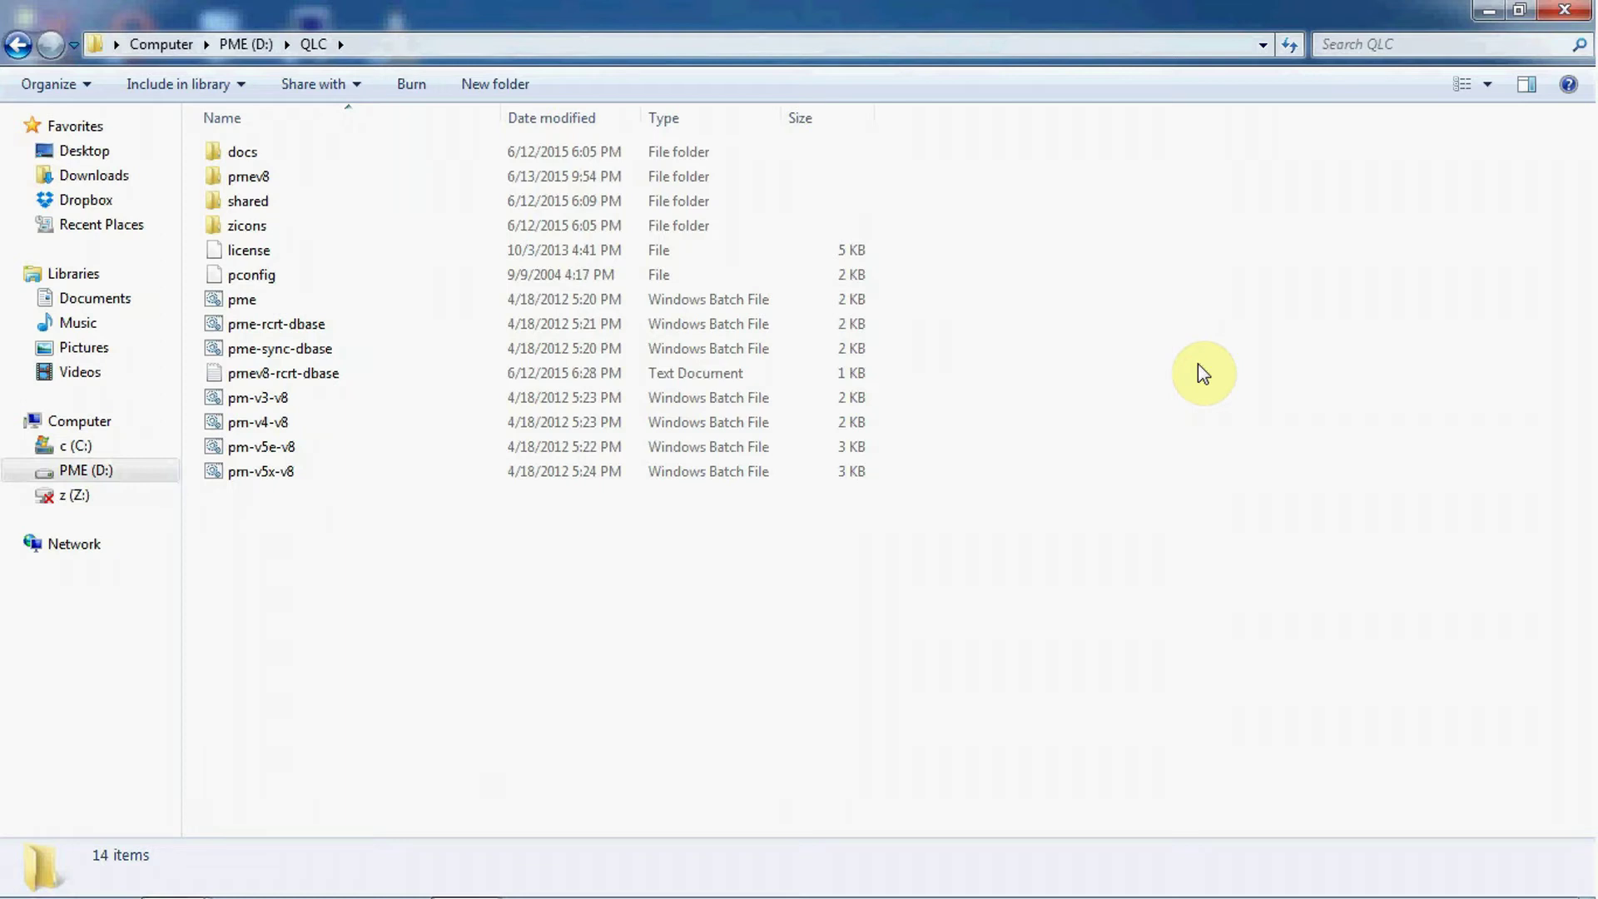
Step: Copy the conf, databackup and users folders from PostMaster Backup, then switch to QLC
mouse_move(173, 881)
click(173, 686)
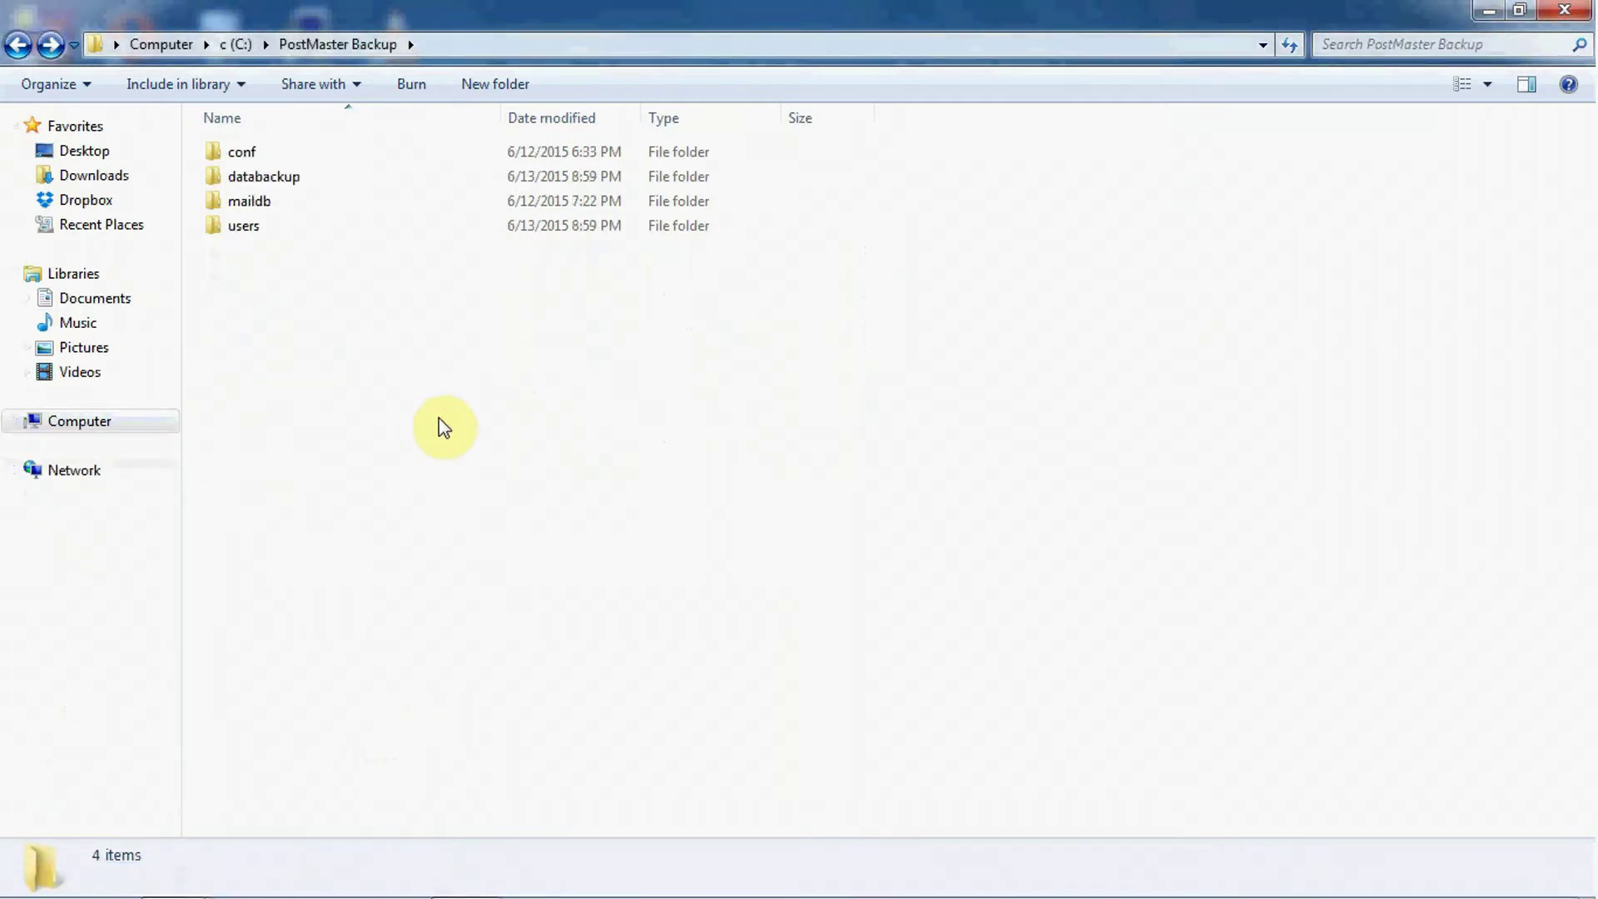
click(260, 157)
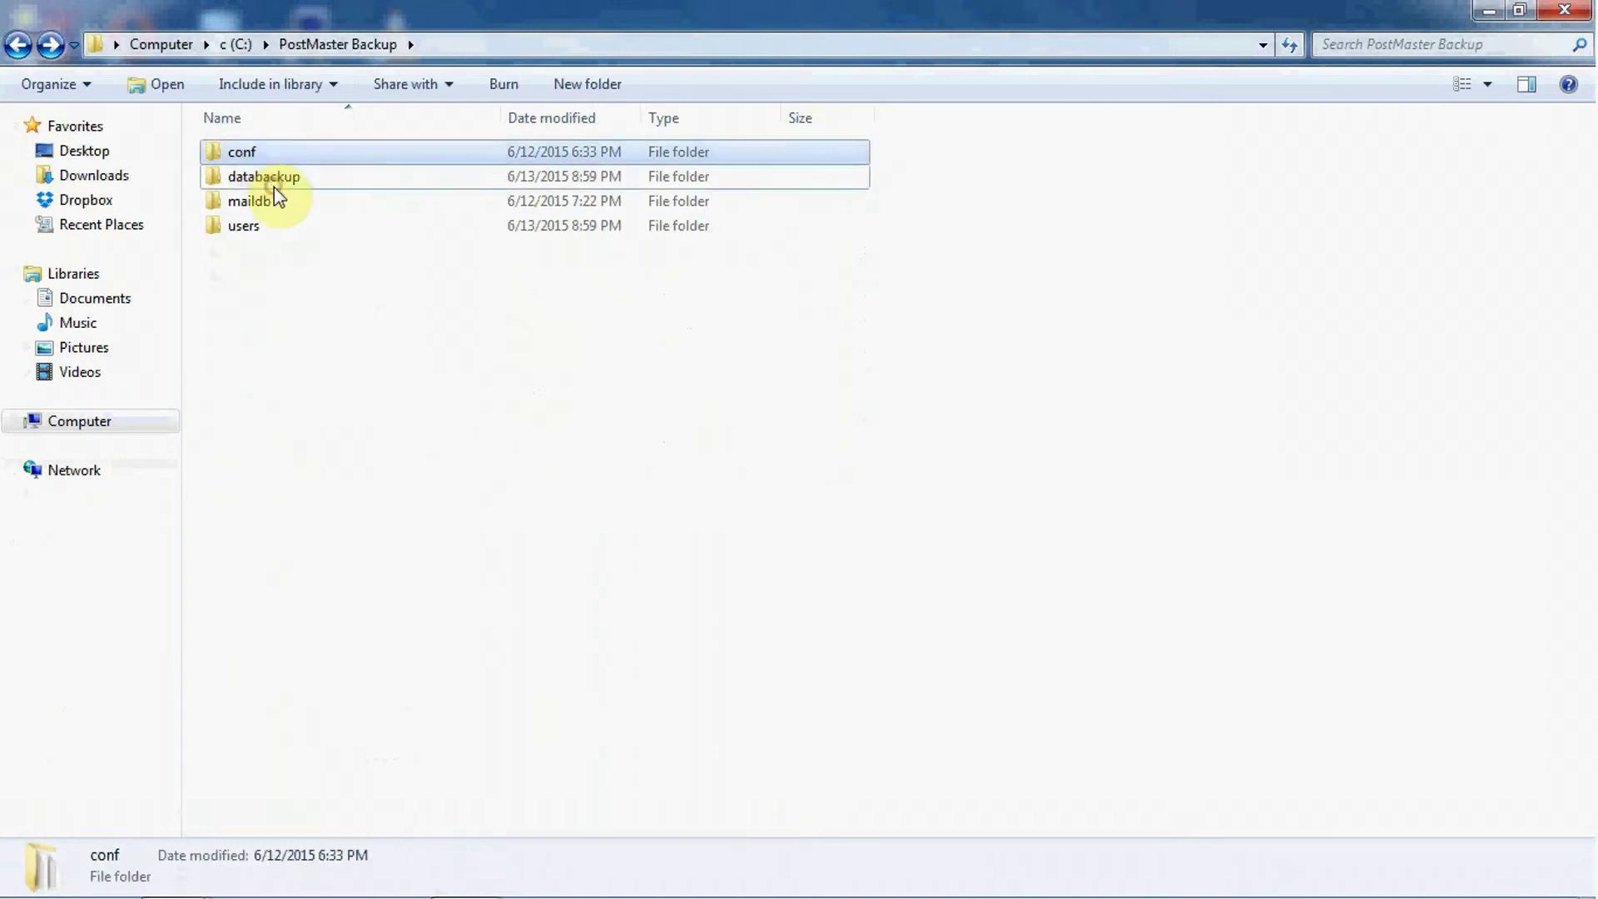
ctrl+click(268, 181)
ctrl+click(261, 229)
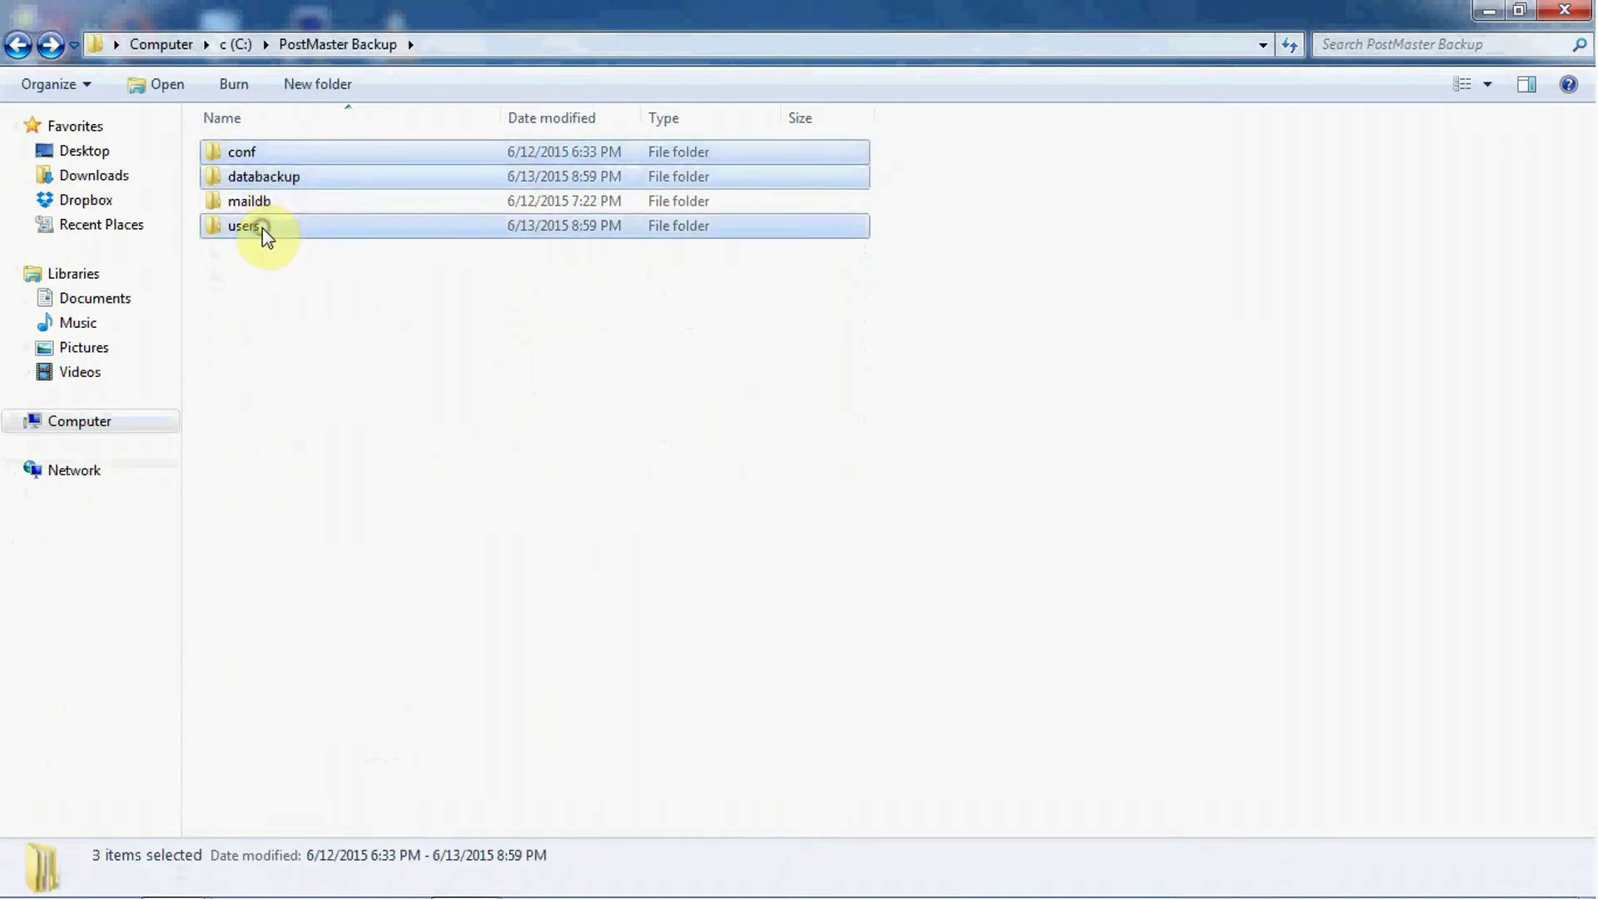
right_click(262, 229)
click(316, 472)
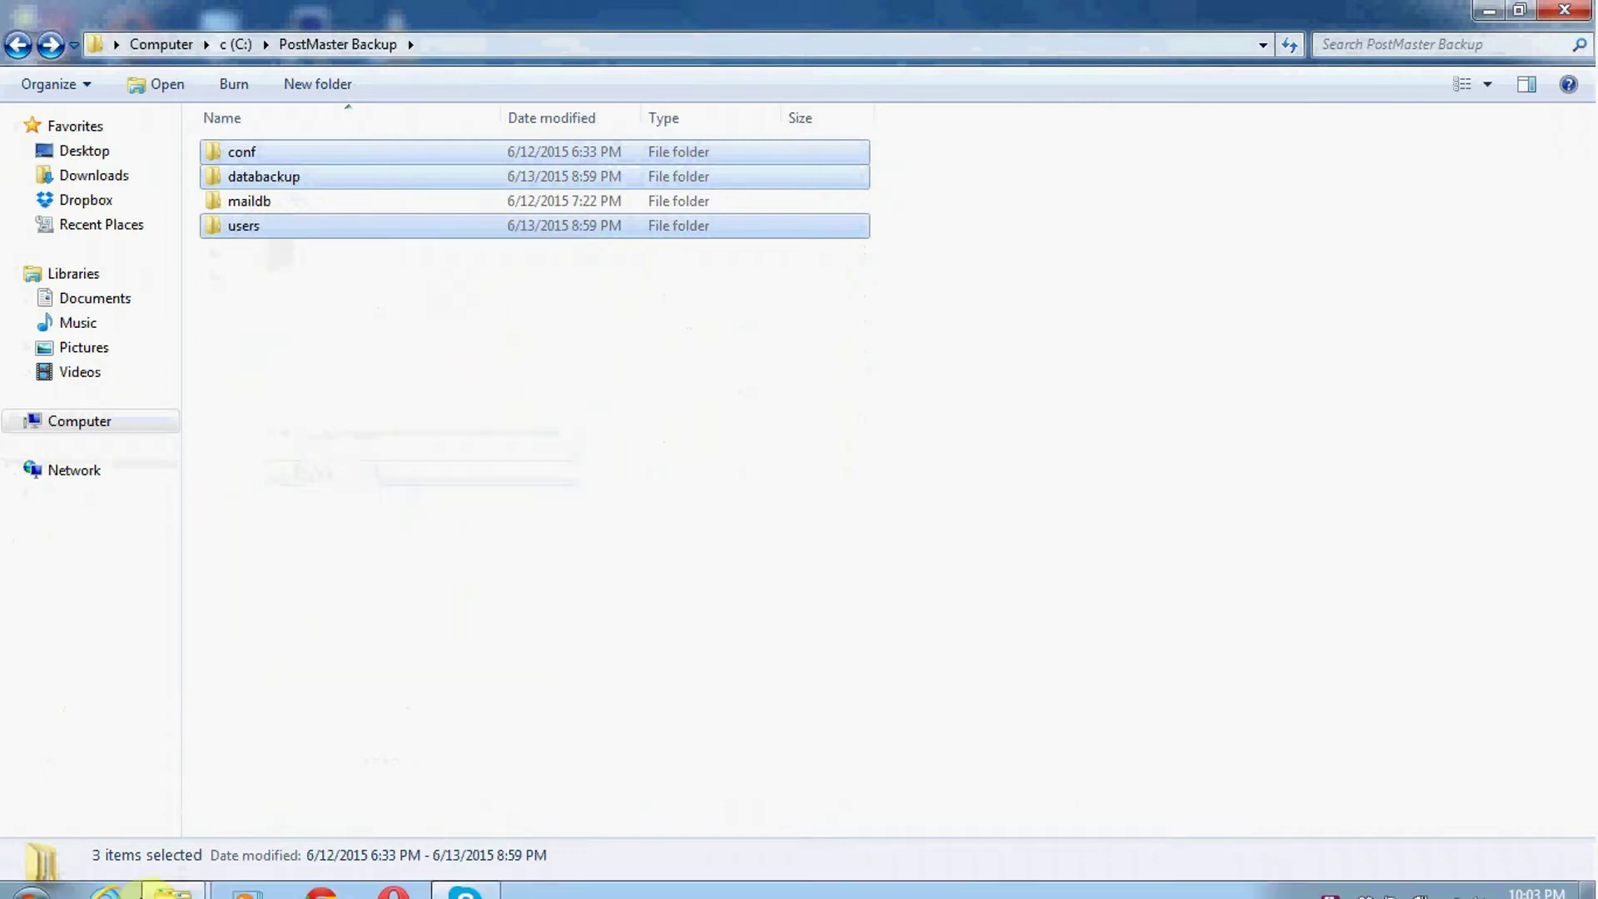
click(173, 876)
click(393, 768)
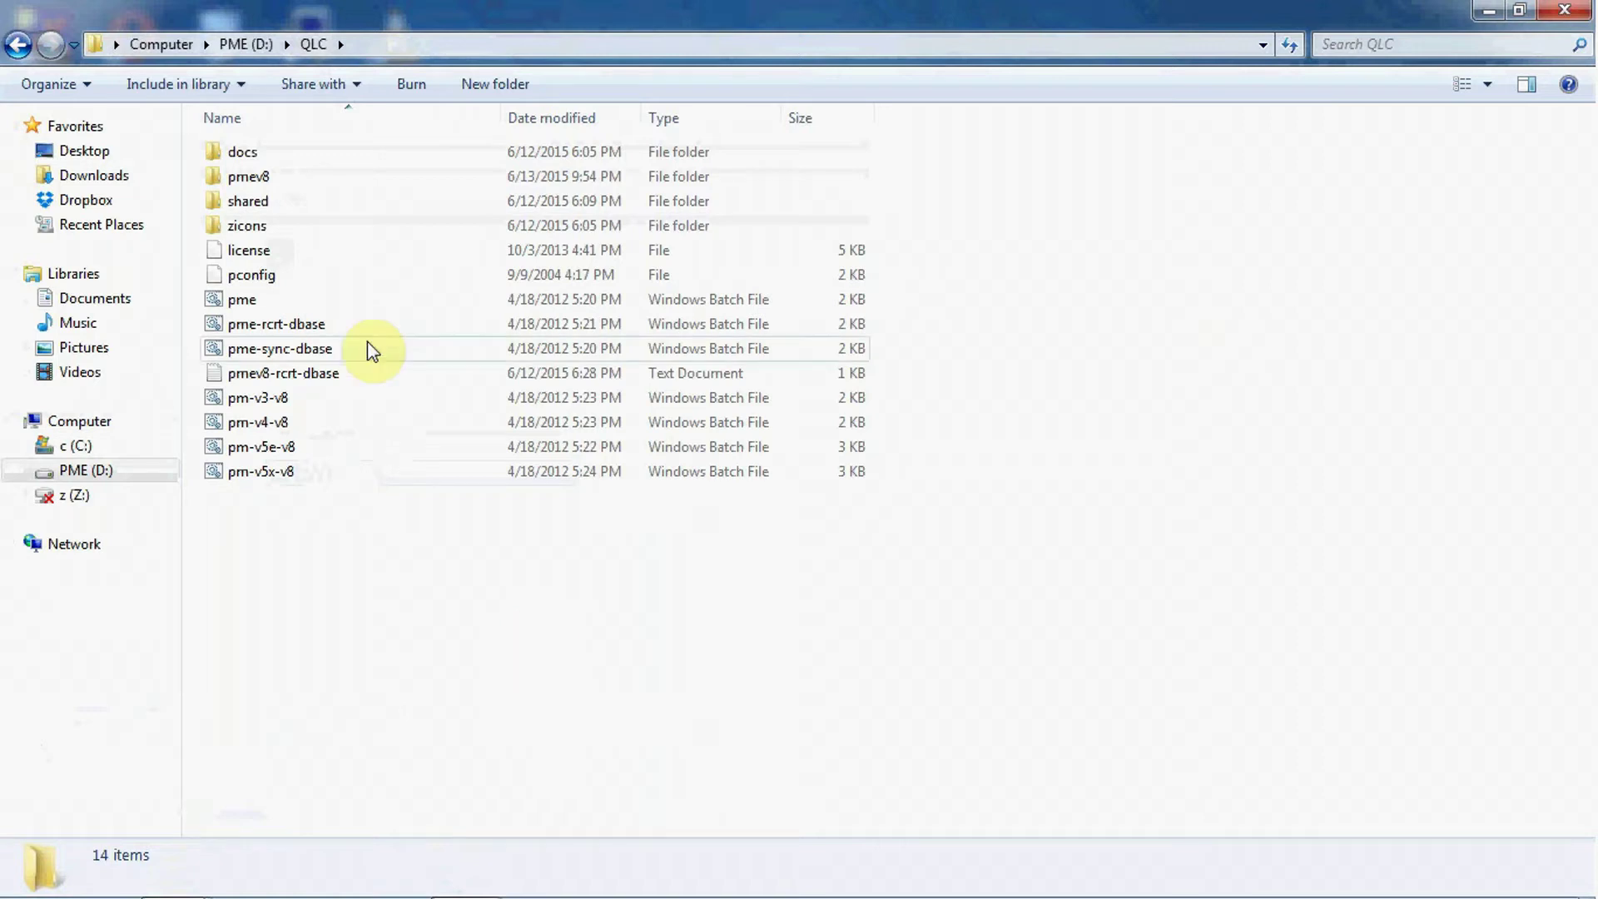
Step: Open pmev8 and rename its conf folder to conf_old
click(262, 176)
double_click(262, 177)
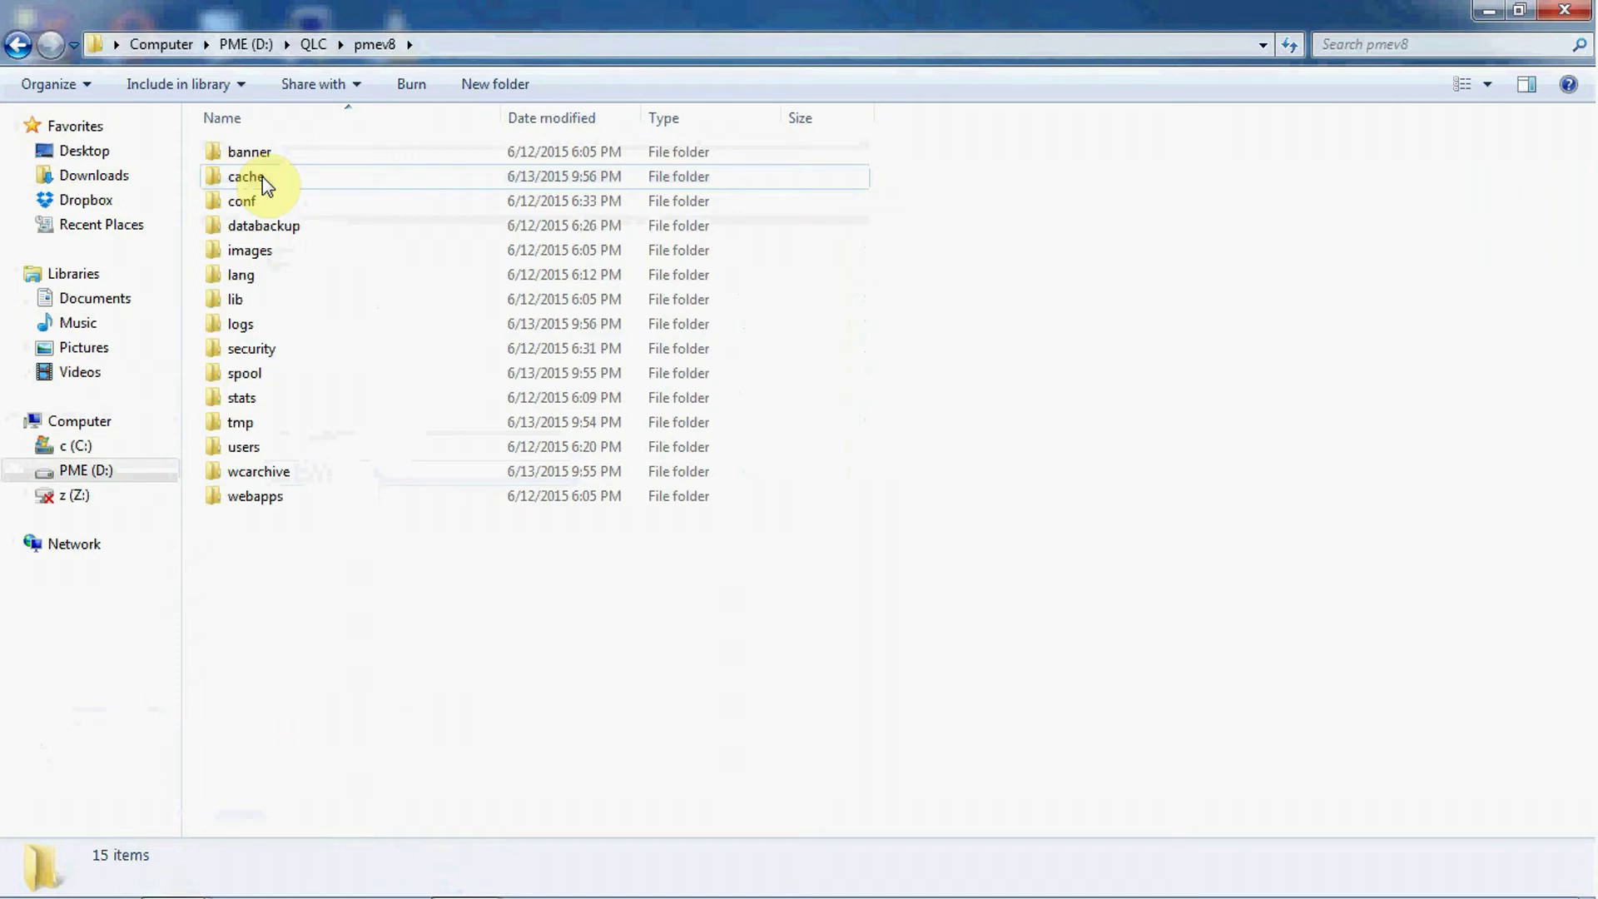
click(266, 204)
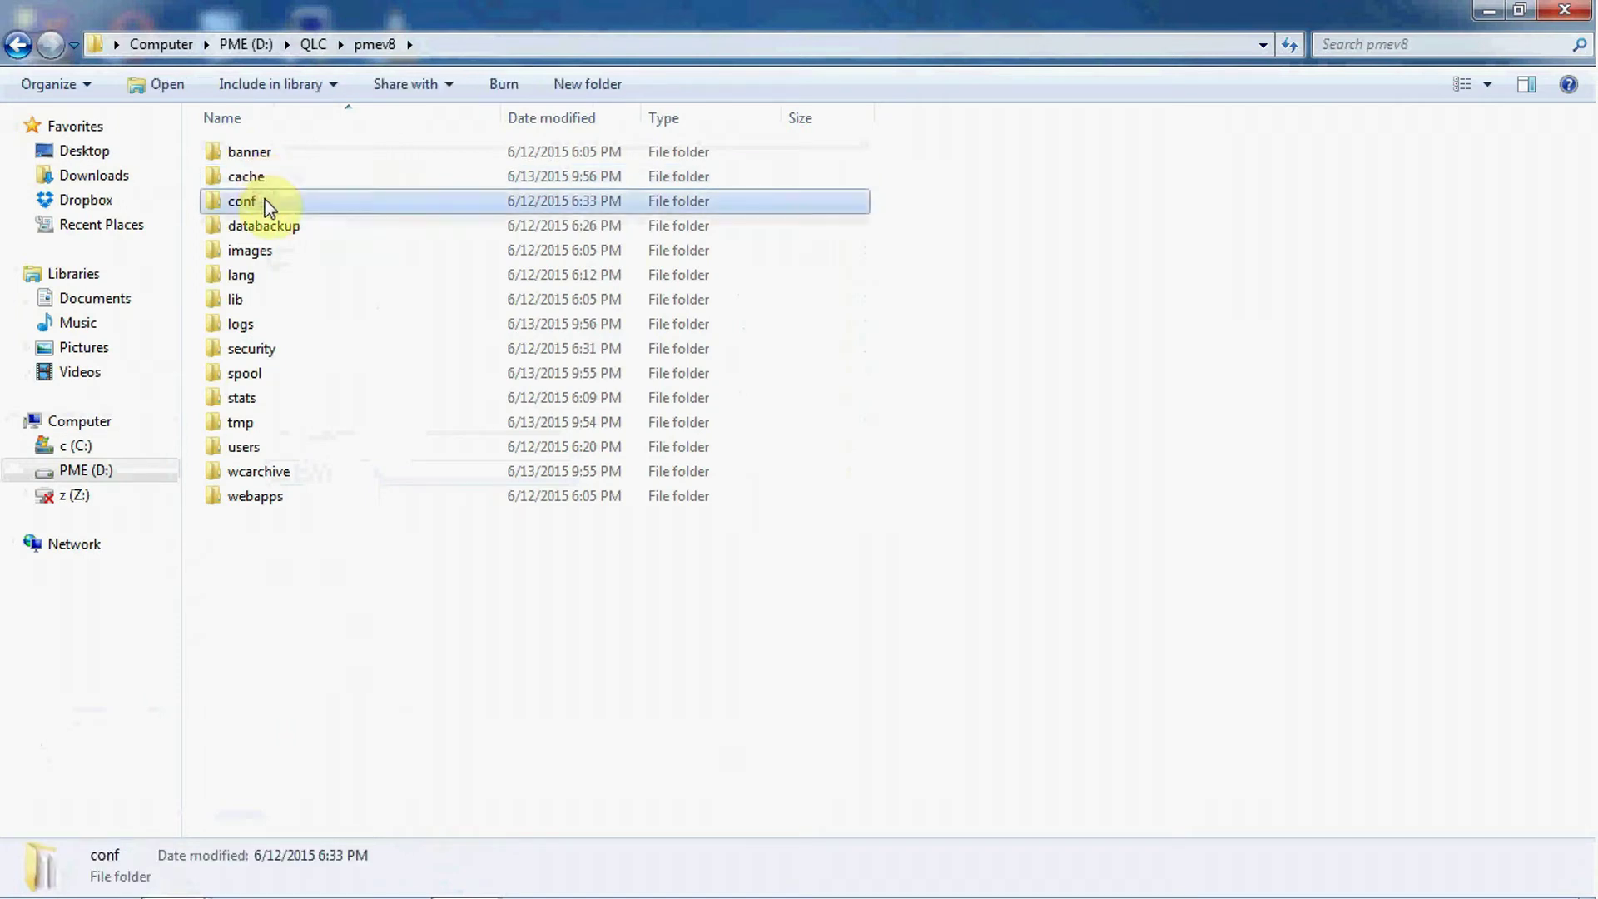
right_click(268, 206)
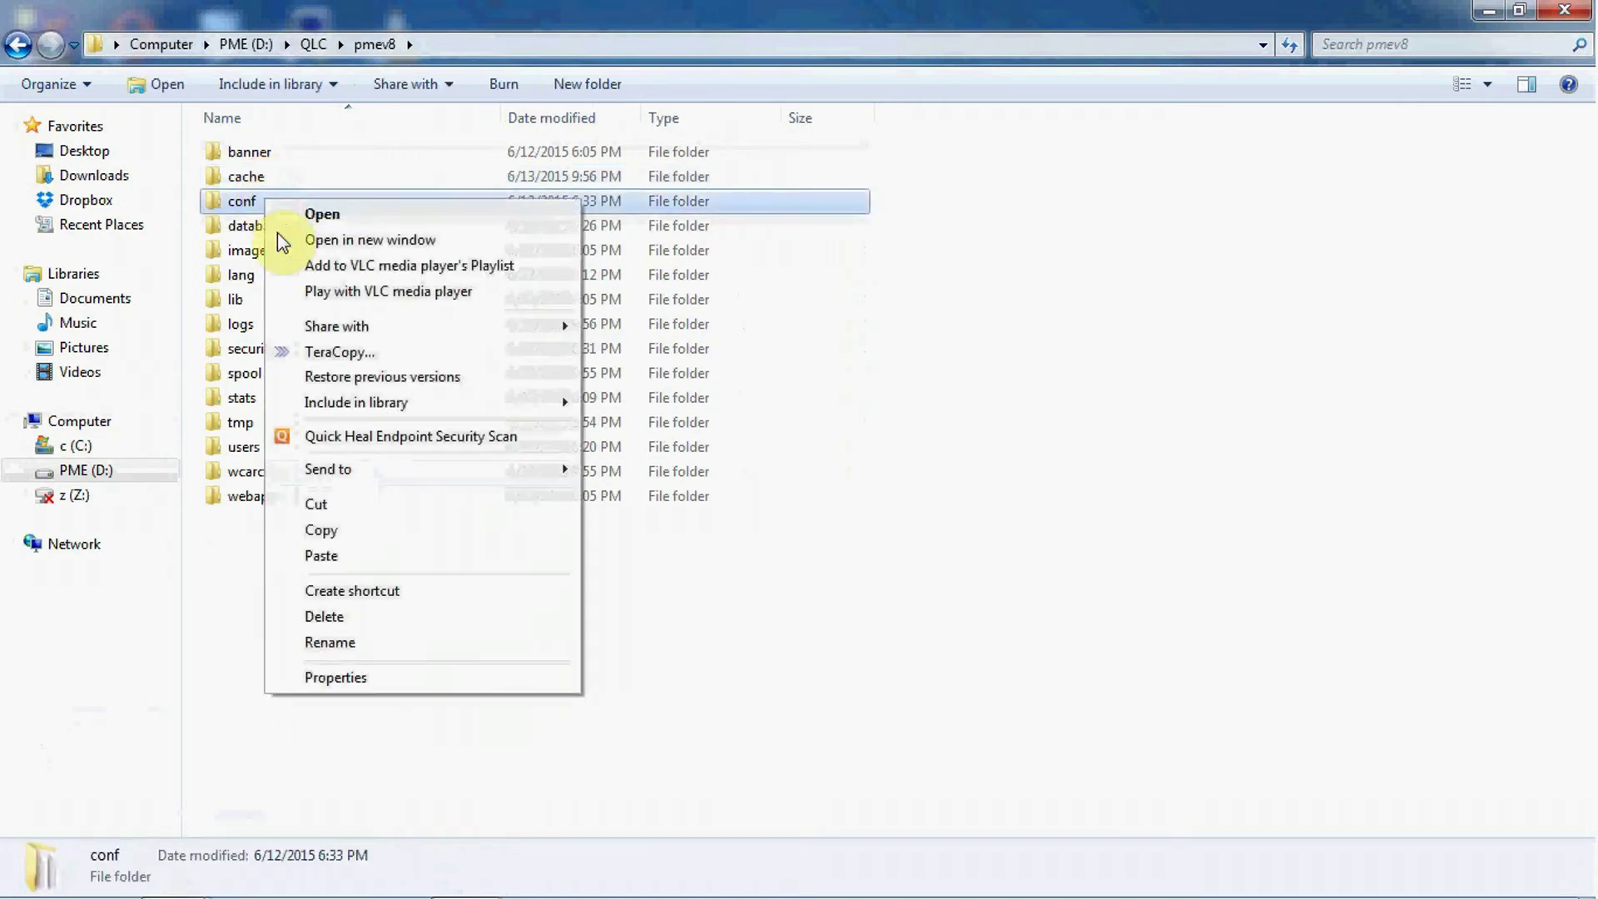
click(373, 645)
key(End)
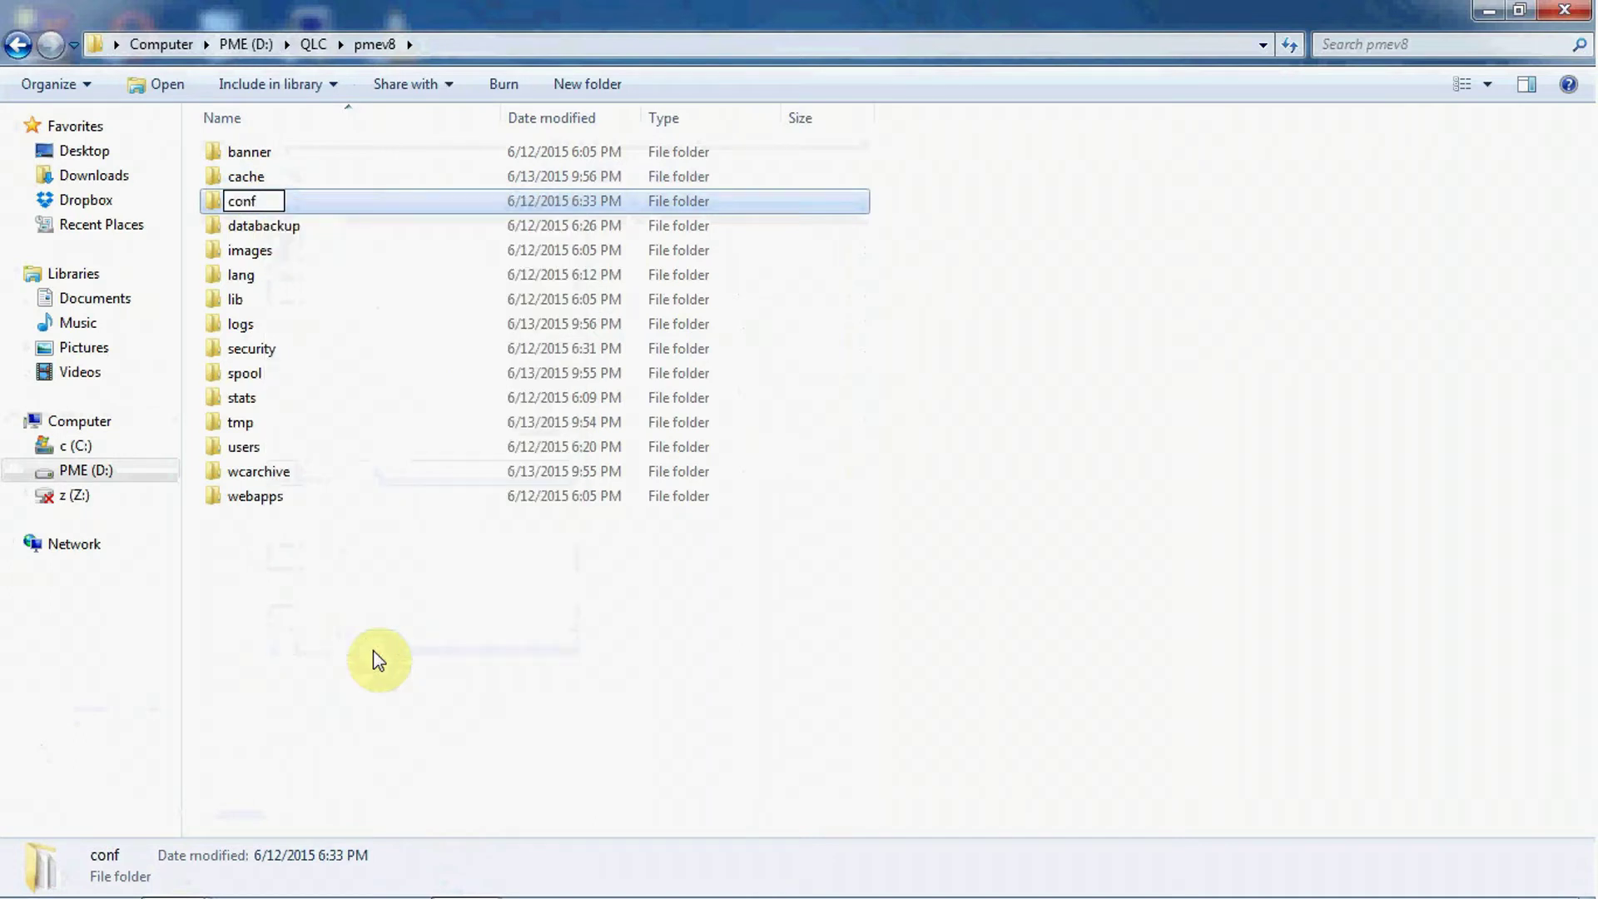
text(_old)
Step: Rename the databackup and users folders to databackup_old and users_old
right_click(295, 226)
click(397, 673)
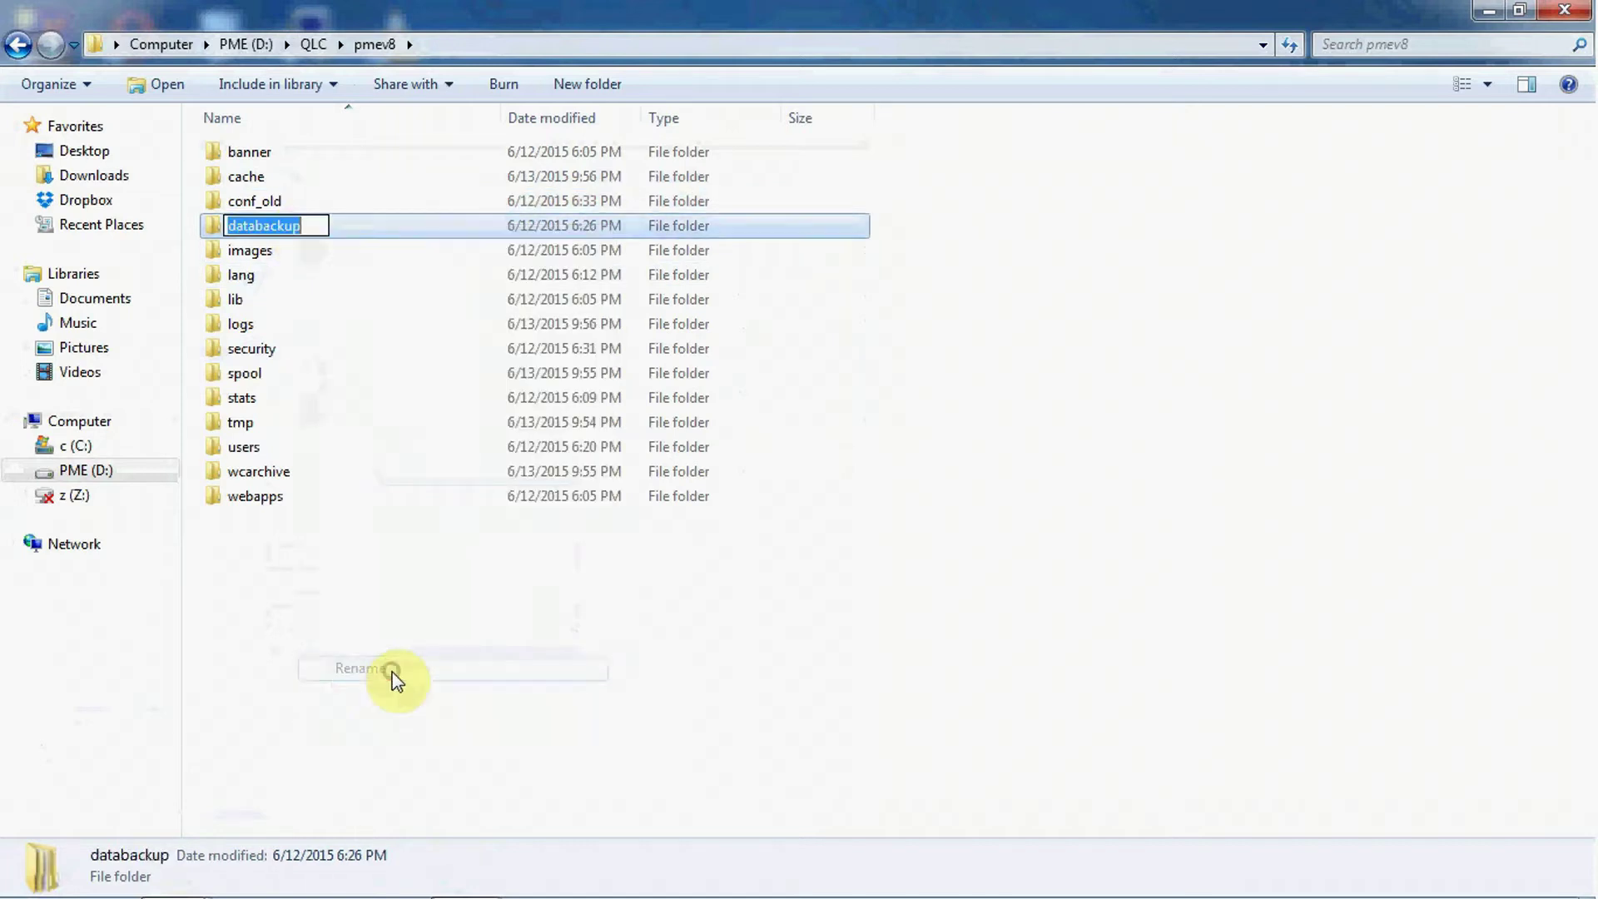
key(End)
text(_old)
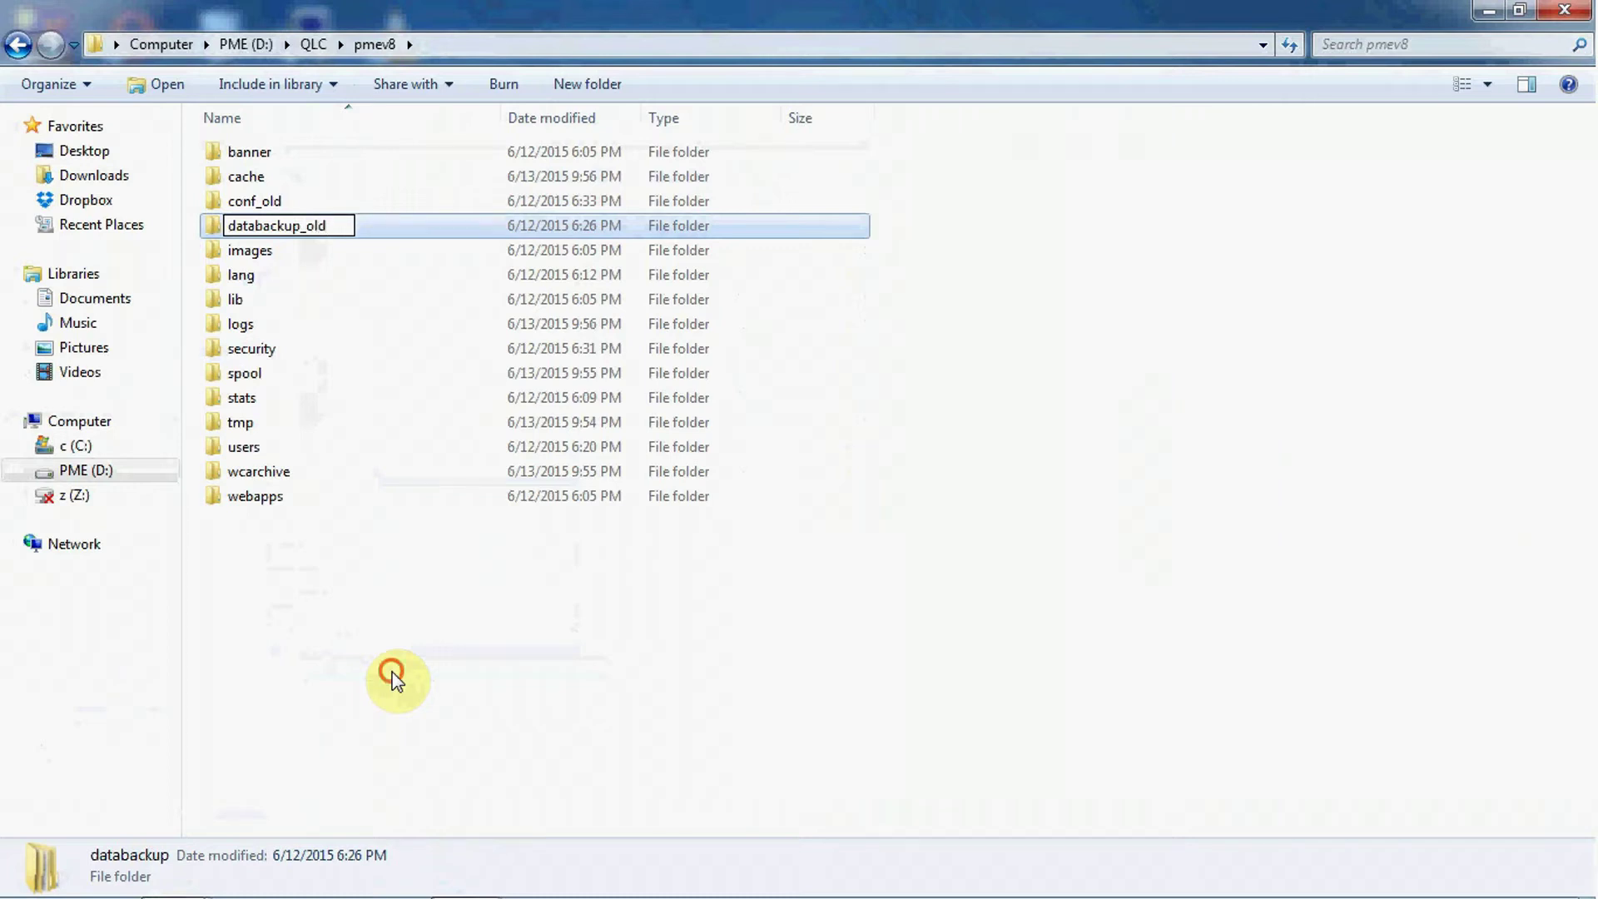
click(396, 681)
click(279, 454)
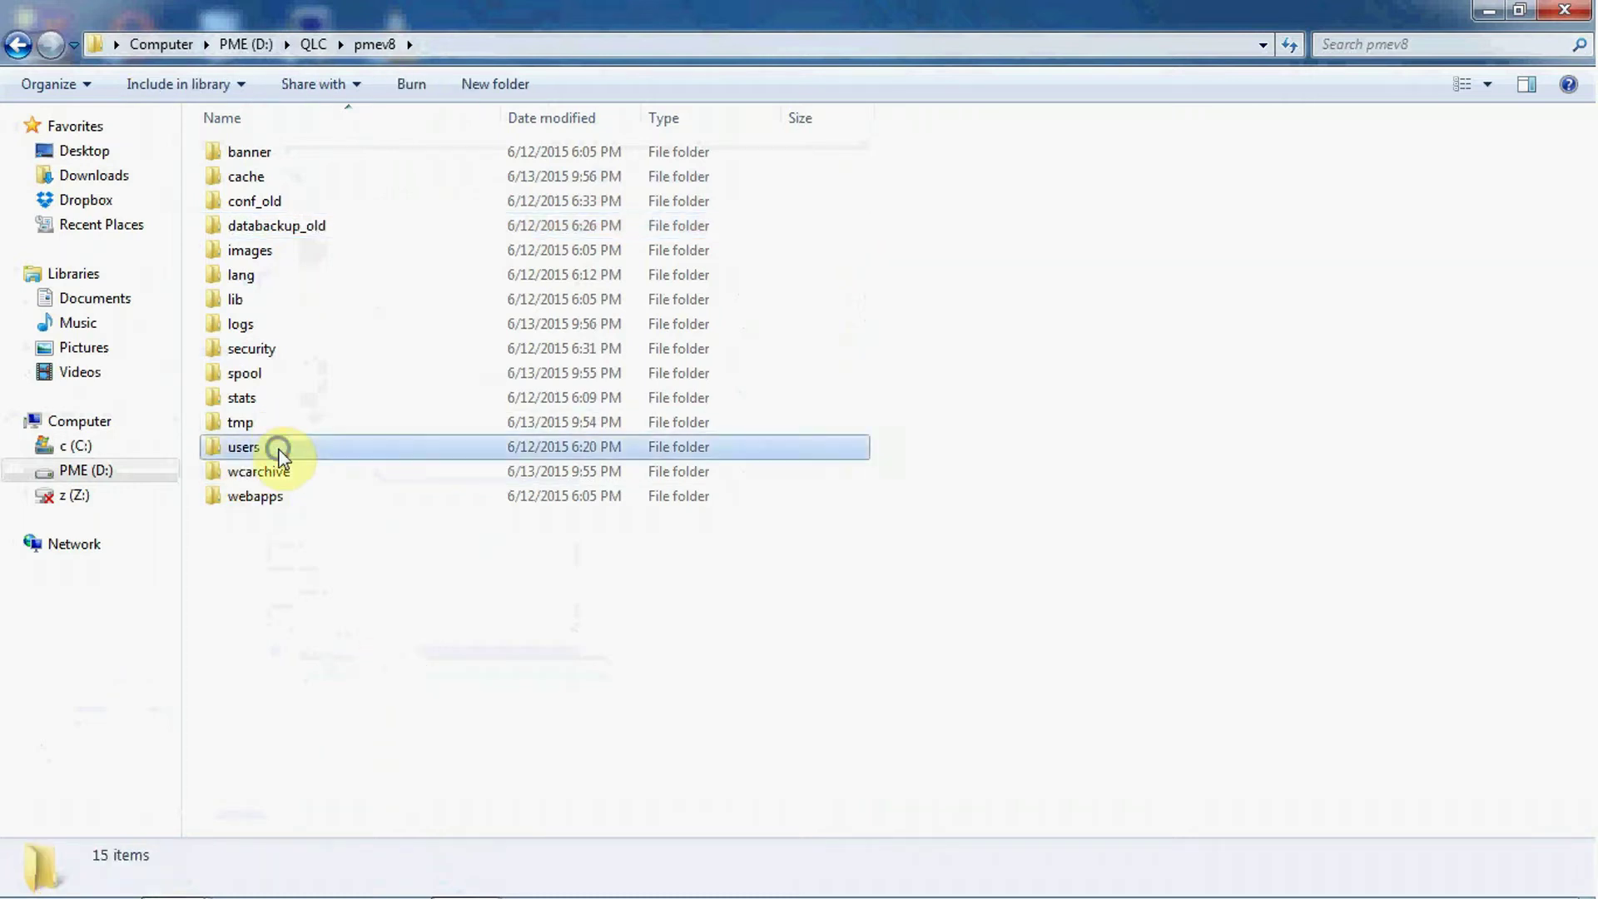
right_click(282, 456)
click(369, 851)
key(End)
text(_old)
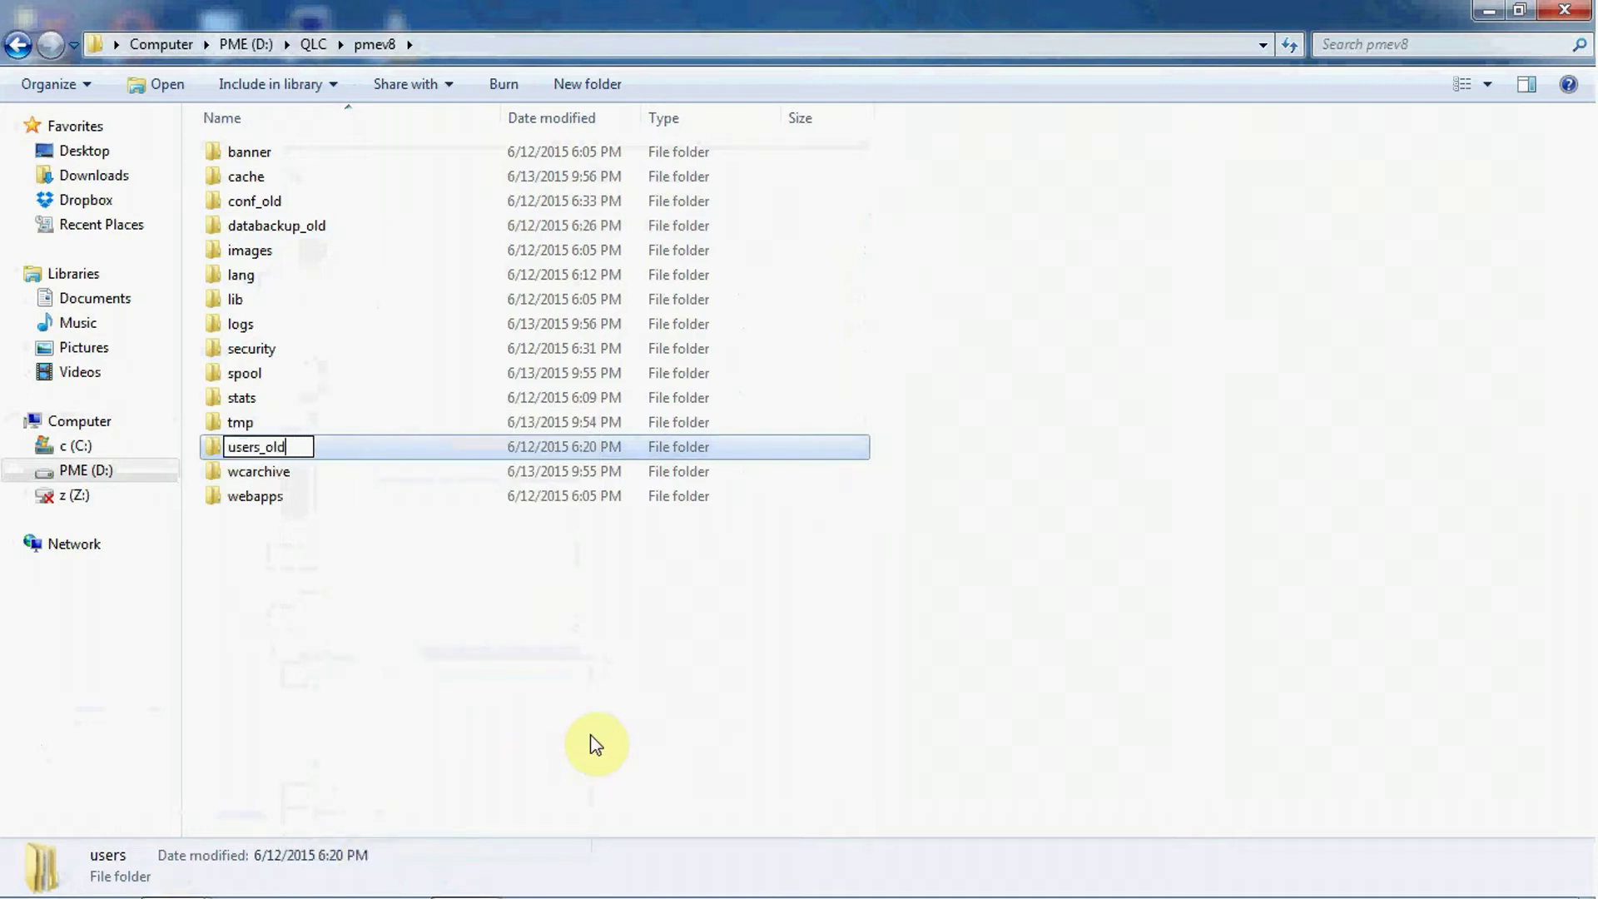
click(596, 743)
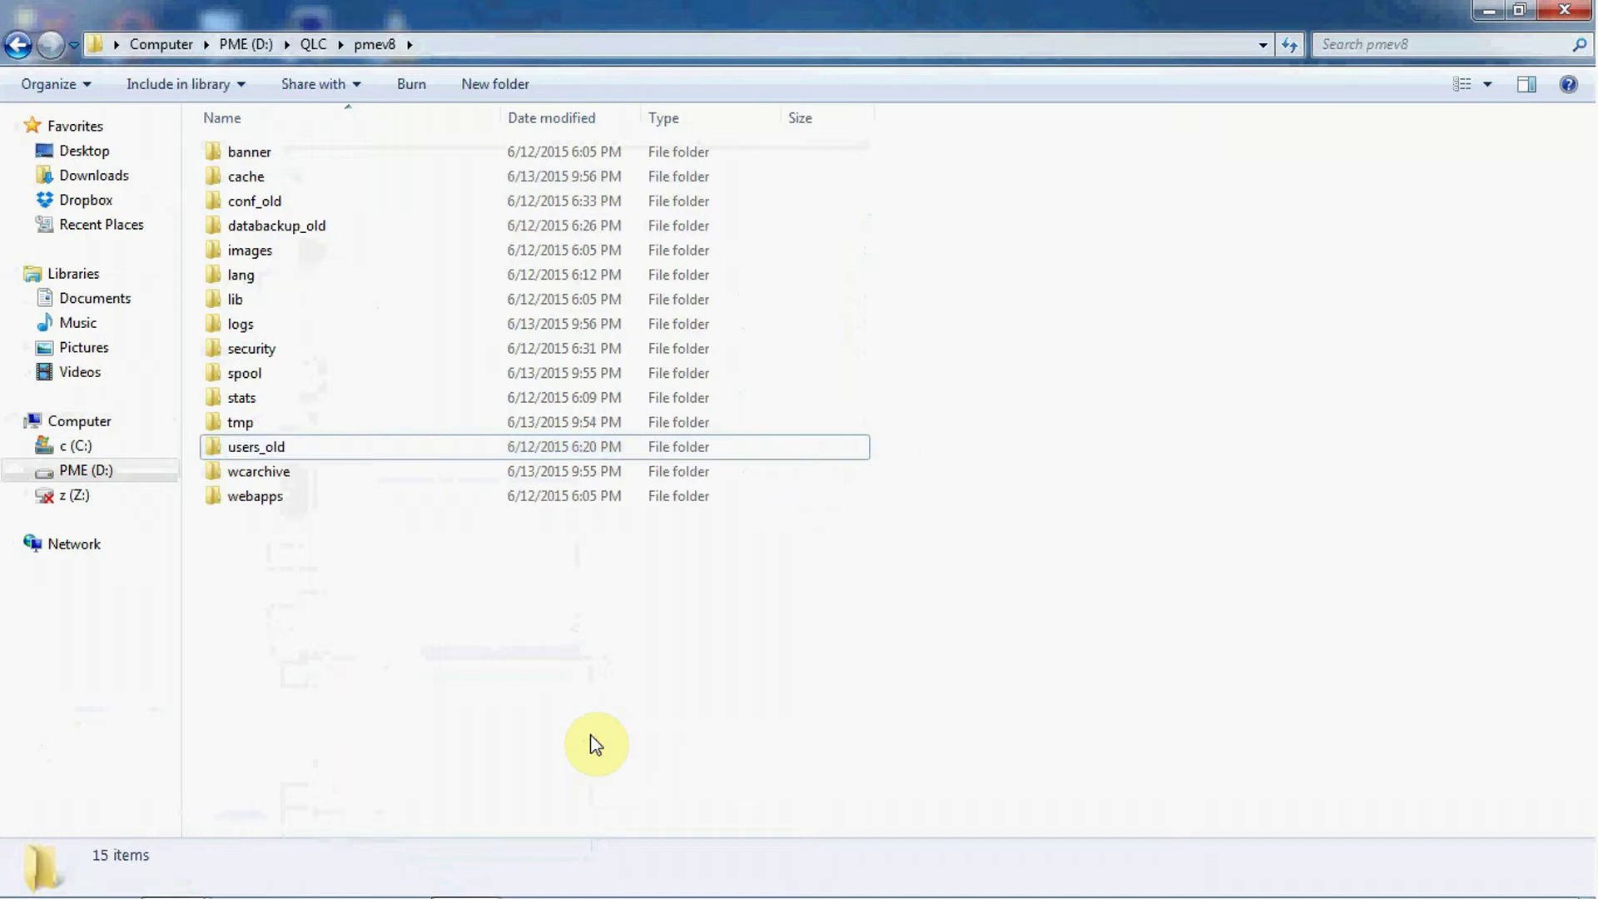
Step: Paste the backup conf, databackup and users into pmev8 and select the new databackup
right_click(982, 293)
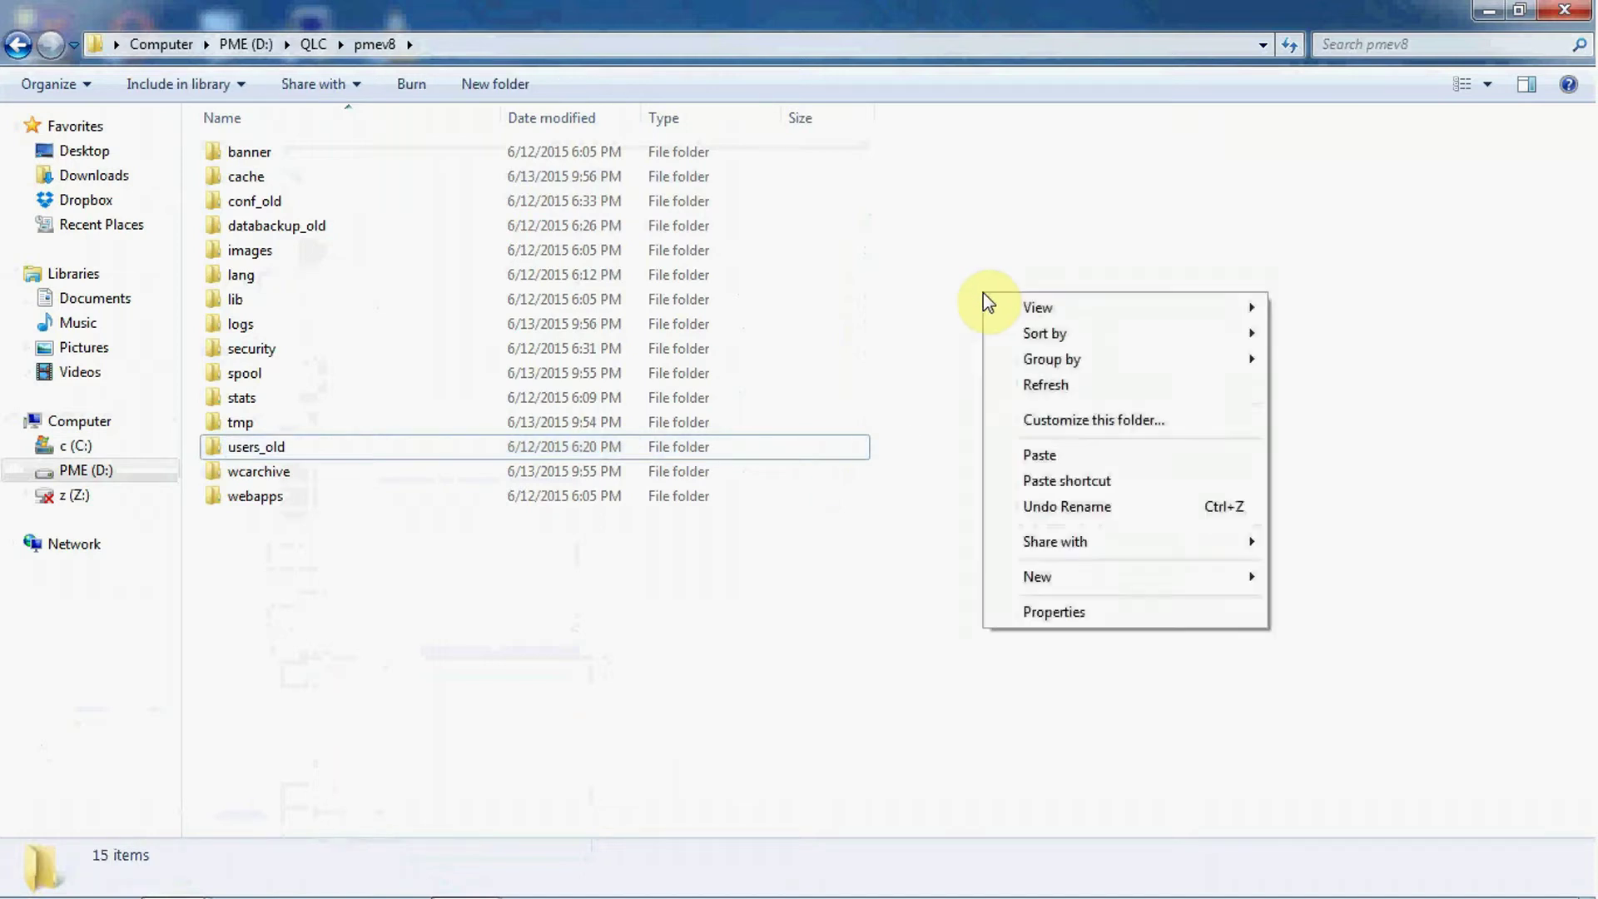
click(1041, 455)
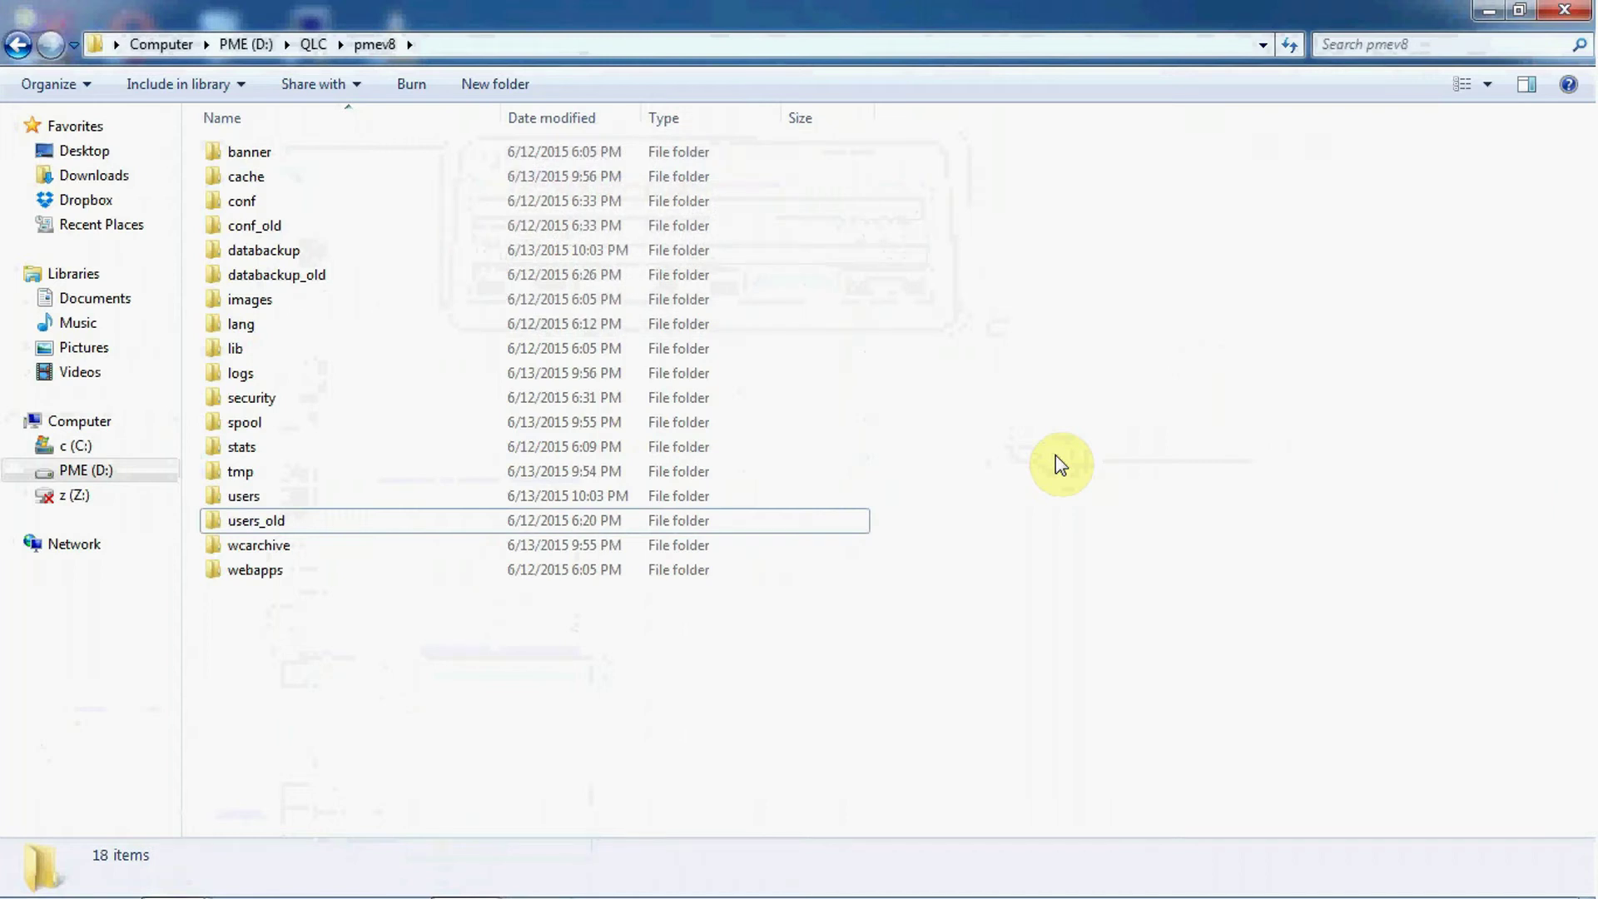
click(329, 252)
double_click(328, 253)
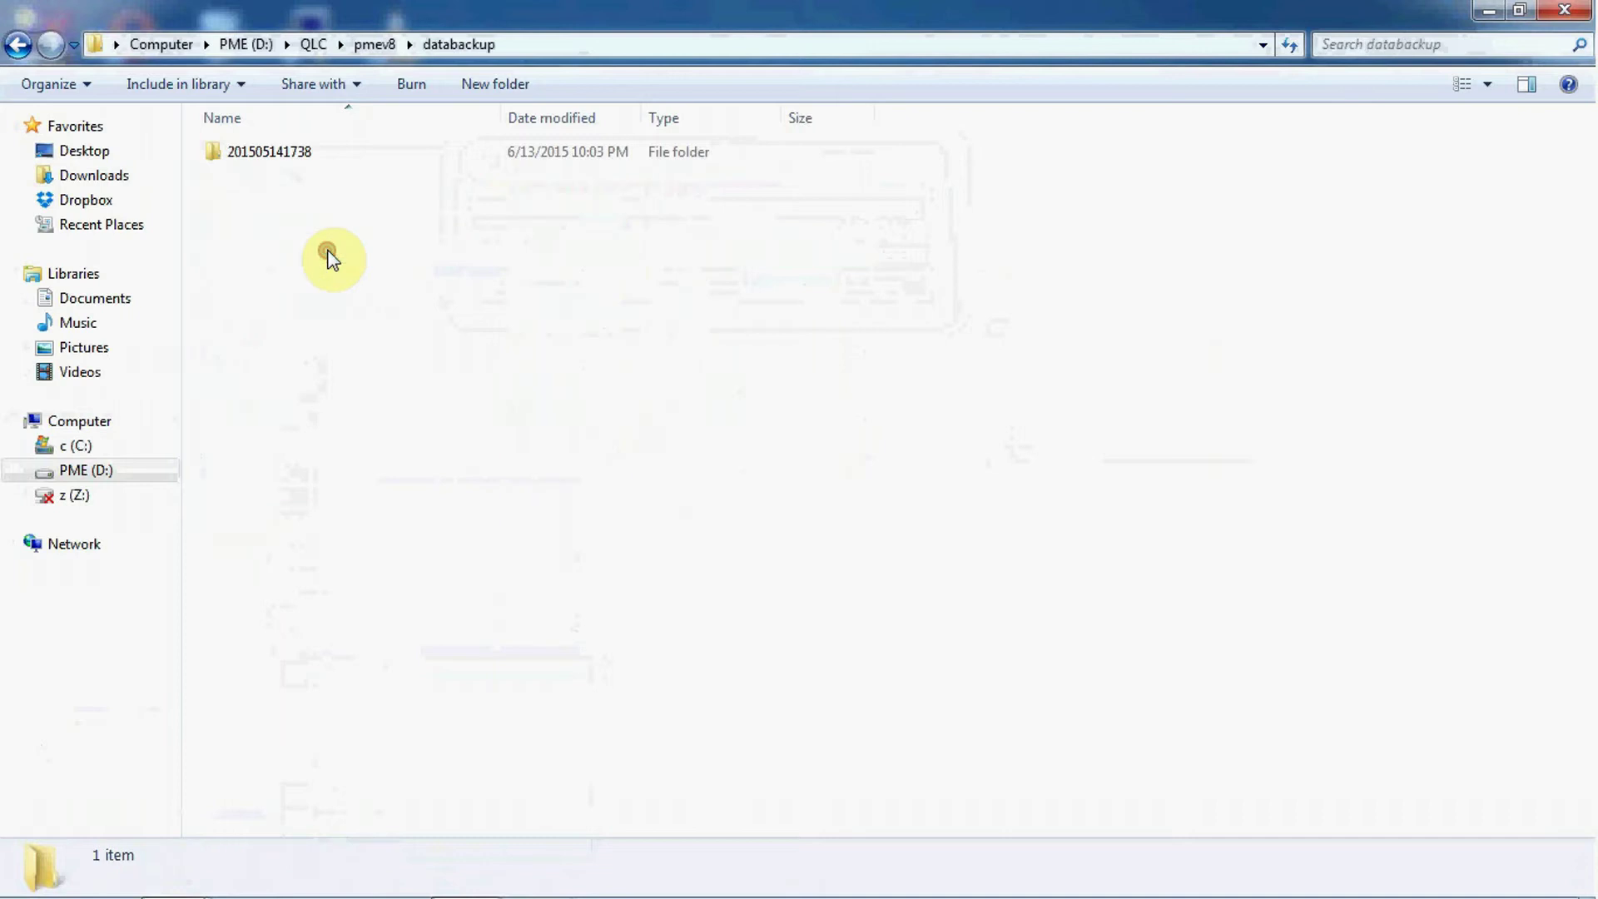
double_click(276, 156)
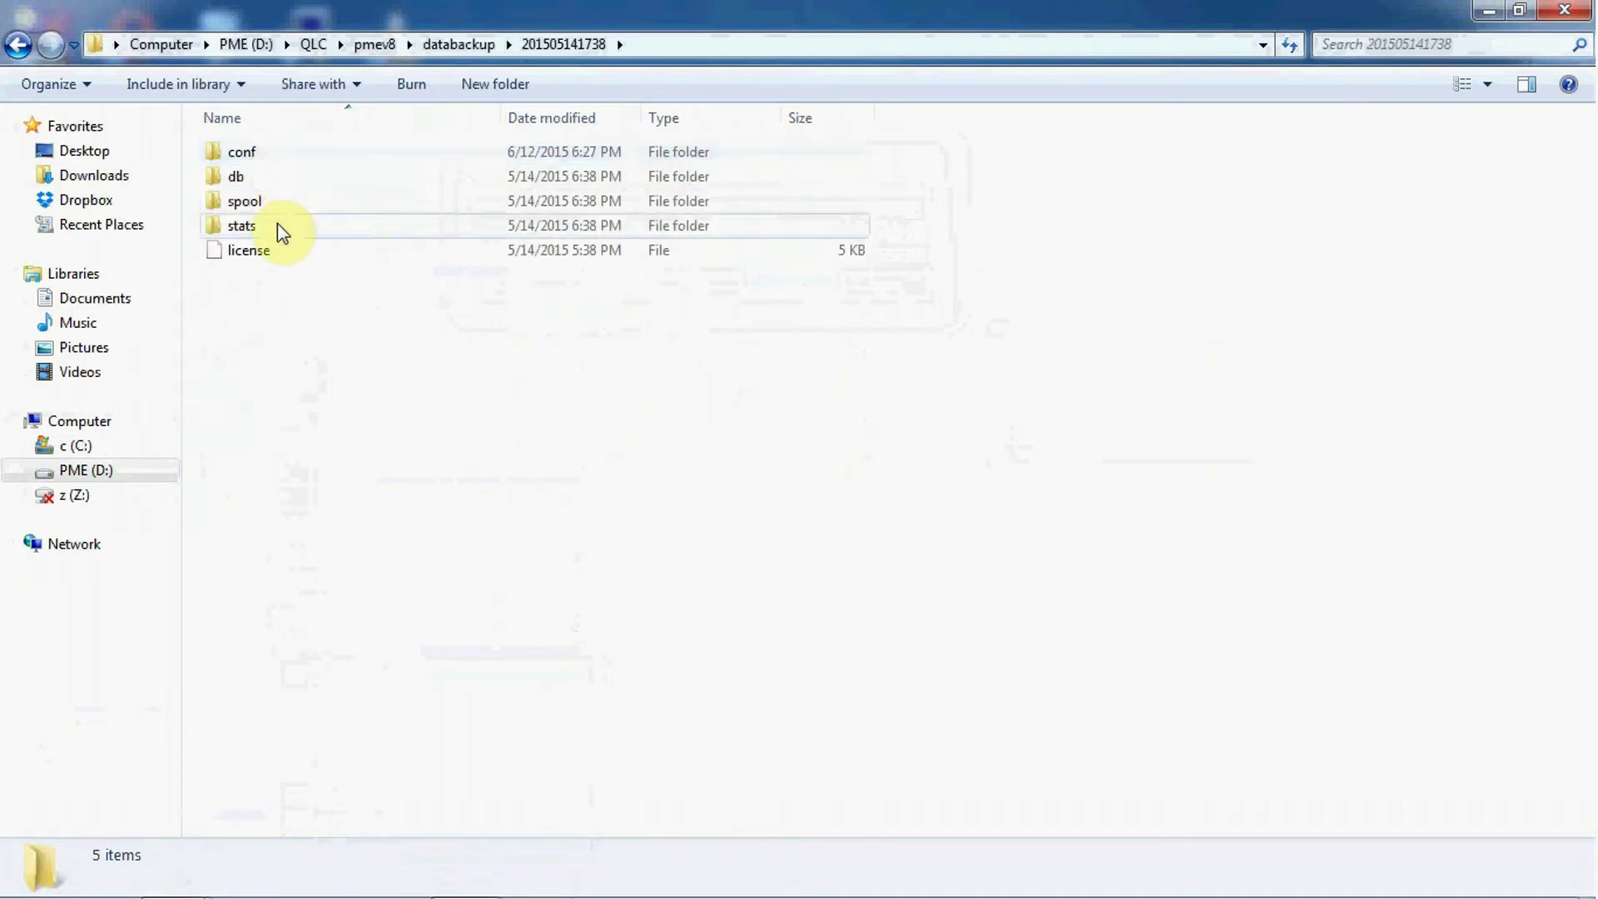
right_click(280, 249)
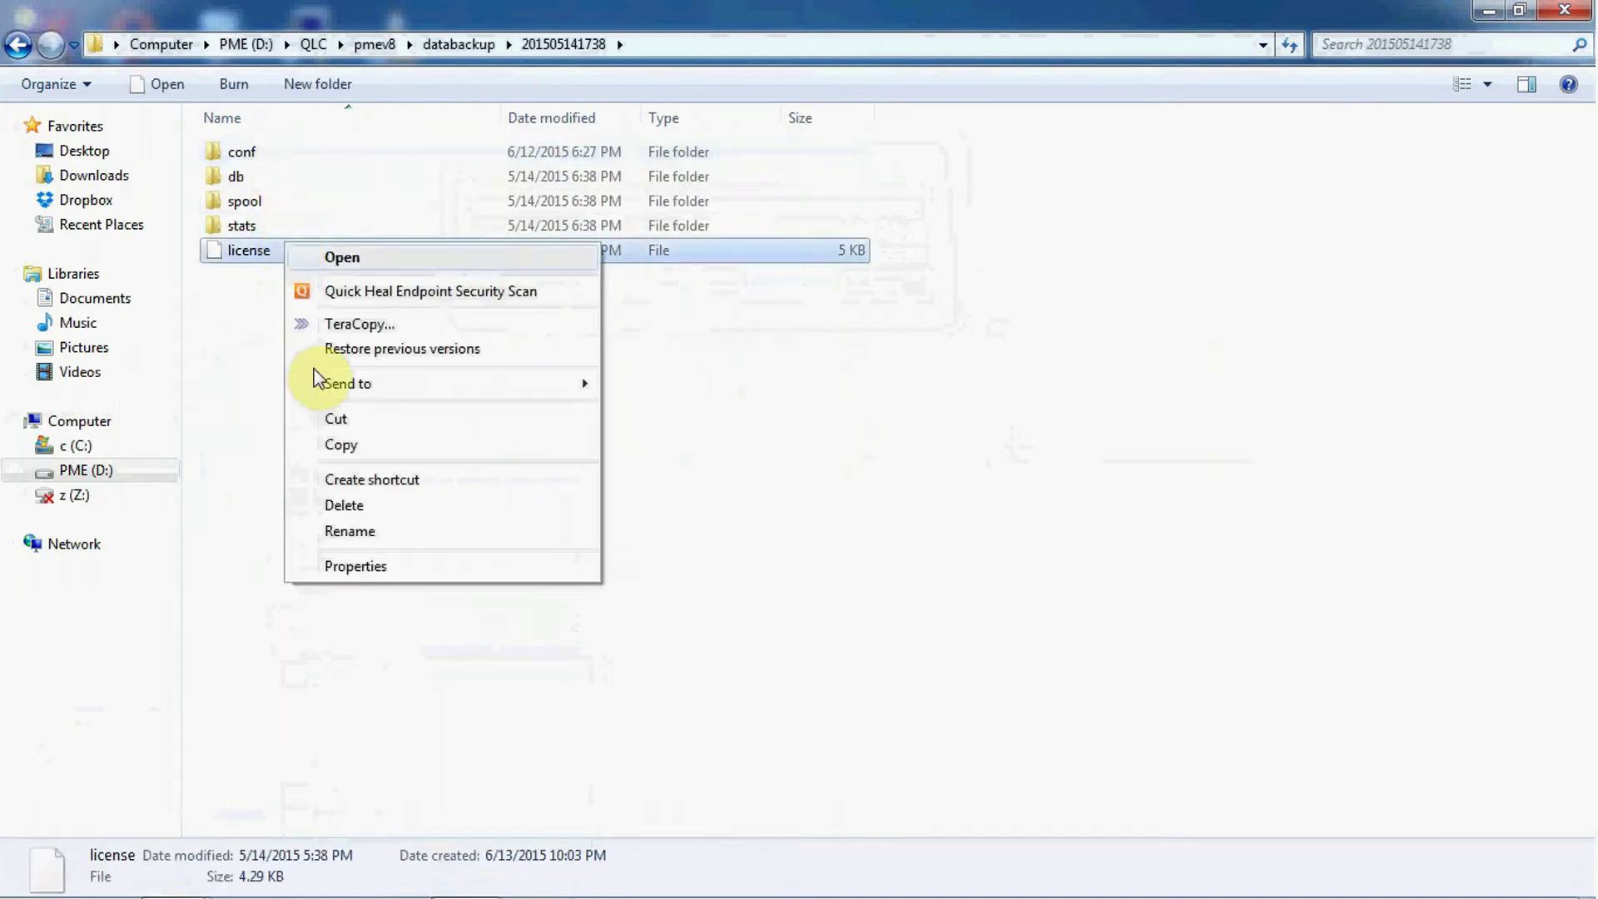
click(341, 446)
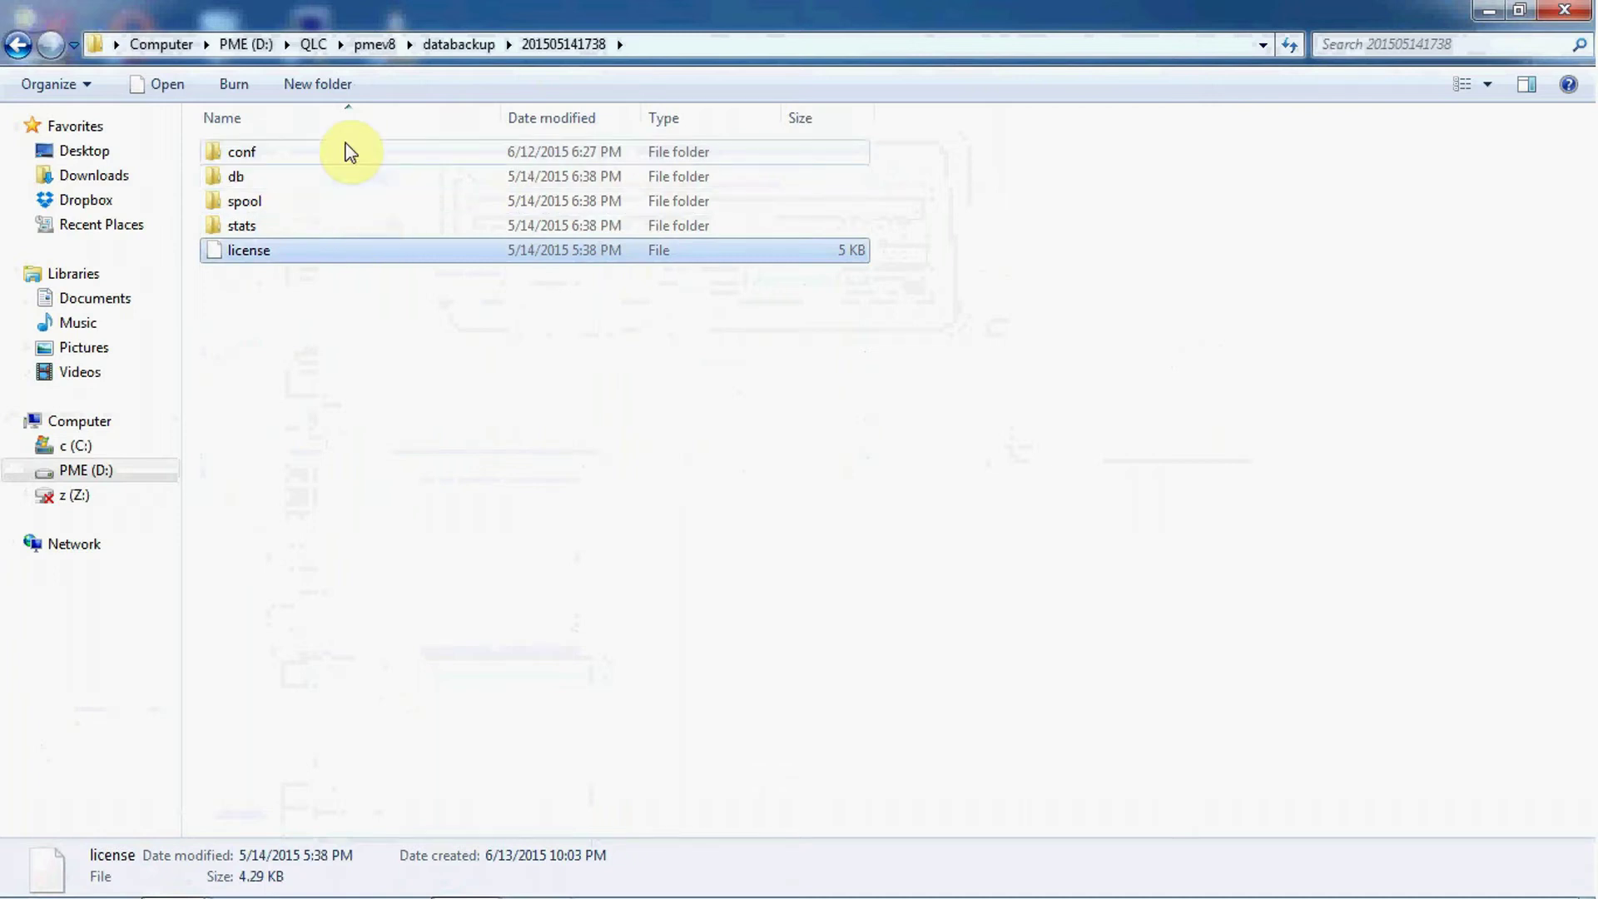
Step: Return to the QLC folder and select the current license file
click(388, 43)
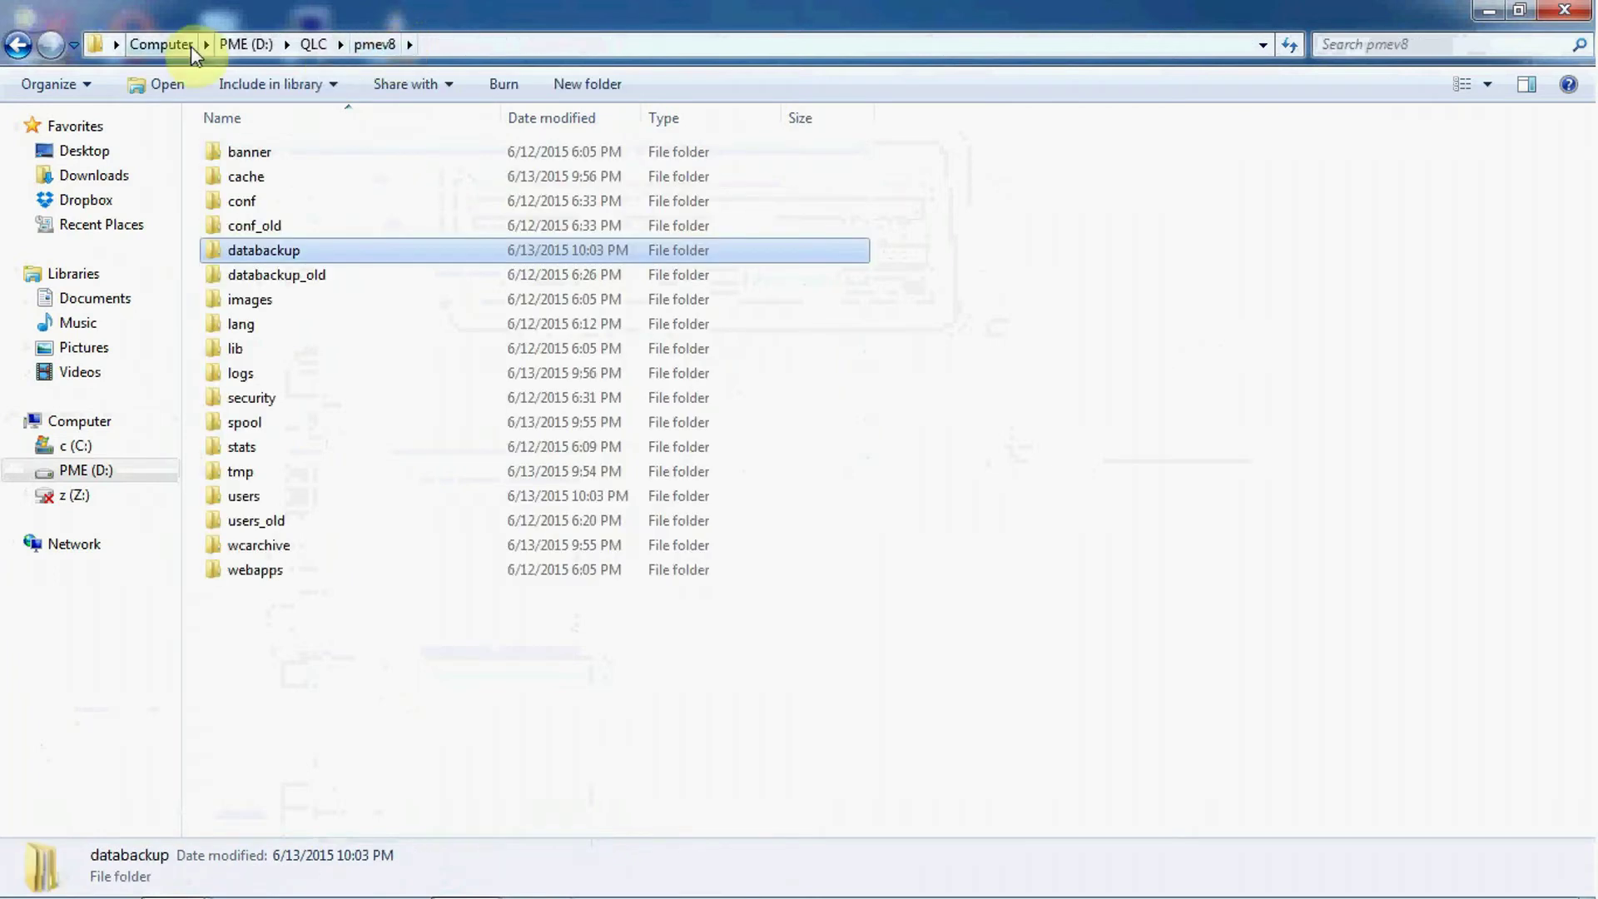
click(18, 44)
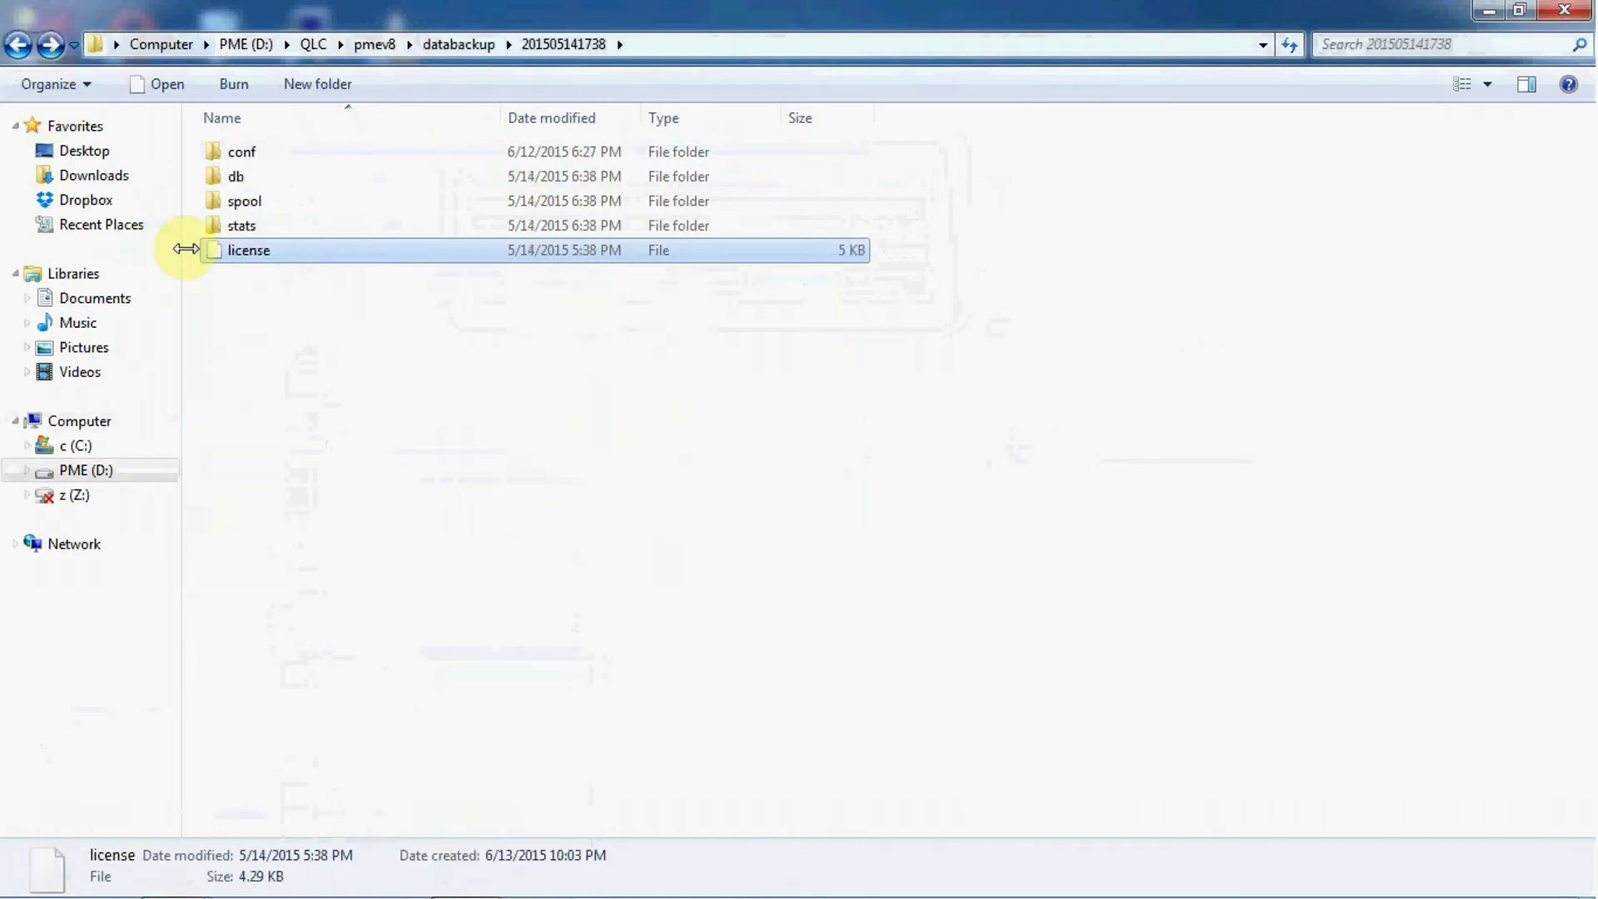
click(314, 44)
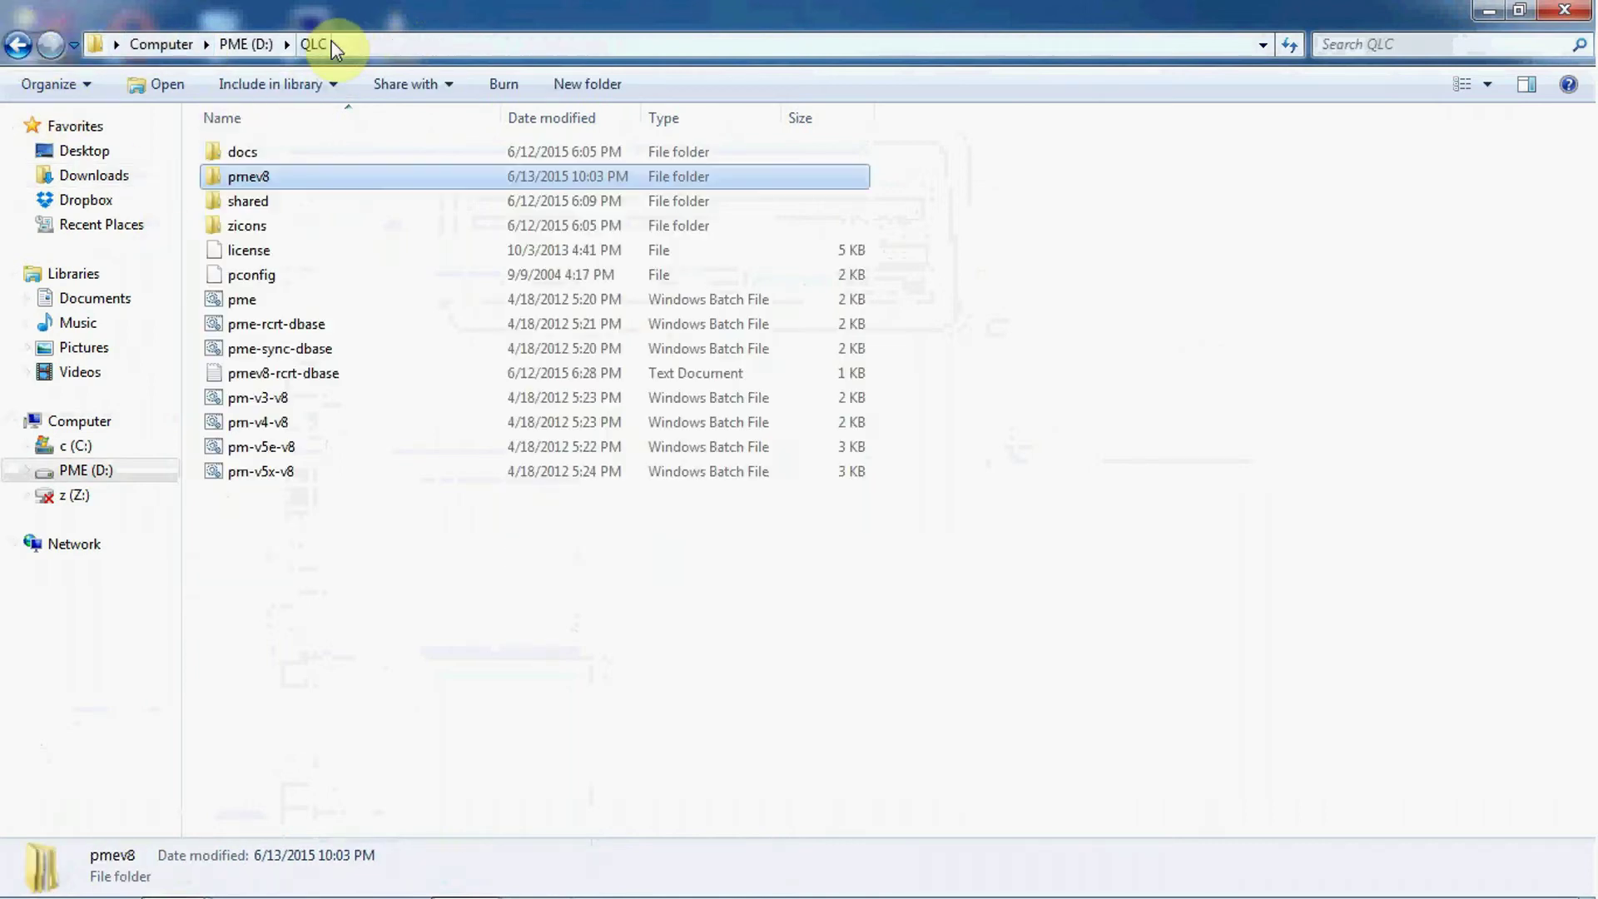
click(268, 255)
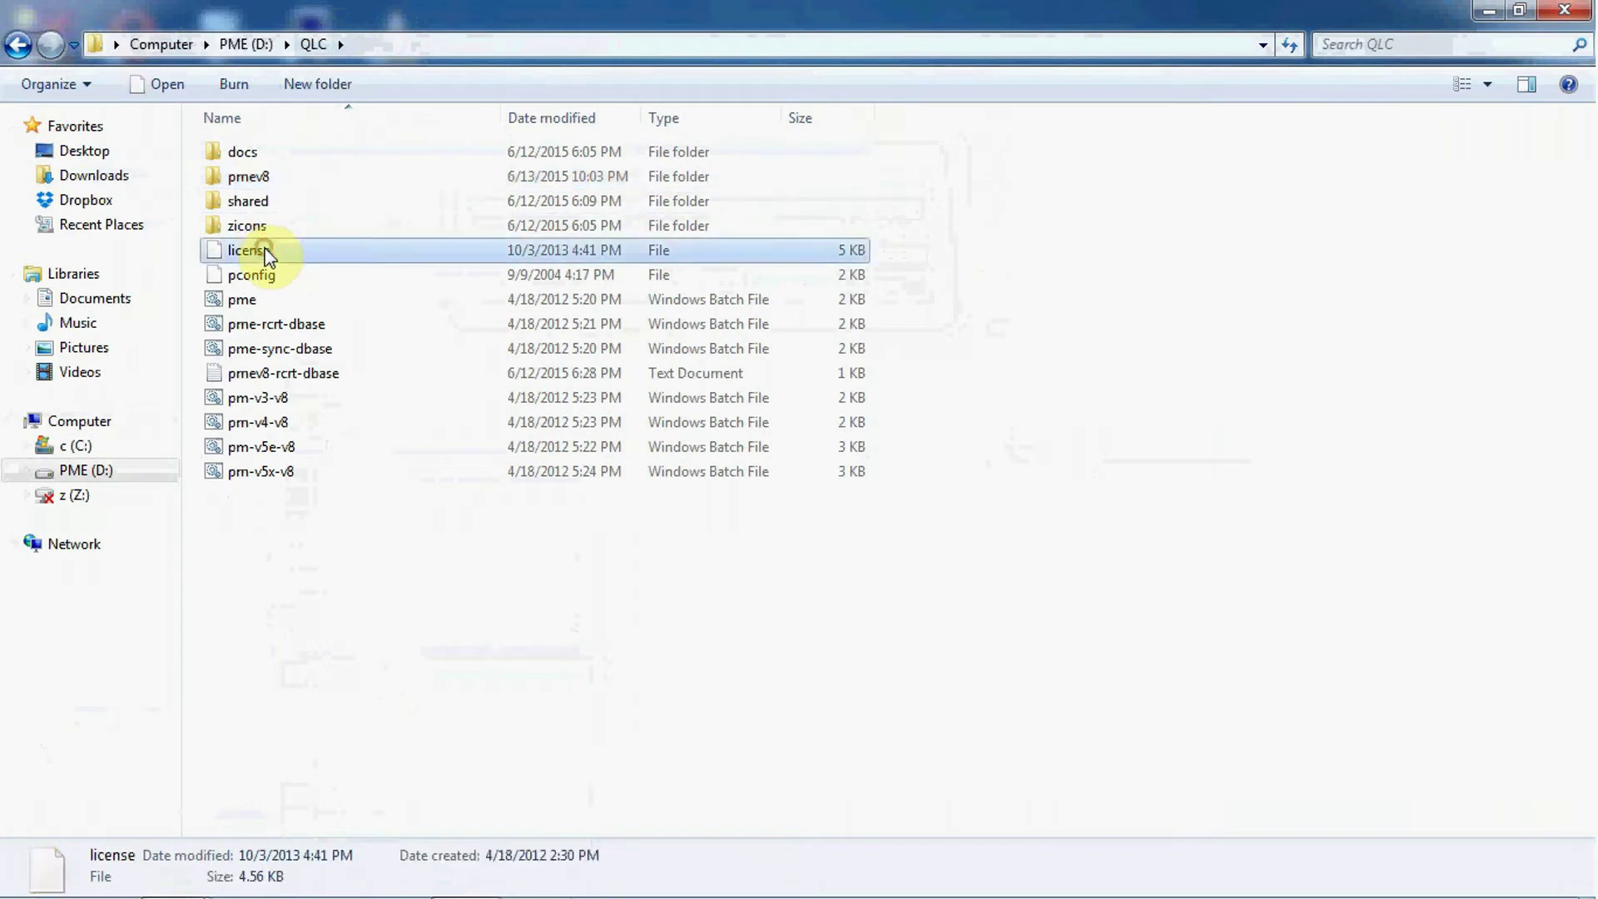
Step: Rename the QLC license file to license_old
right_click(265, 248)
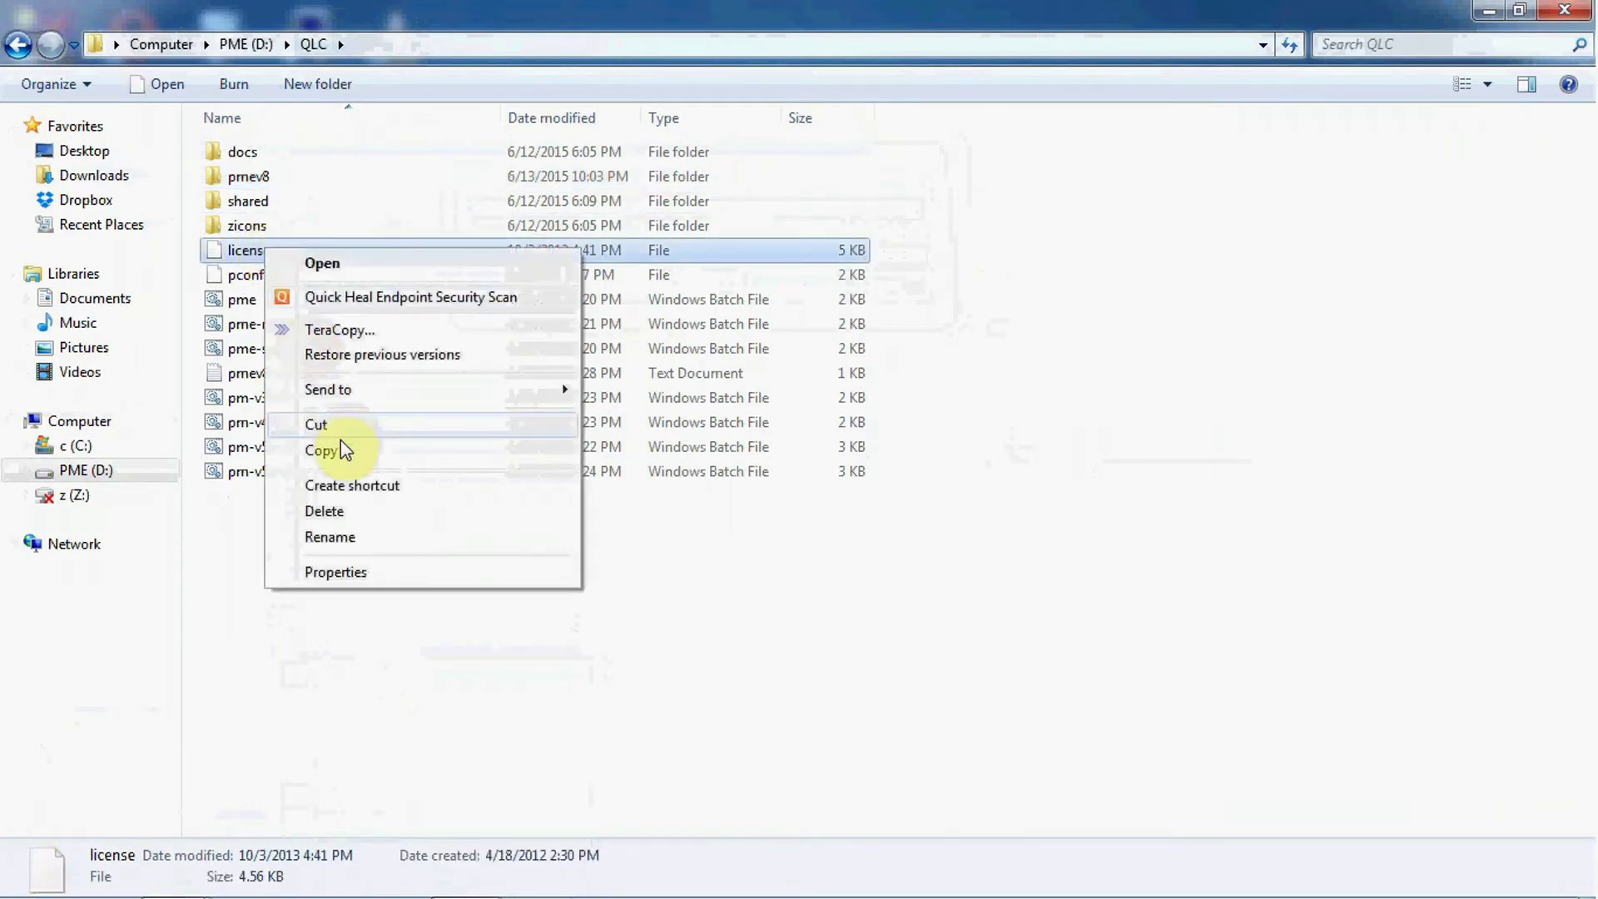
click(372, 541)
key(End)
text(_old)
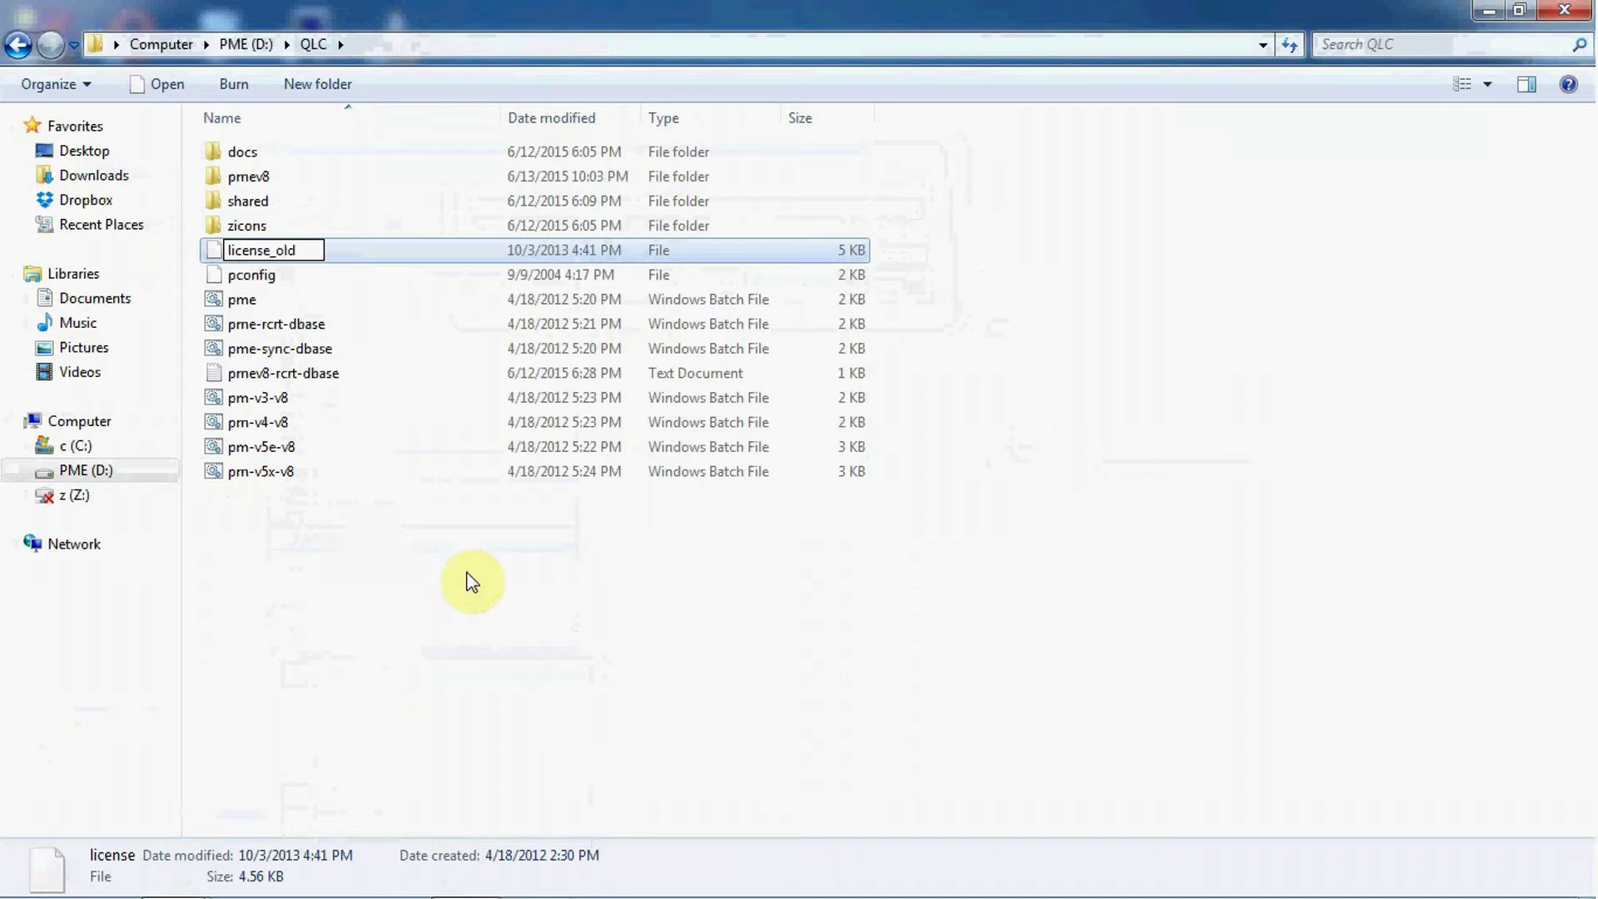
key(Return)
Step: Paste the backed-up 5/14/2015 license file into the QLC folder
right_click(467, 571)
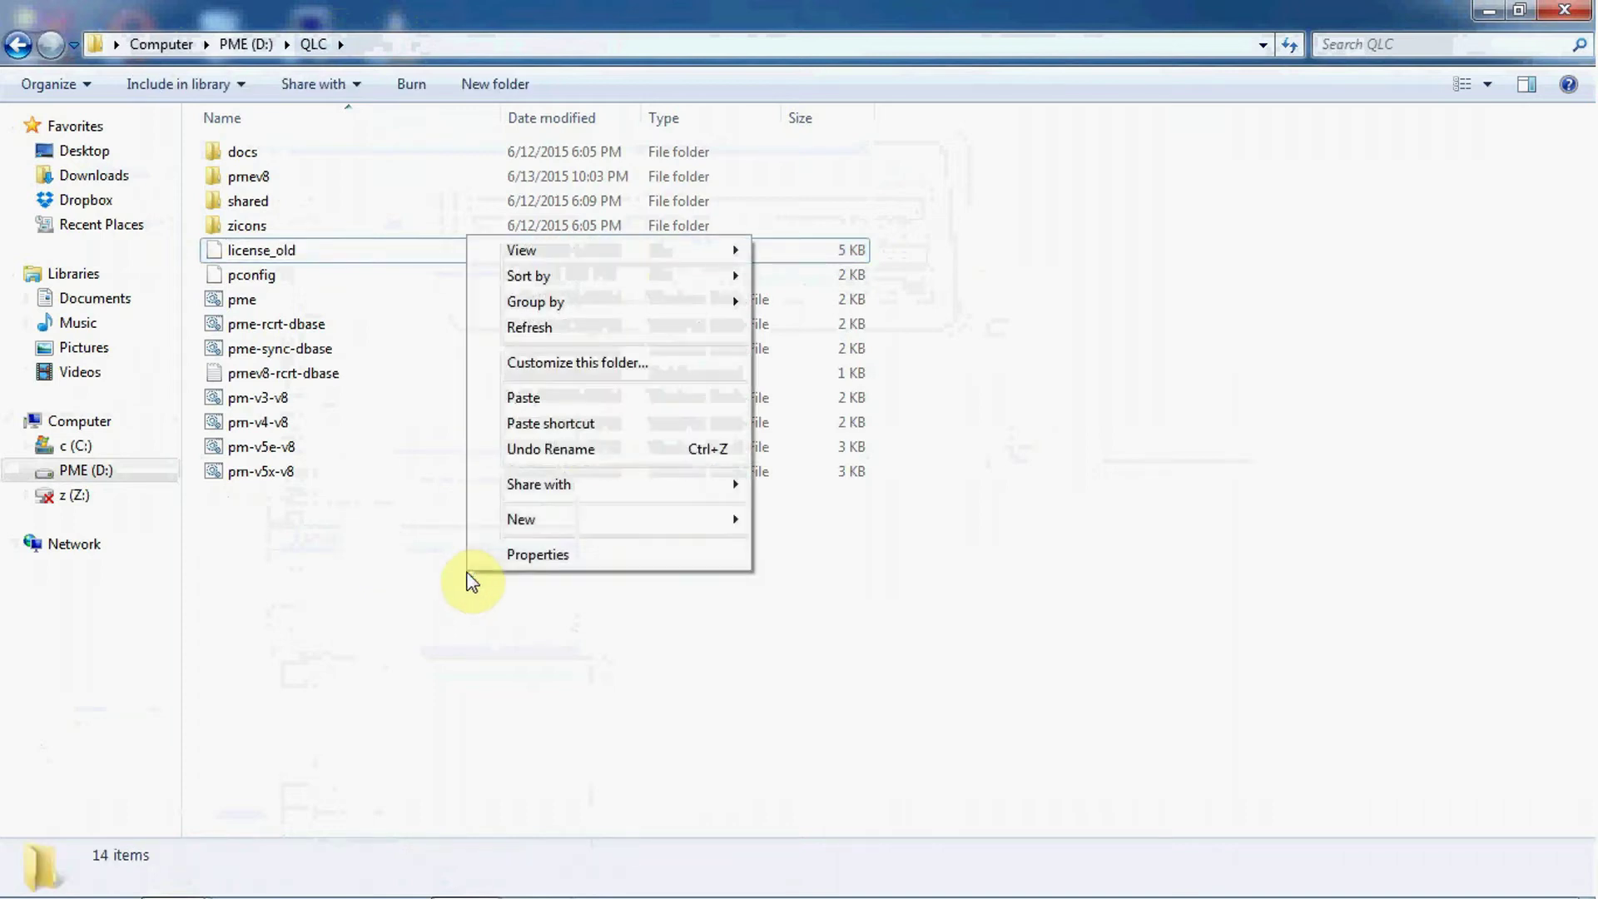
click(627, 398)
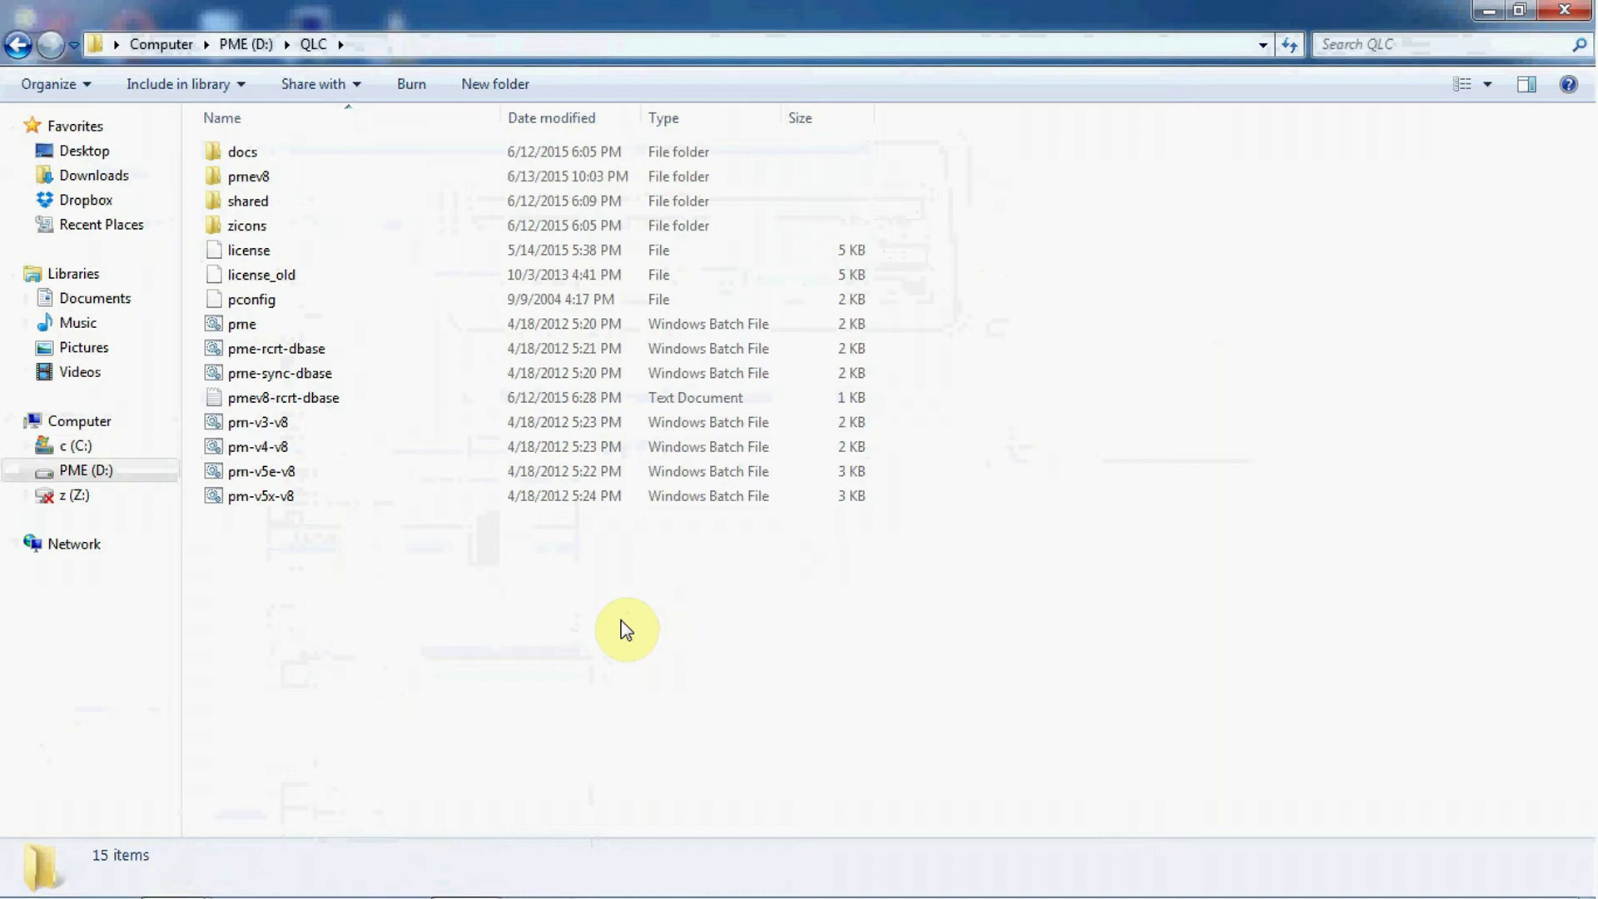
click(266, 350)
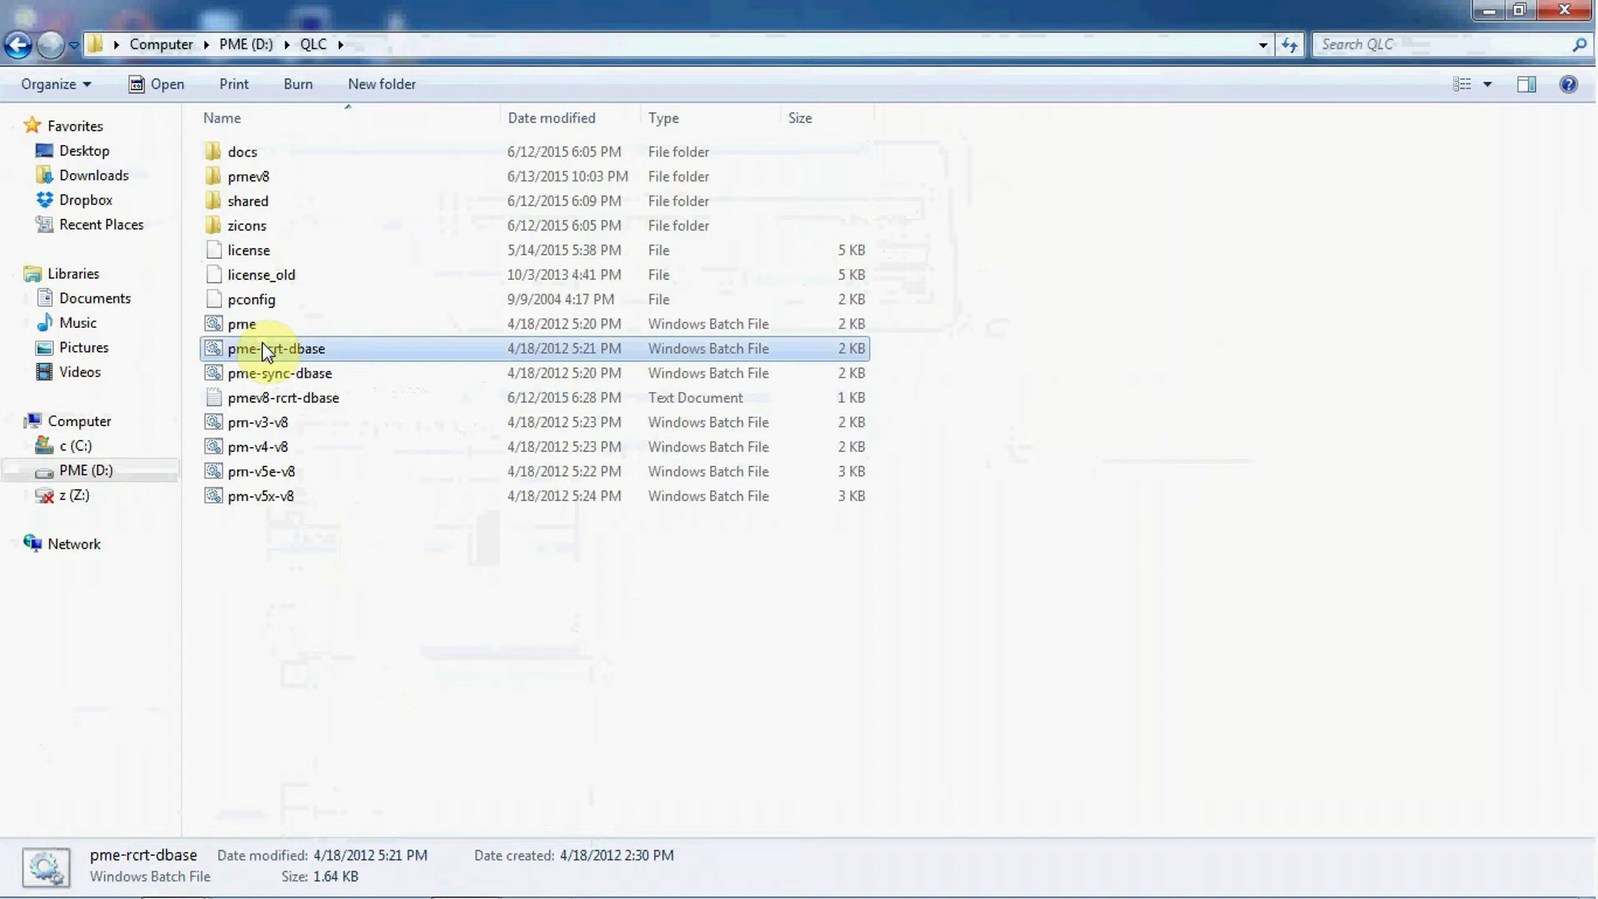
click(375, 599)
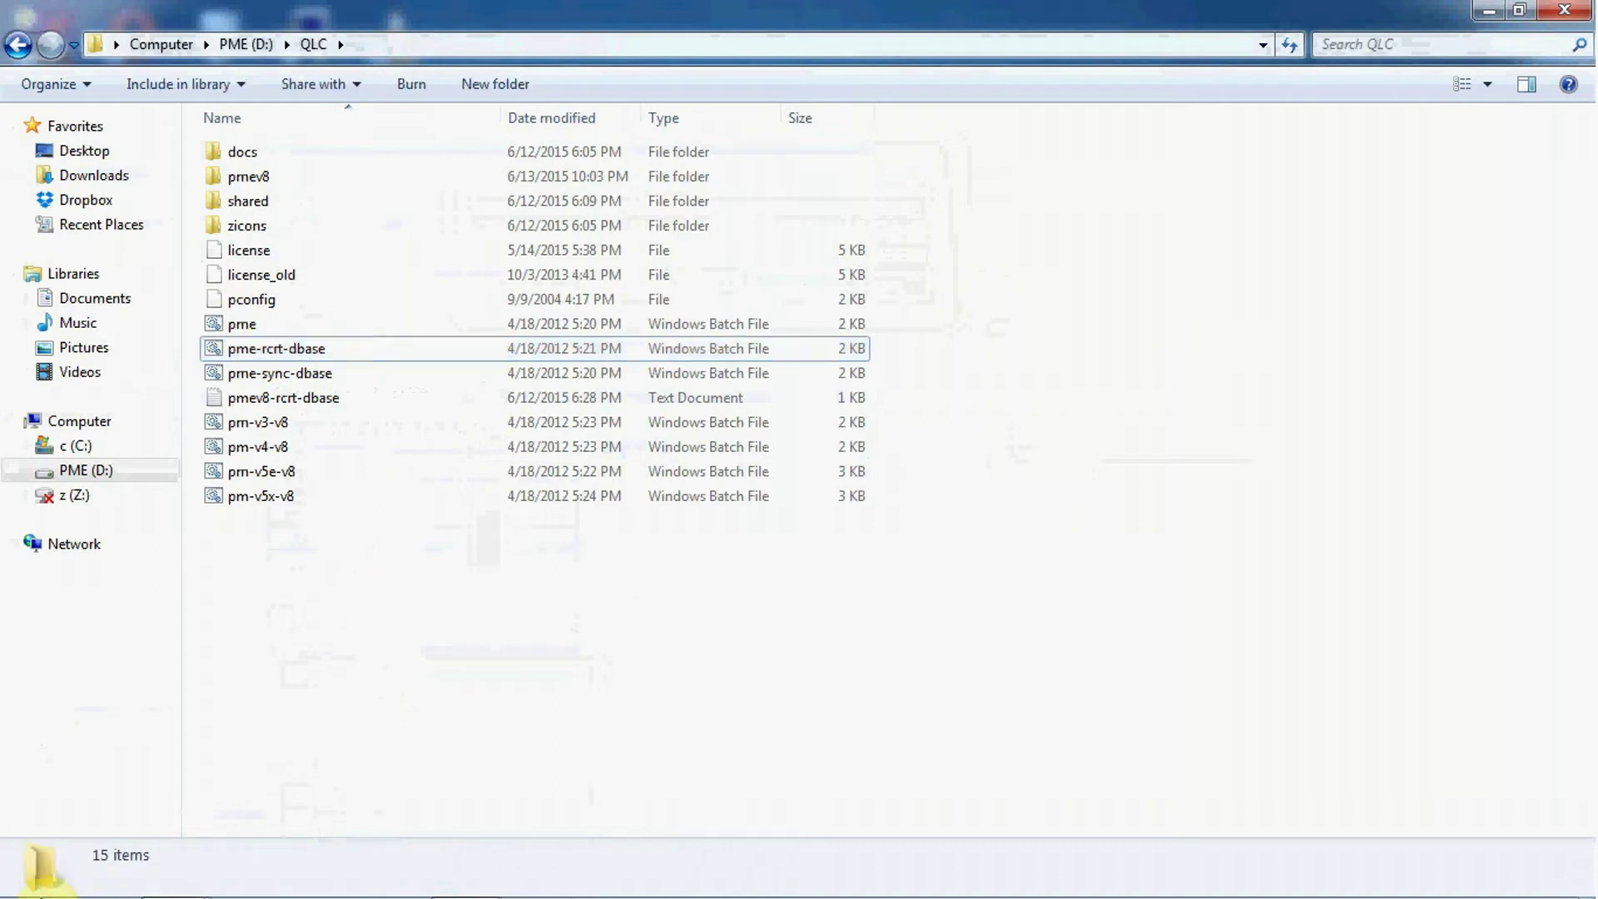
Step: Launch the Services console by running services.msc
click(31, 876)
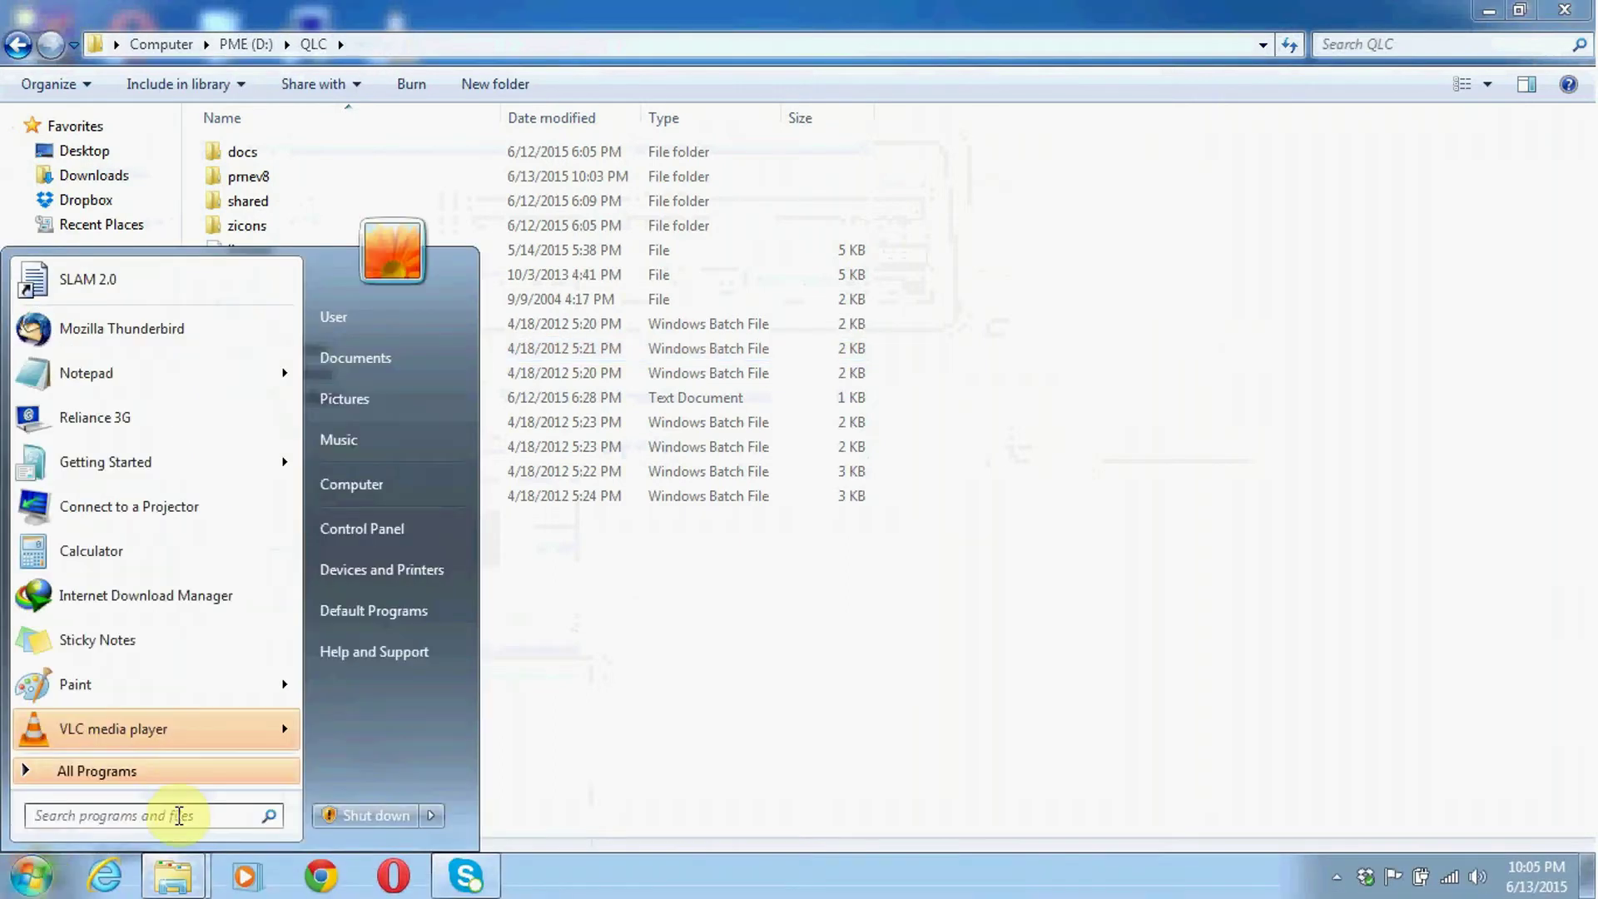
text(run)
key(Return)
text(services.msc)
click(189, 845)
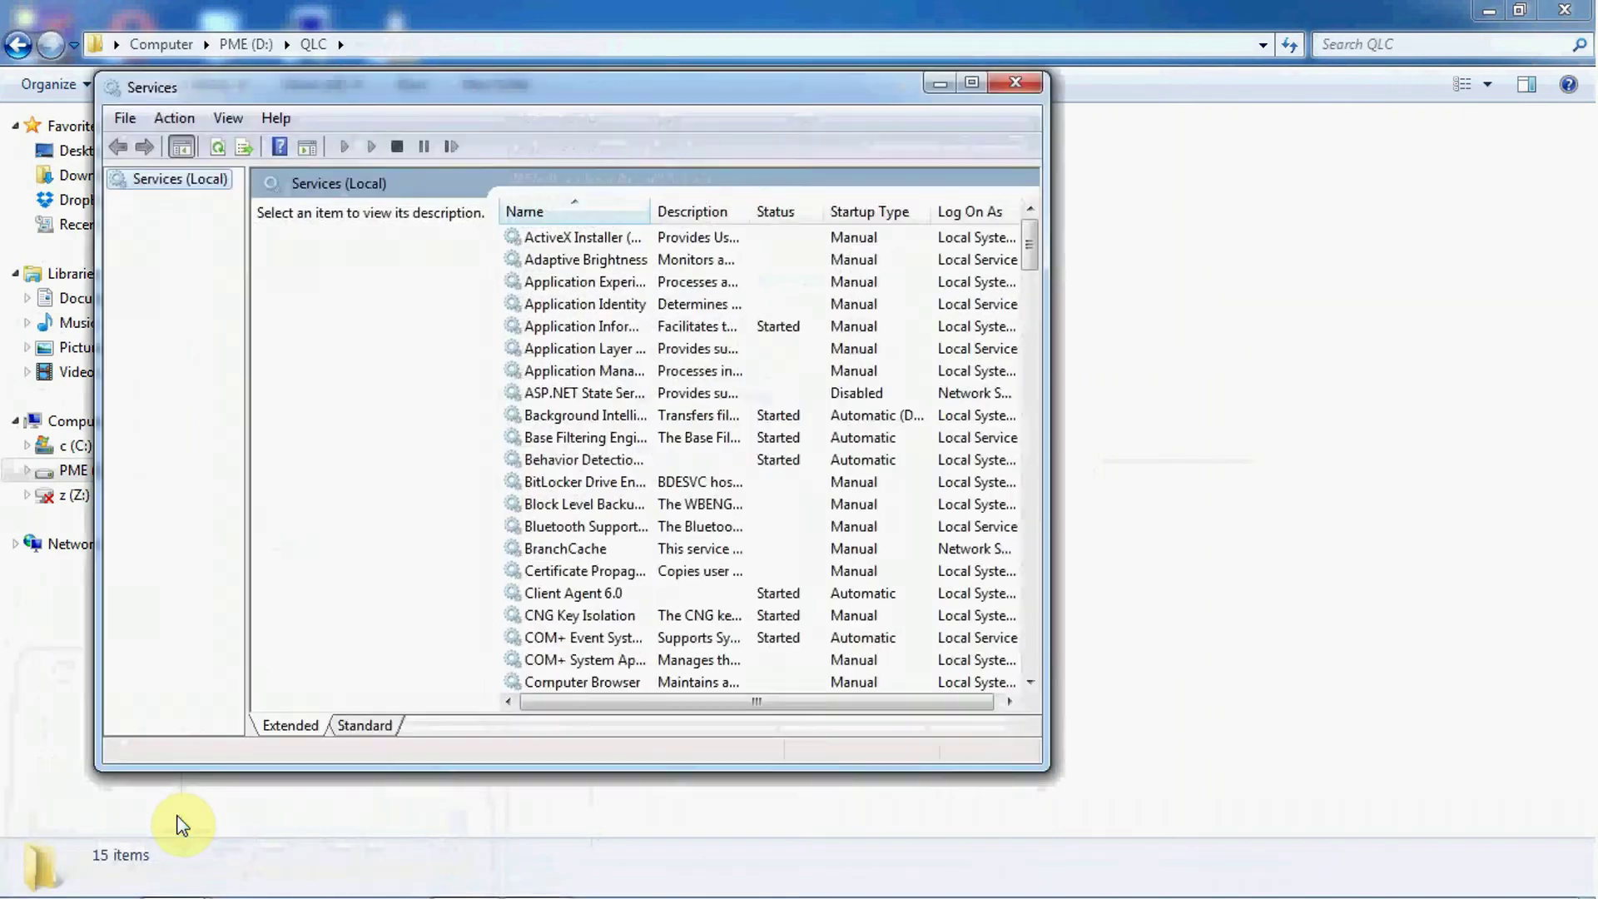
Step: Open the MySQL service's properties and select its MySQL Server 5.0 executable path
click(586, 527)
key(m)
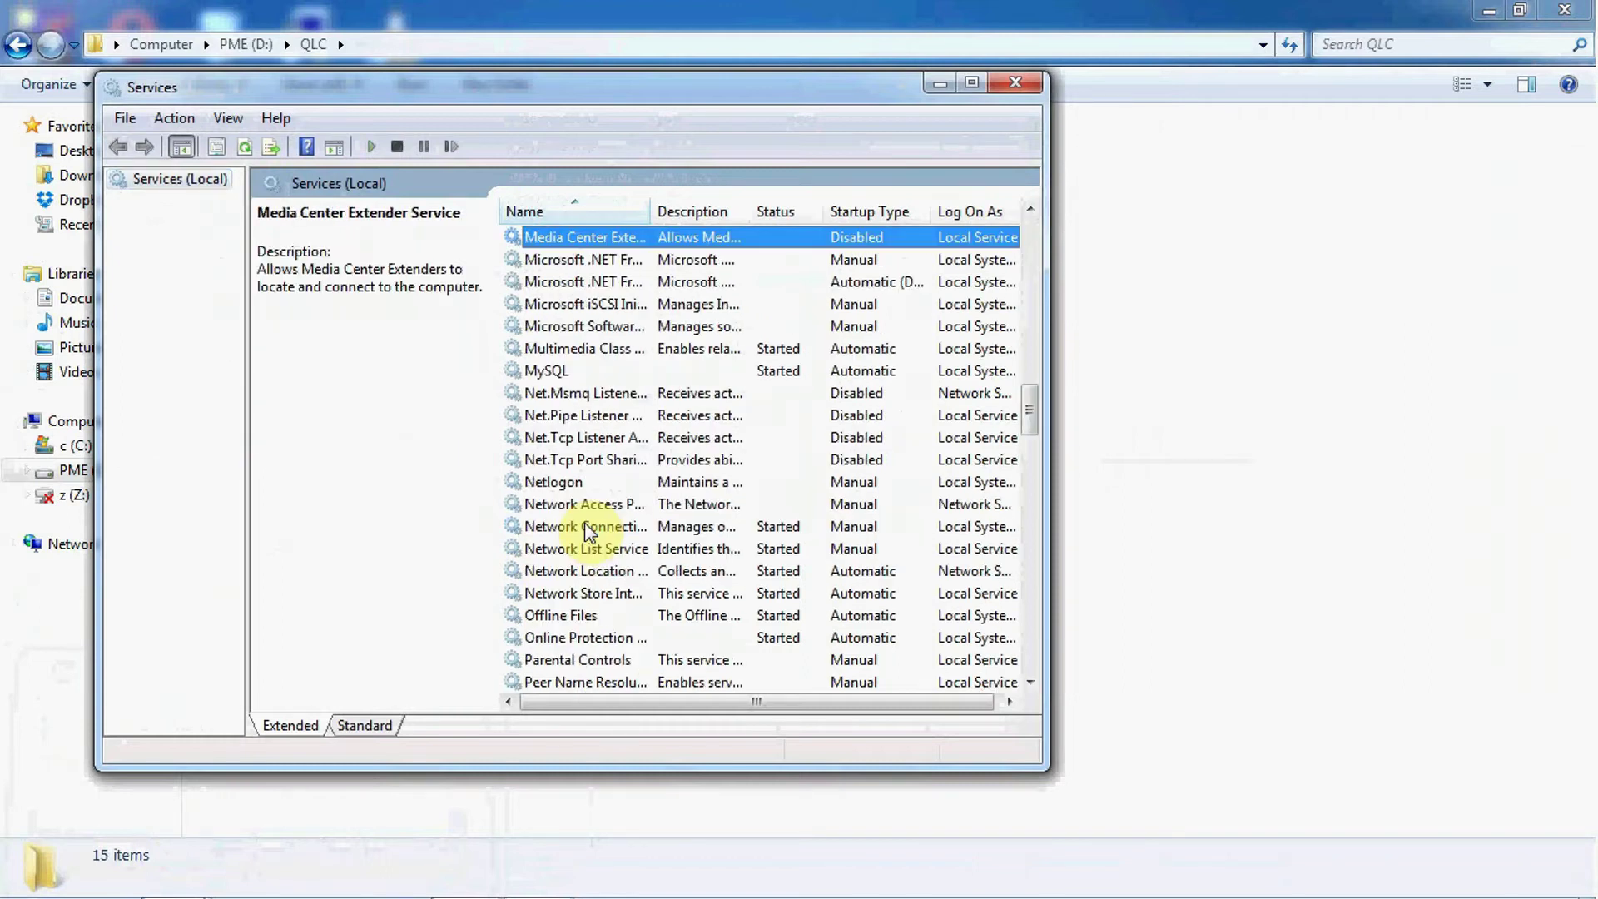
click(553, 369)
right_click(554, 368)
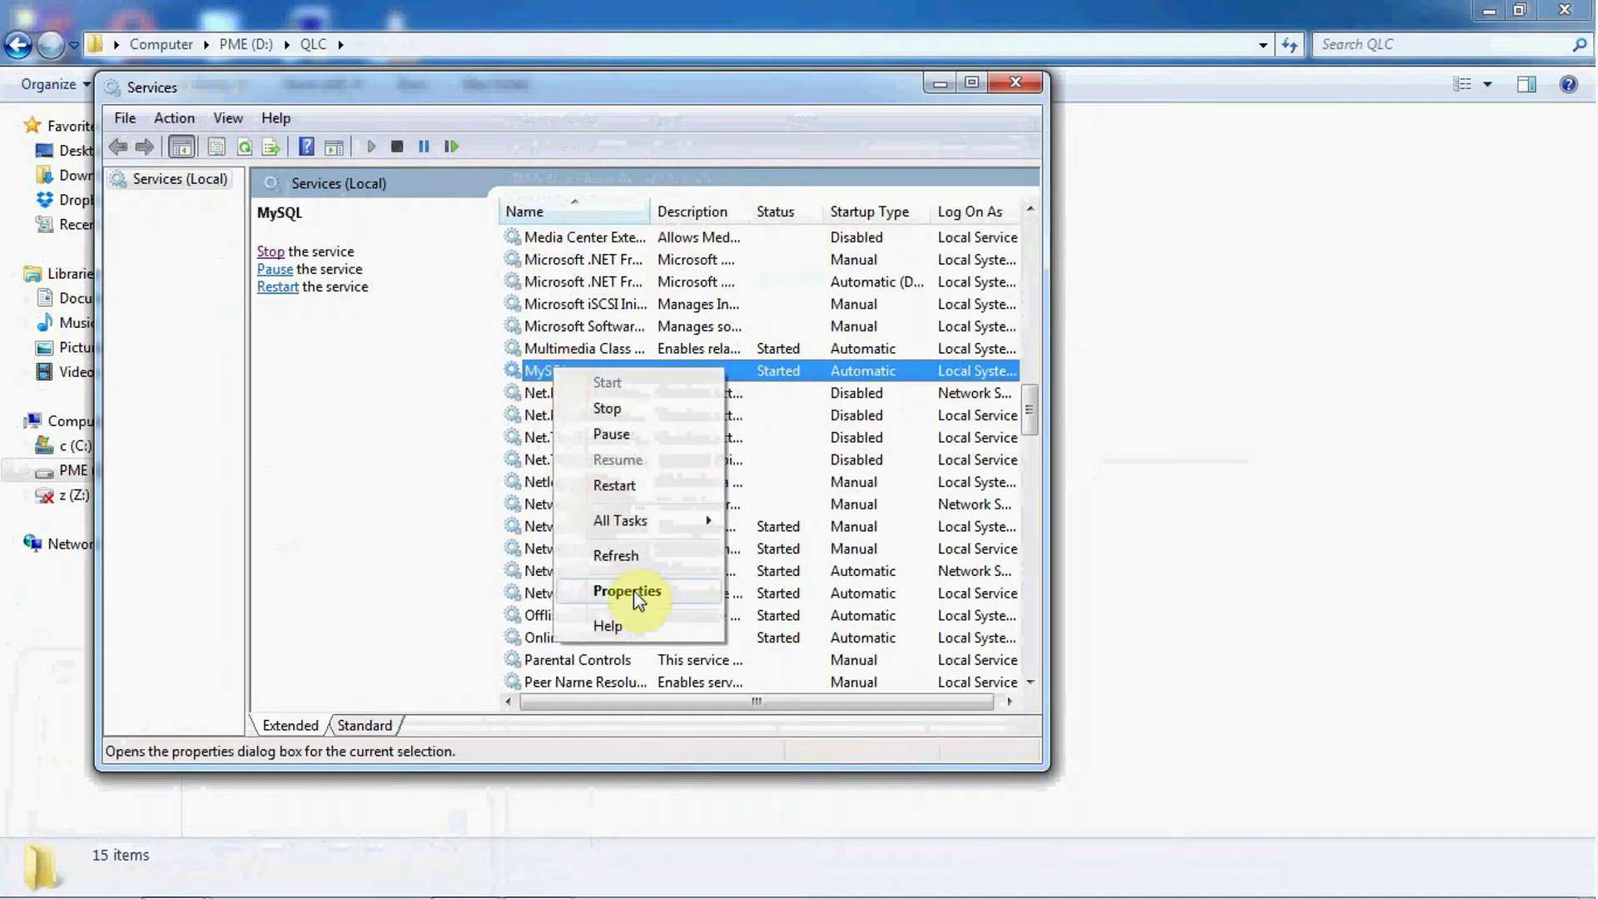
click(628, 591)
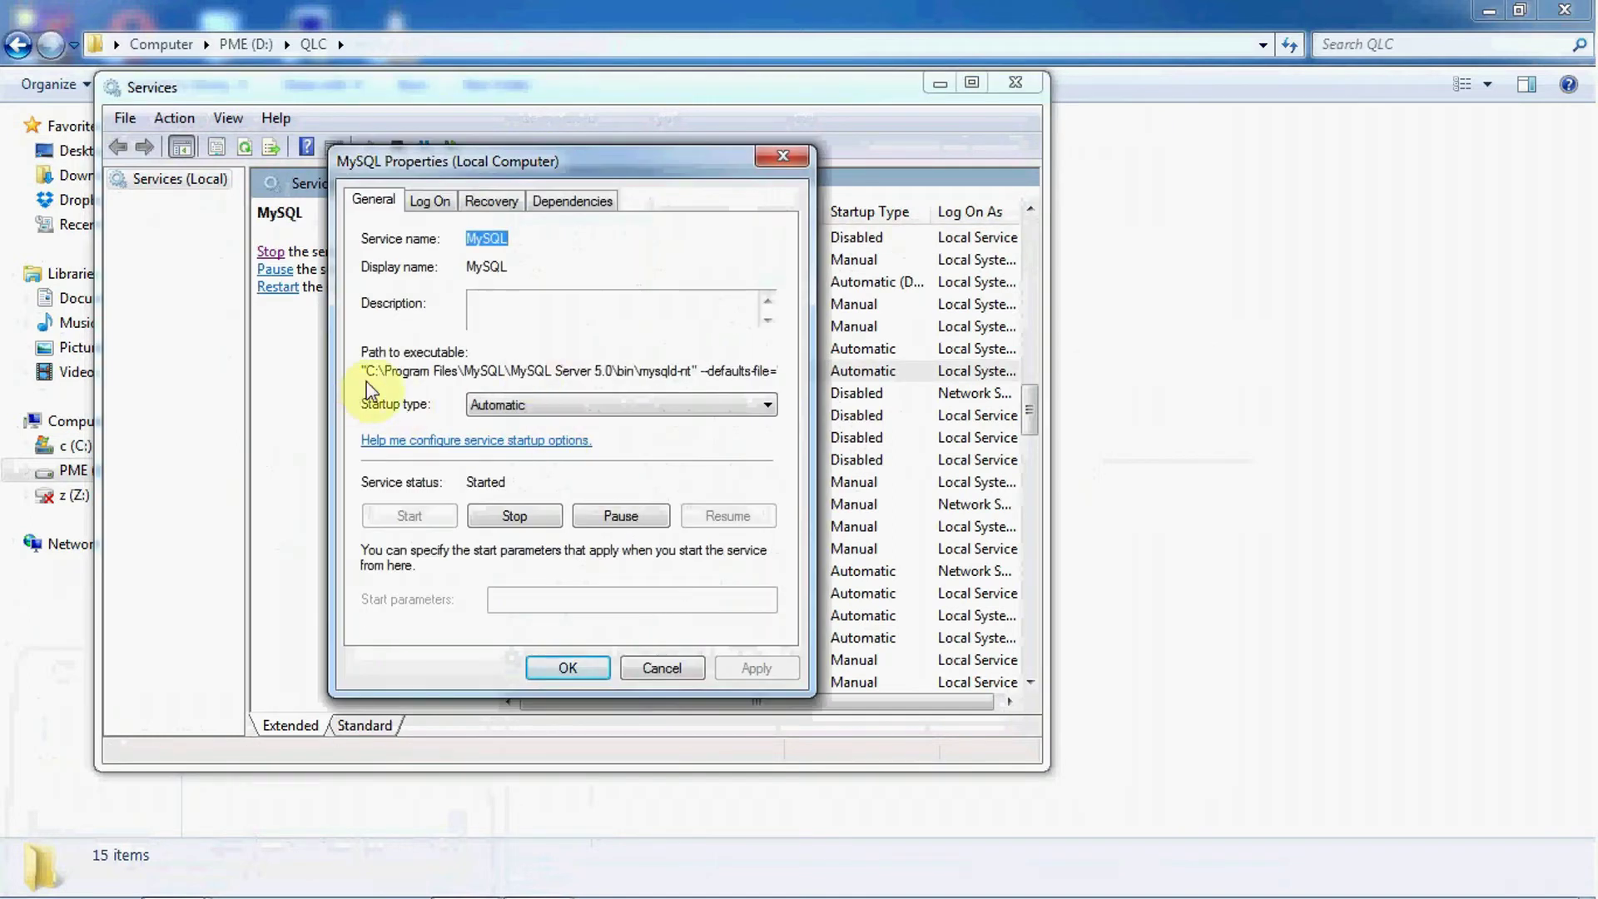
drag(367, 369, 618, 360)
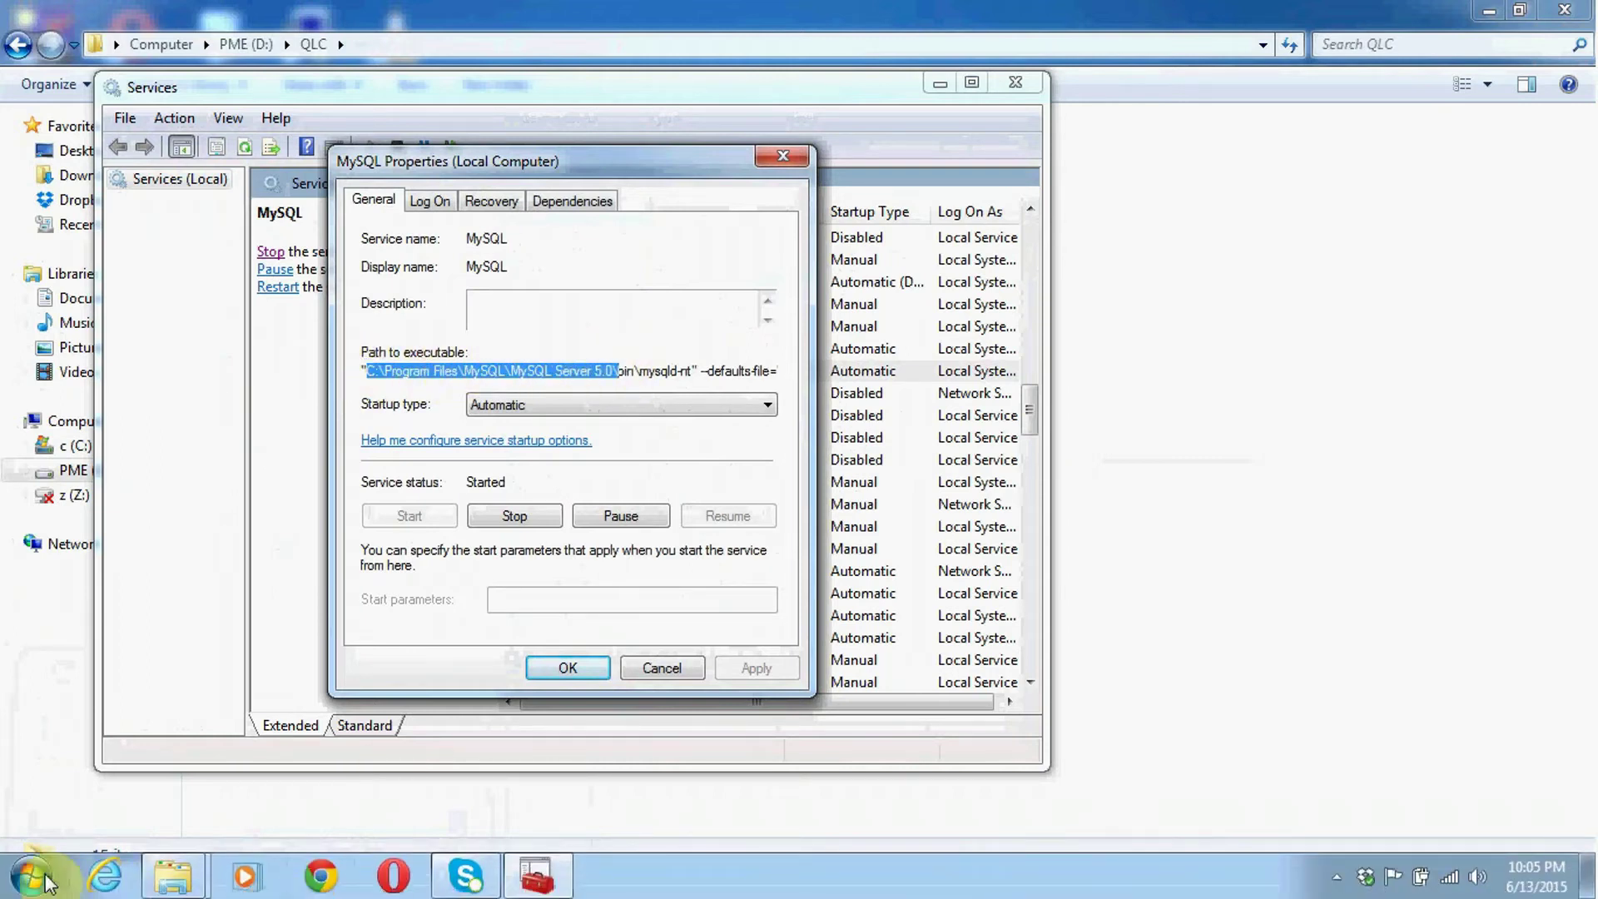
click(30, 875)
Step: Open C:\Program Files\MySQL\MySQL Server 5.0\ in Explorer through the Run dialog
text(run)
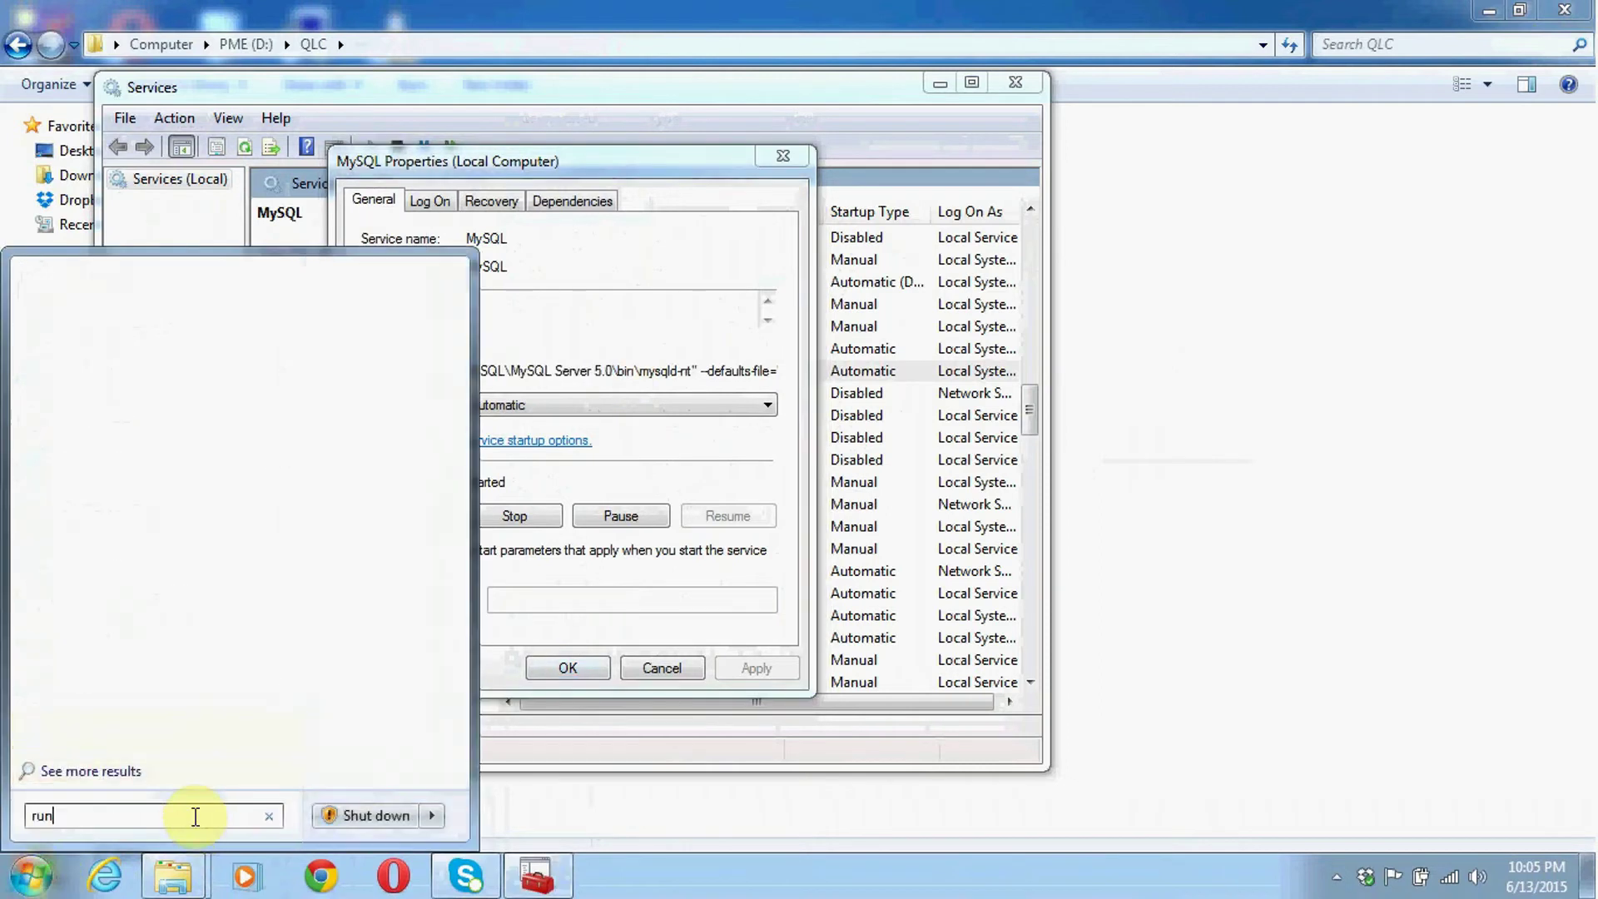
key(Return)
text(C:\Program Files\MySQL\MySQL Server 5.0\)
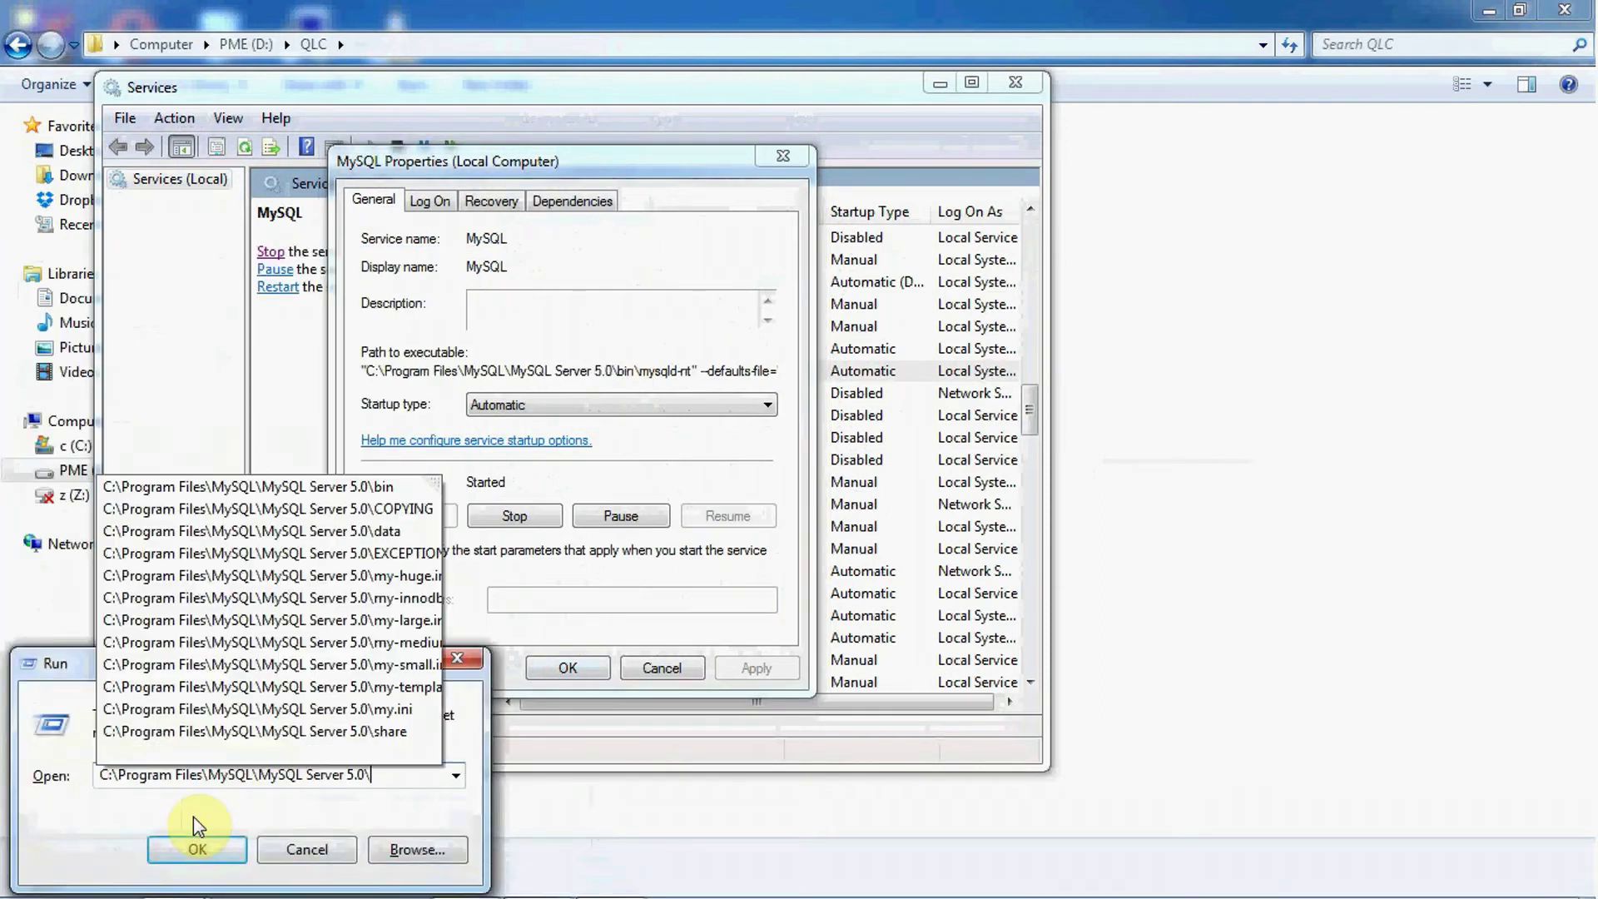
click(195, 839)
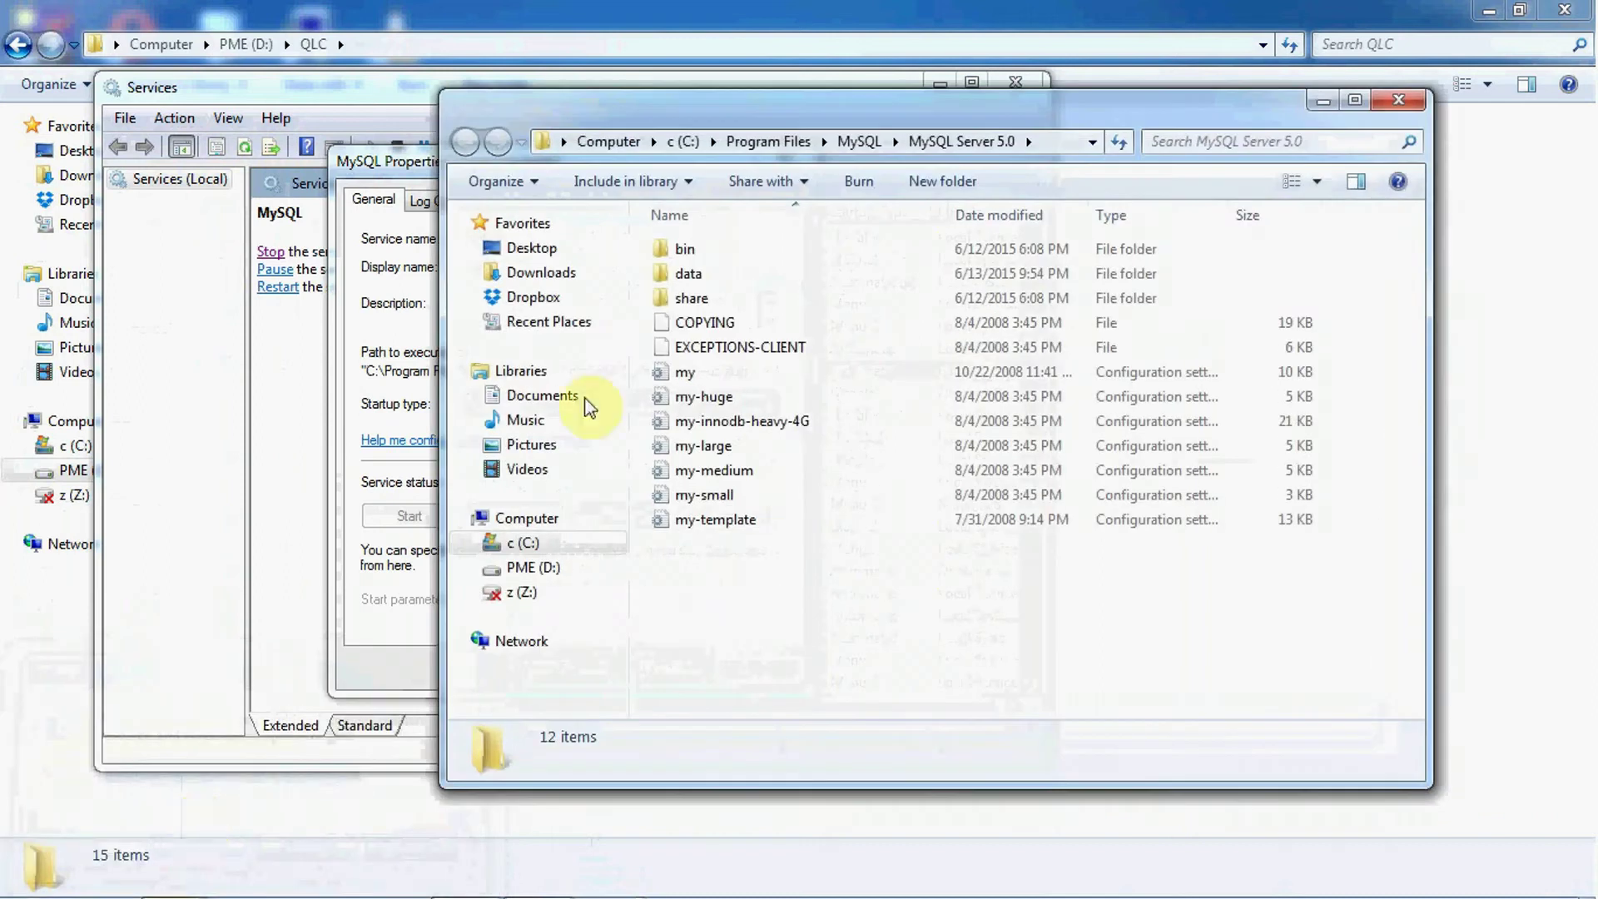
Step: Open the data folder, select maildb, and cancel the MySQL Properties dialog
click(696, 298)
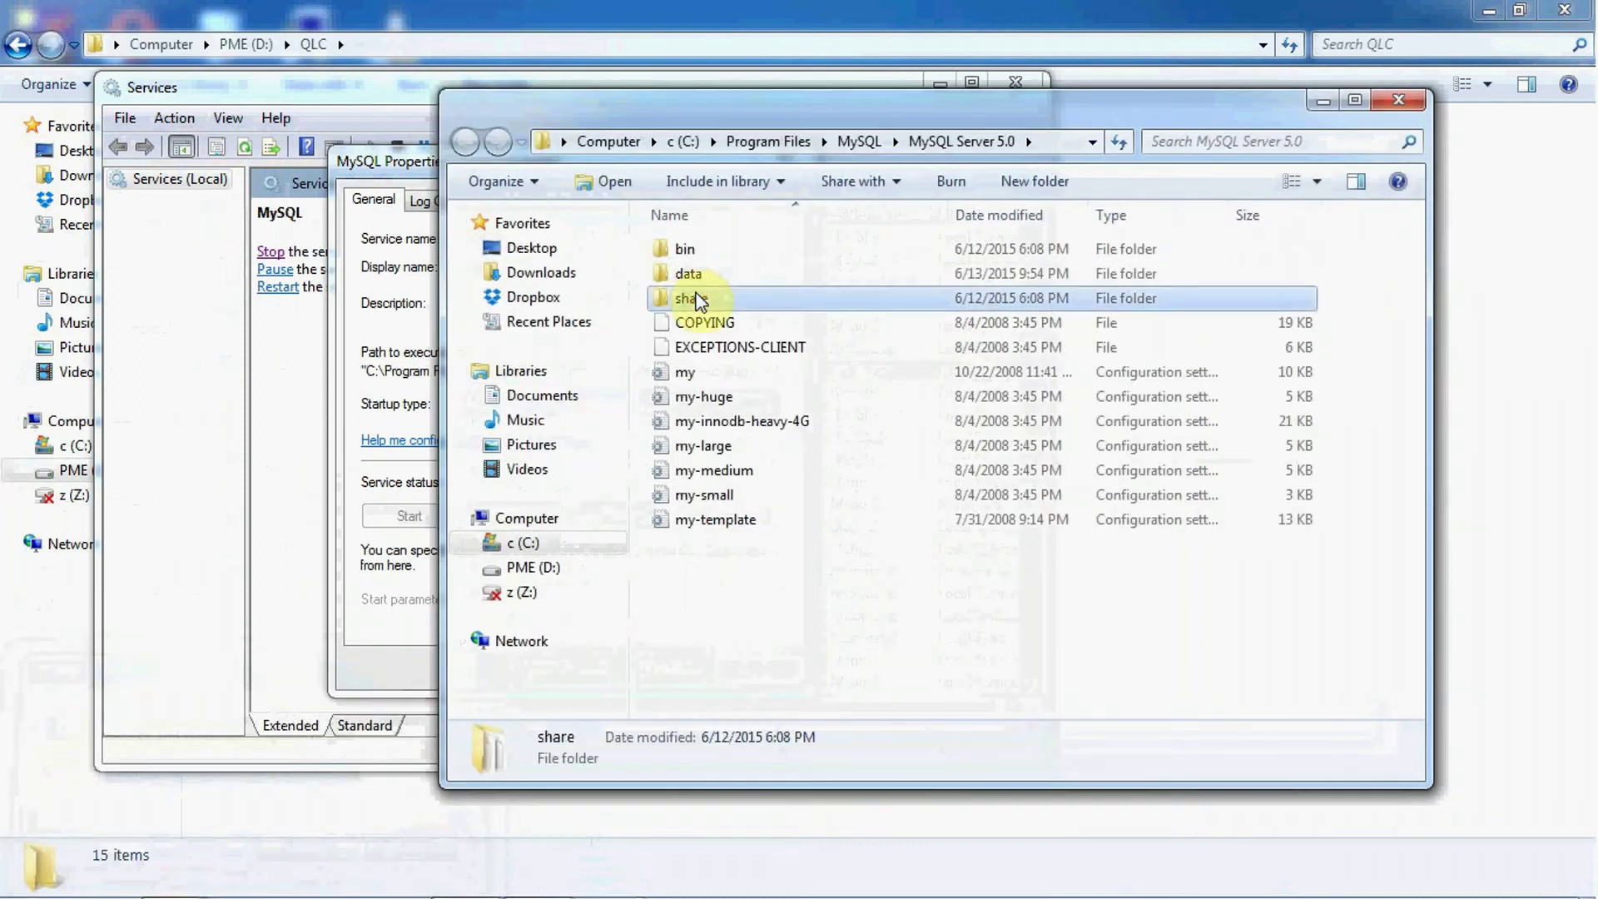
double_click(689, 275)
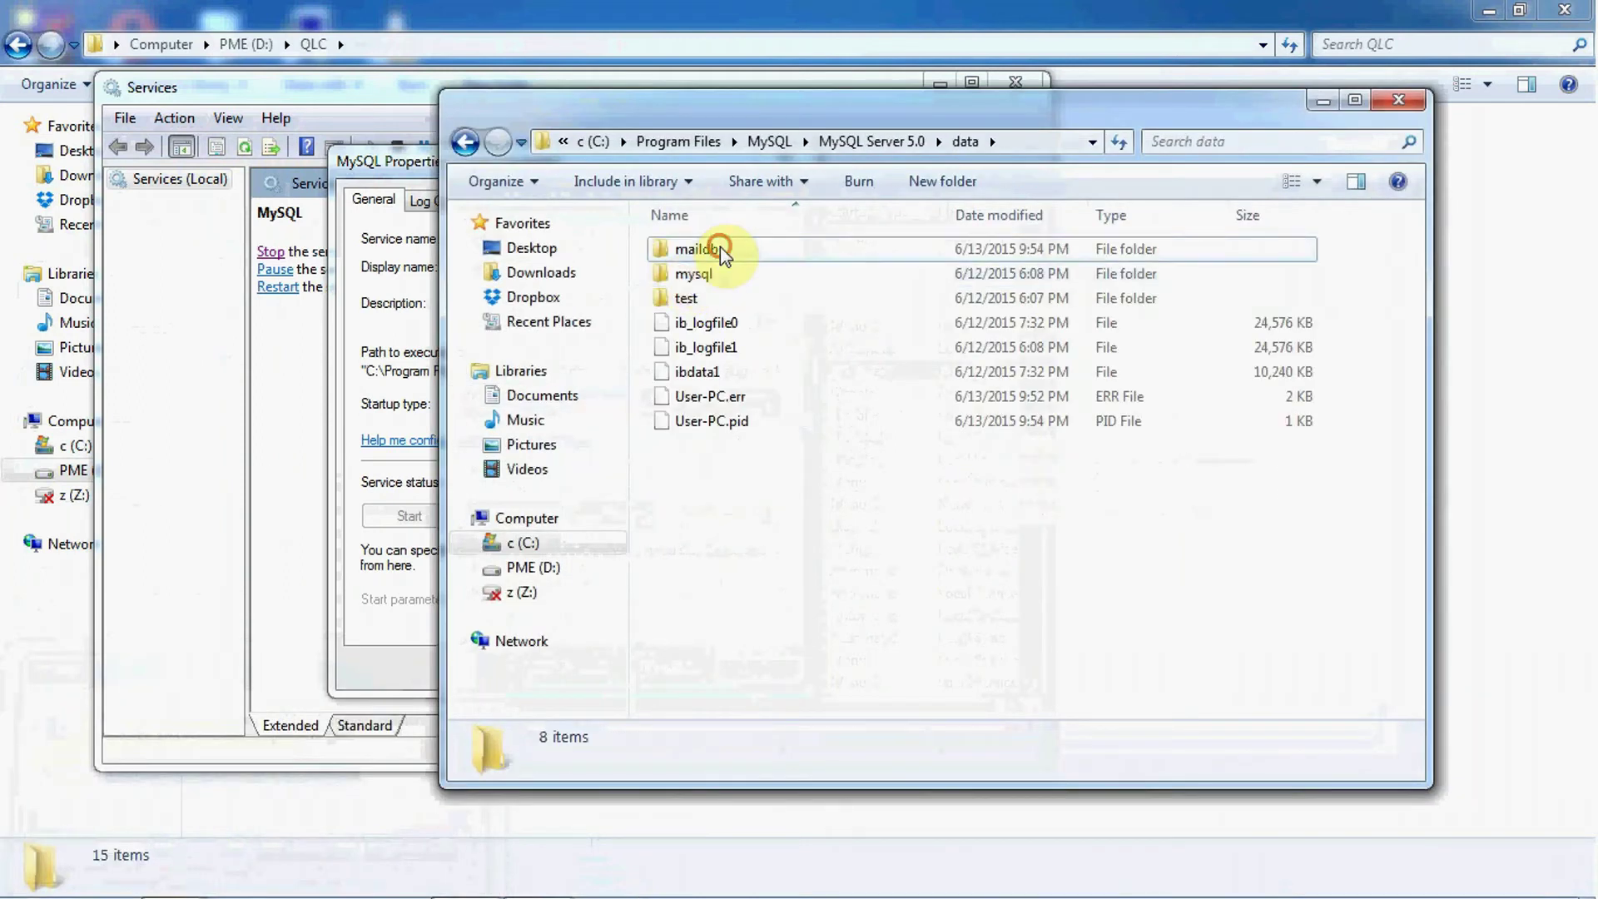
click(720, 248)
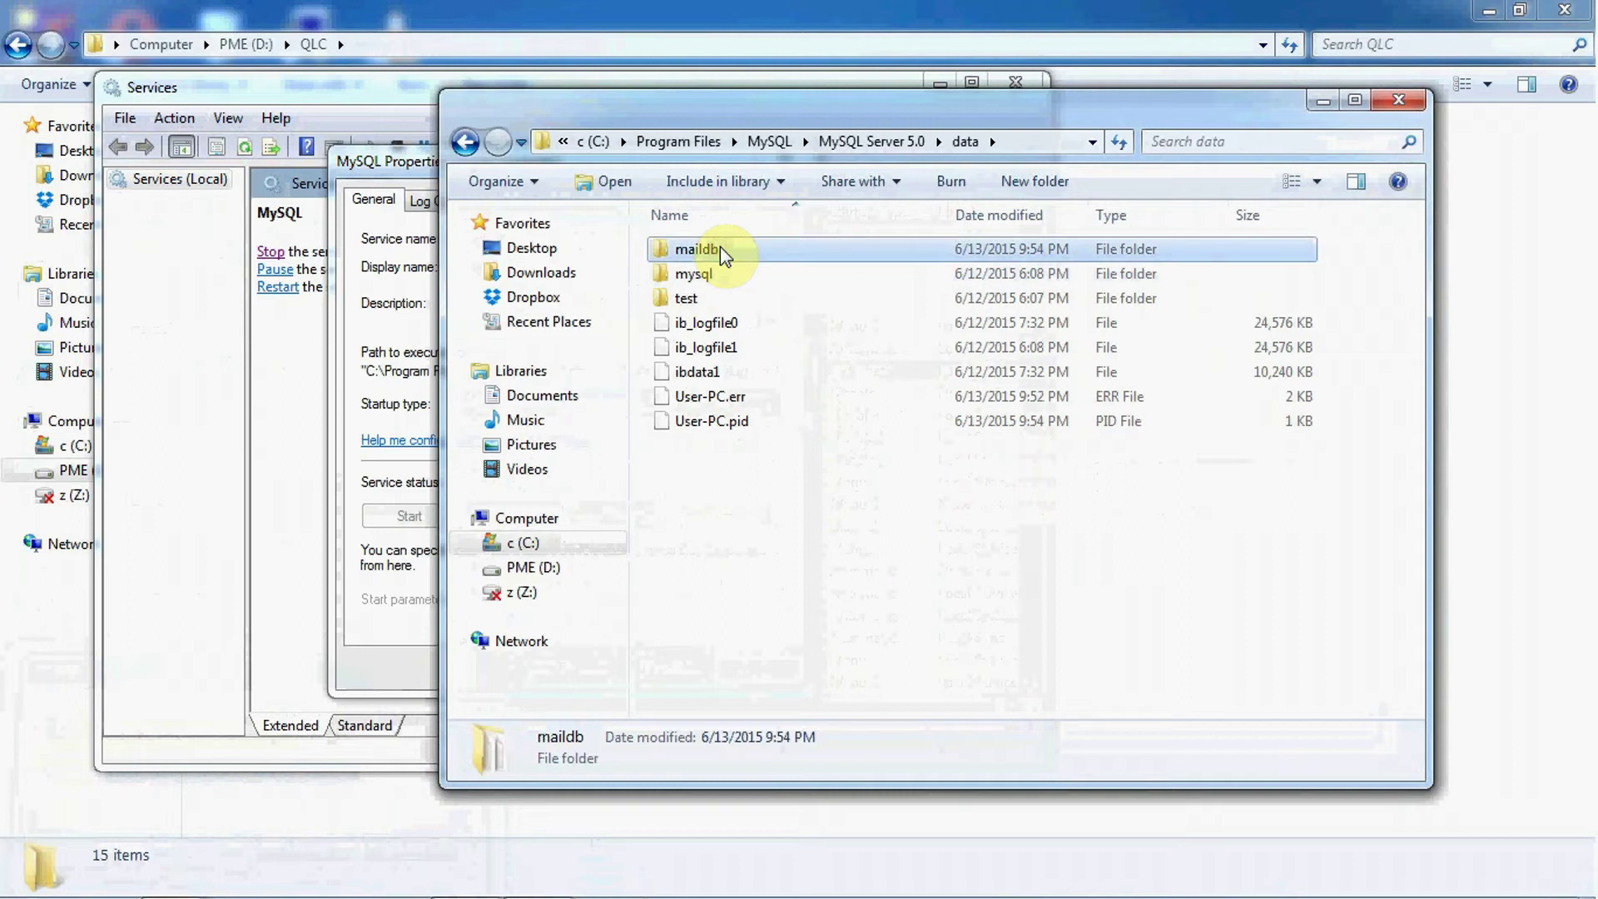
click(372, 664)
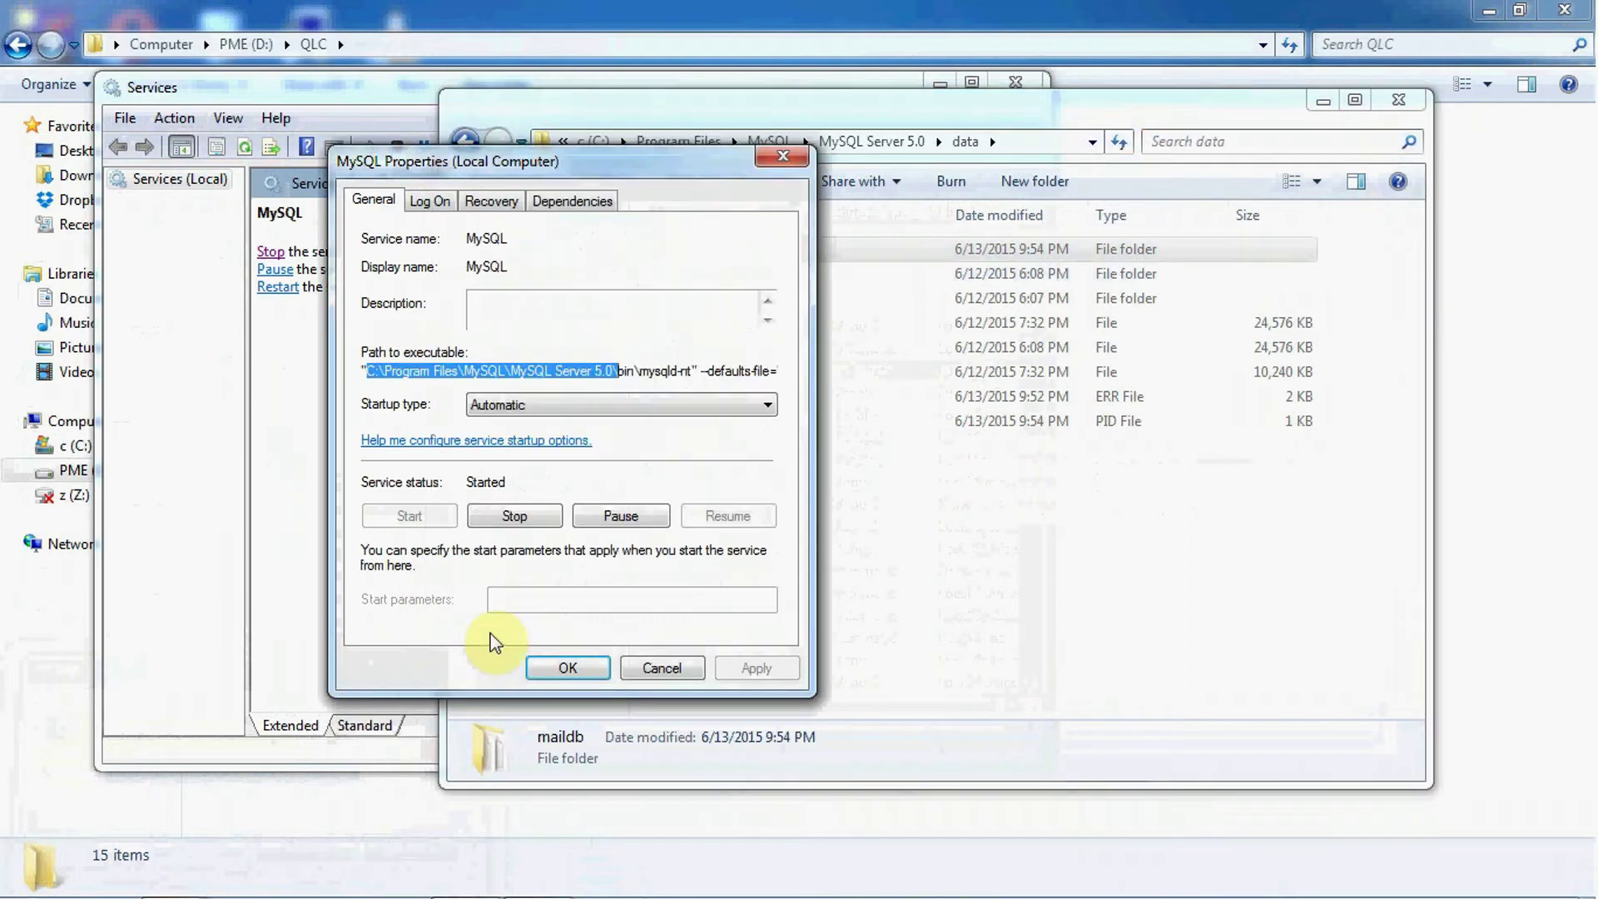
click(650, 666)
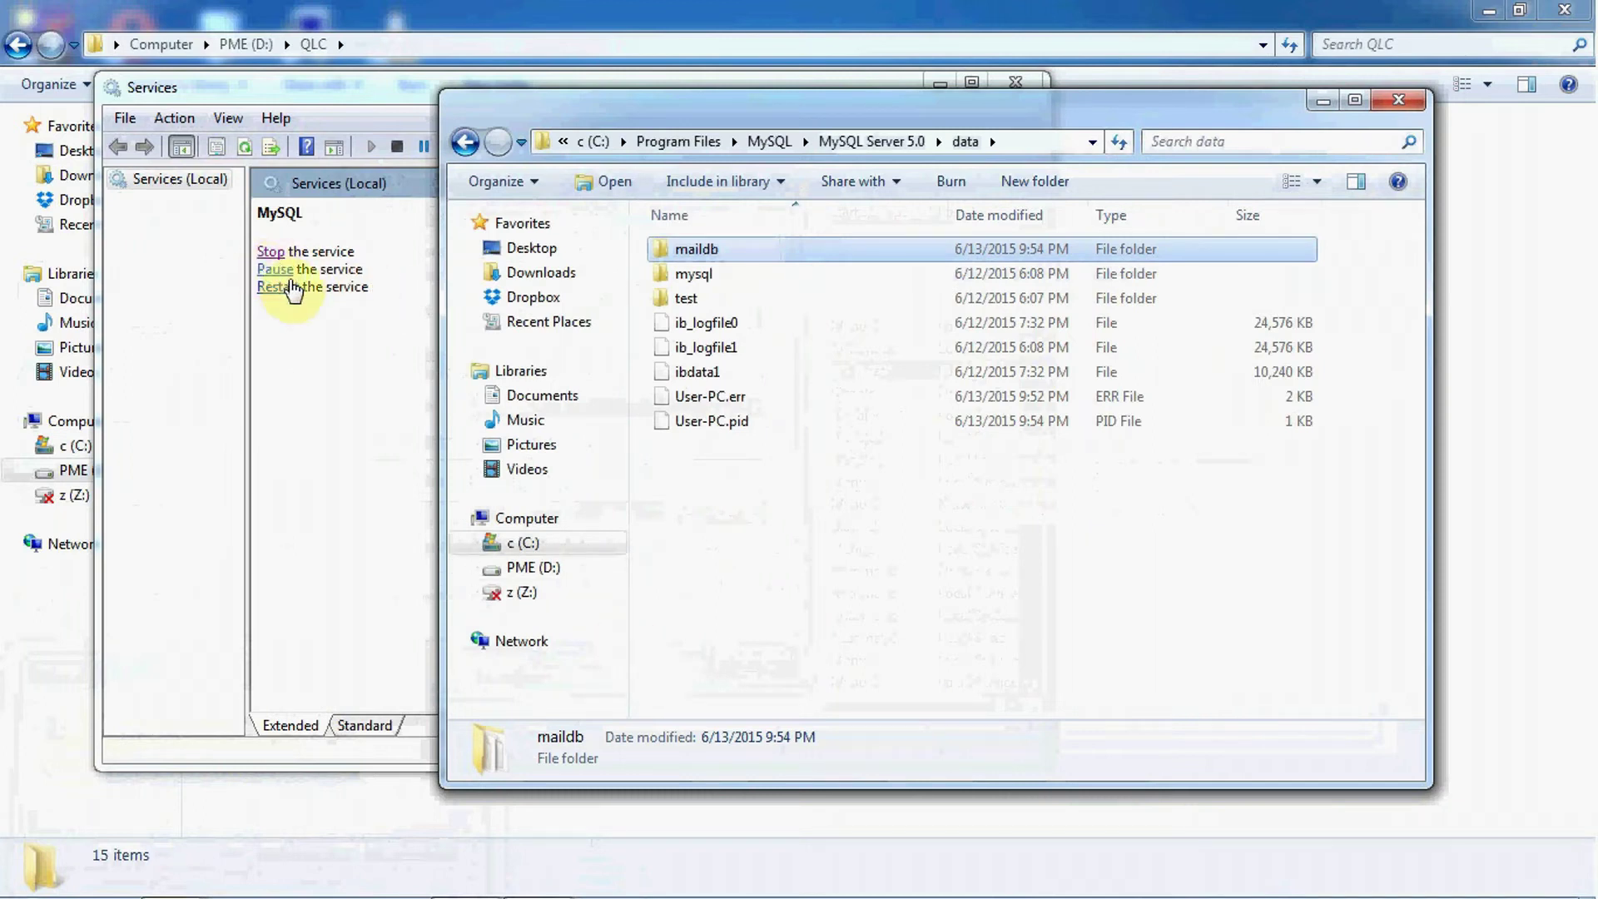
Step: Stop the MySQL service in Services
click(387, 98)
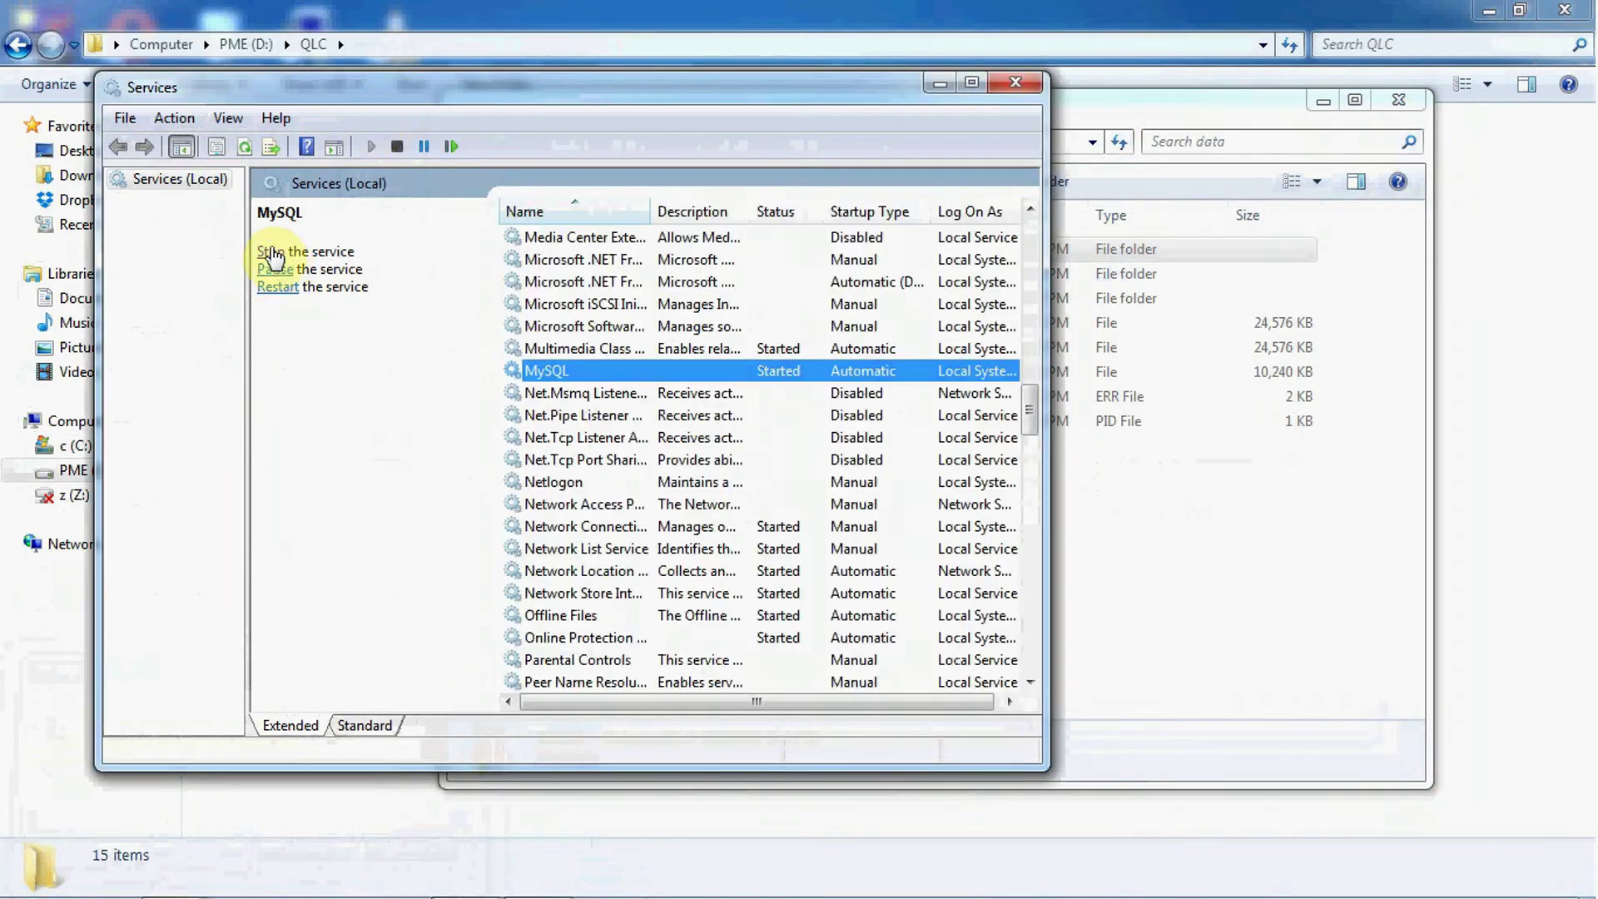
click(271, 252)
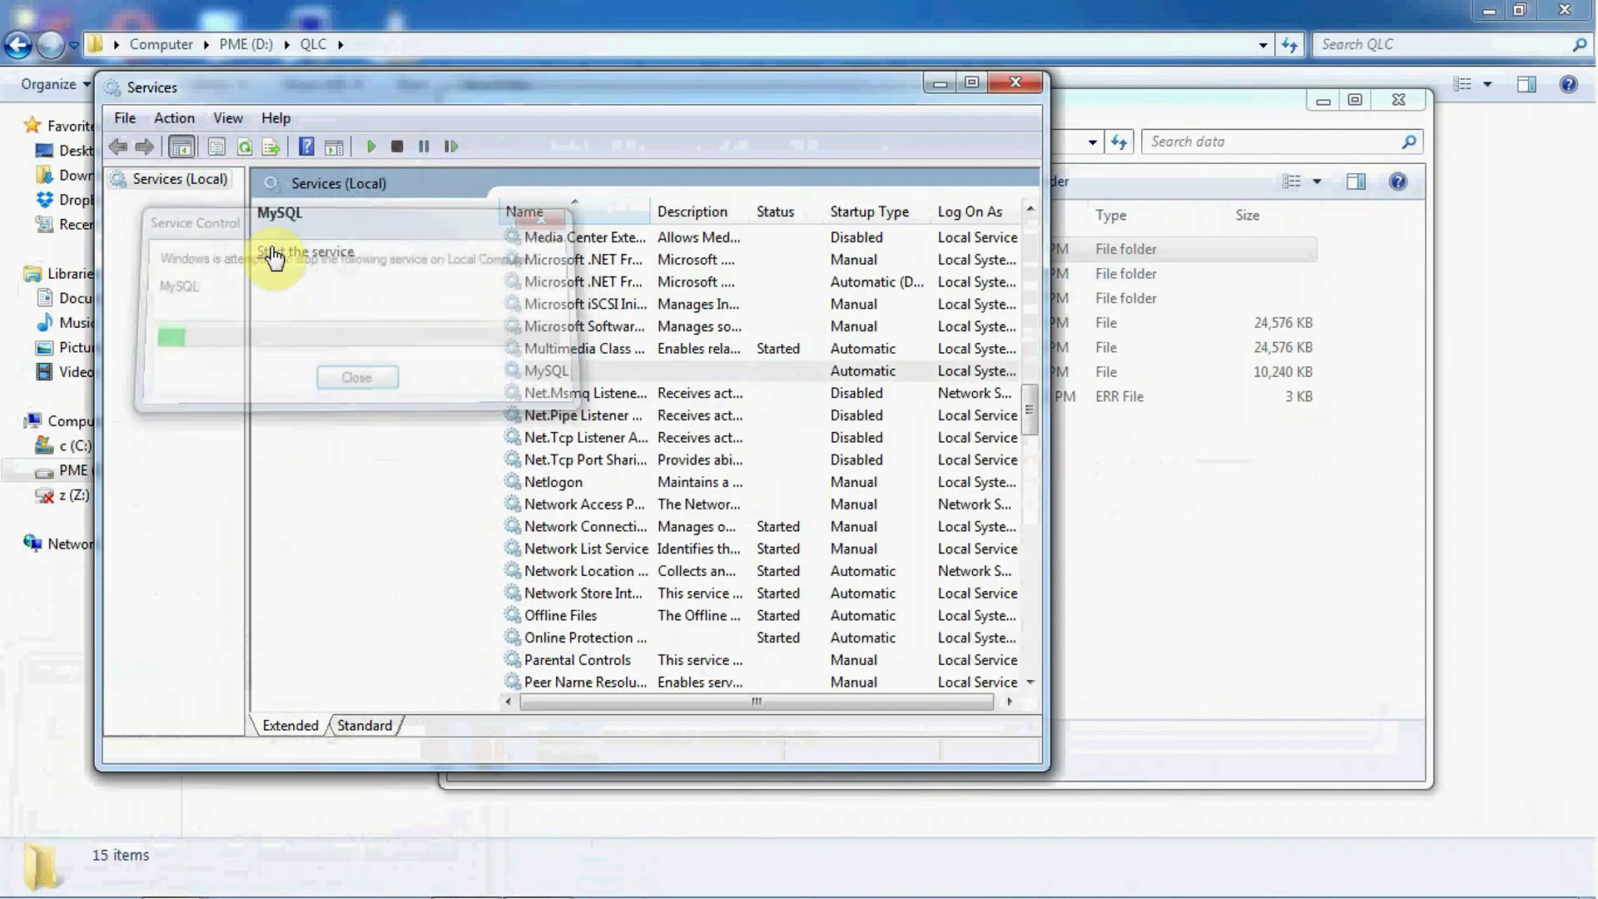
click(940, 83)
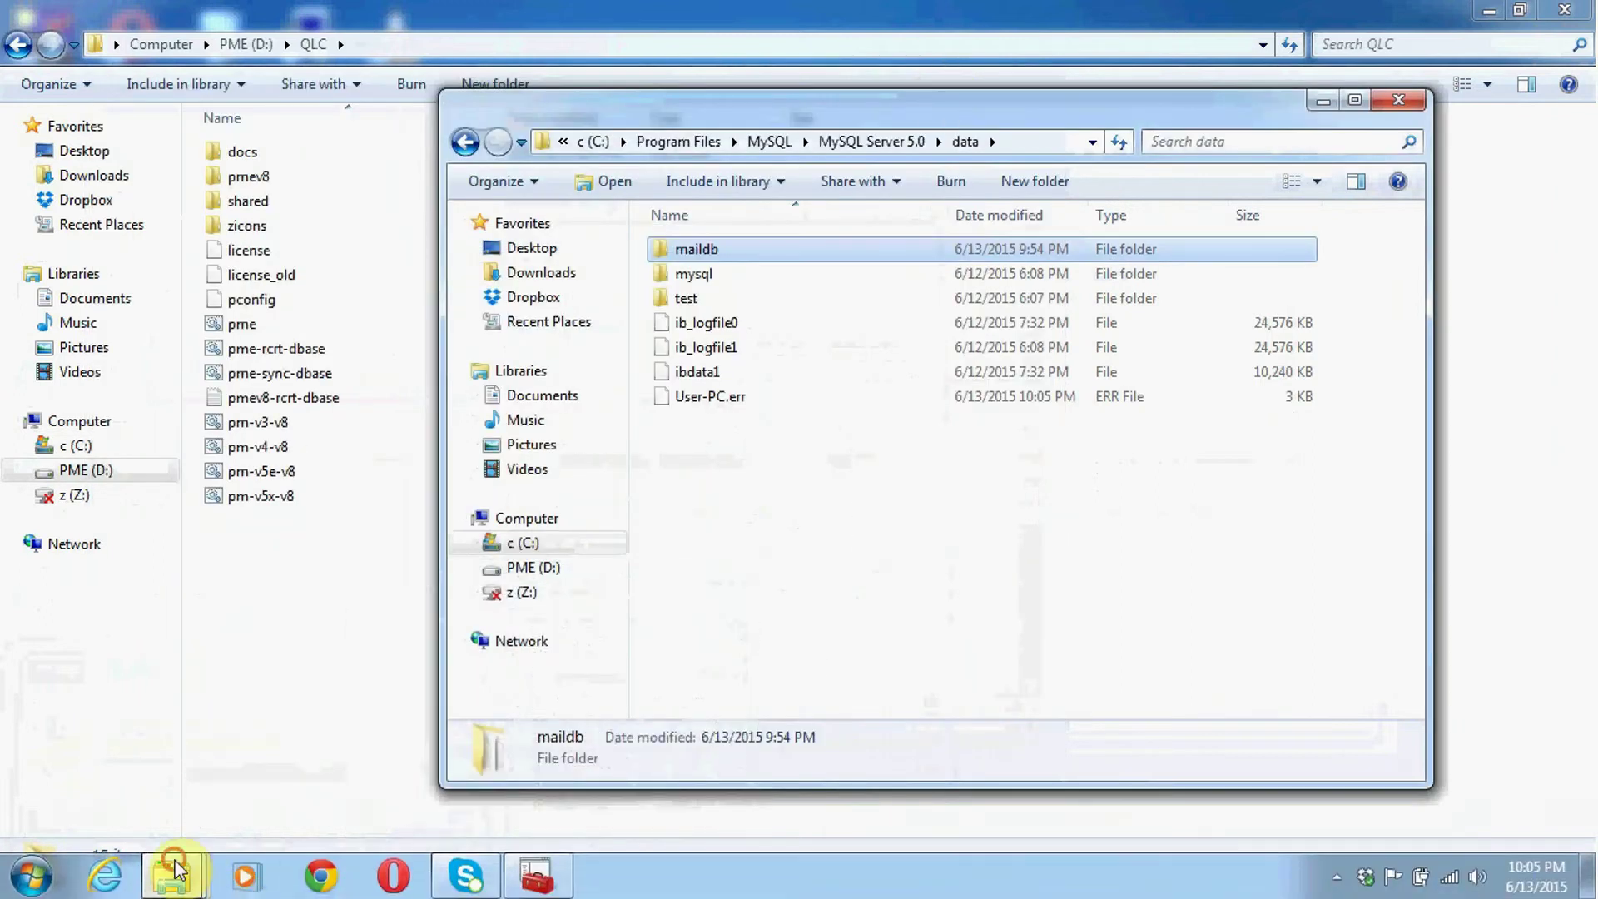
Step: Copy the maildb folder from the PostMaster Backup folder
click(173, 874)
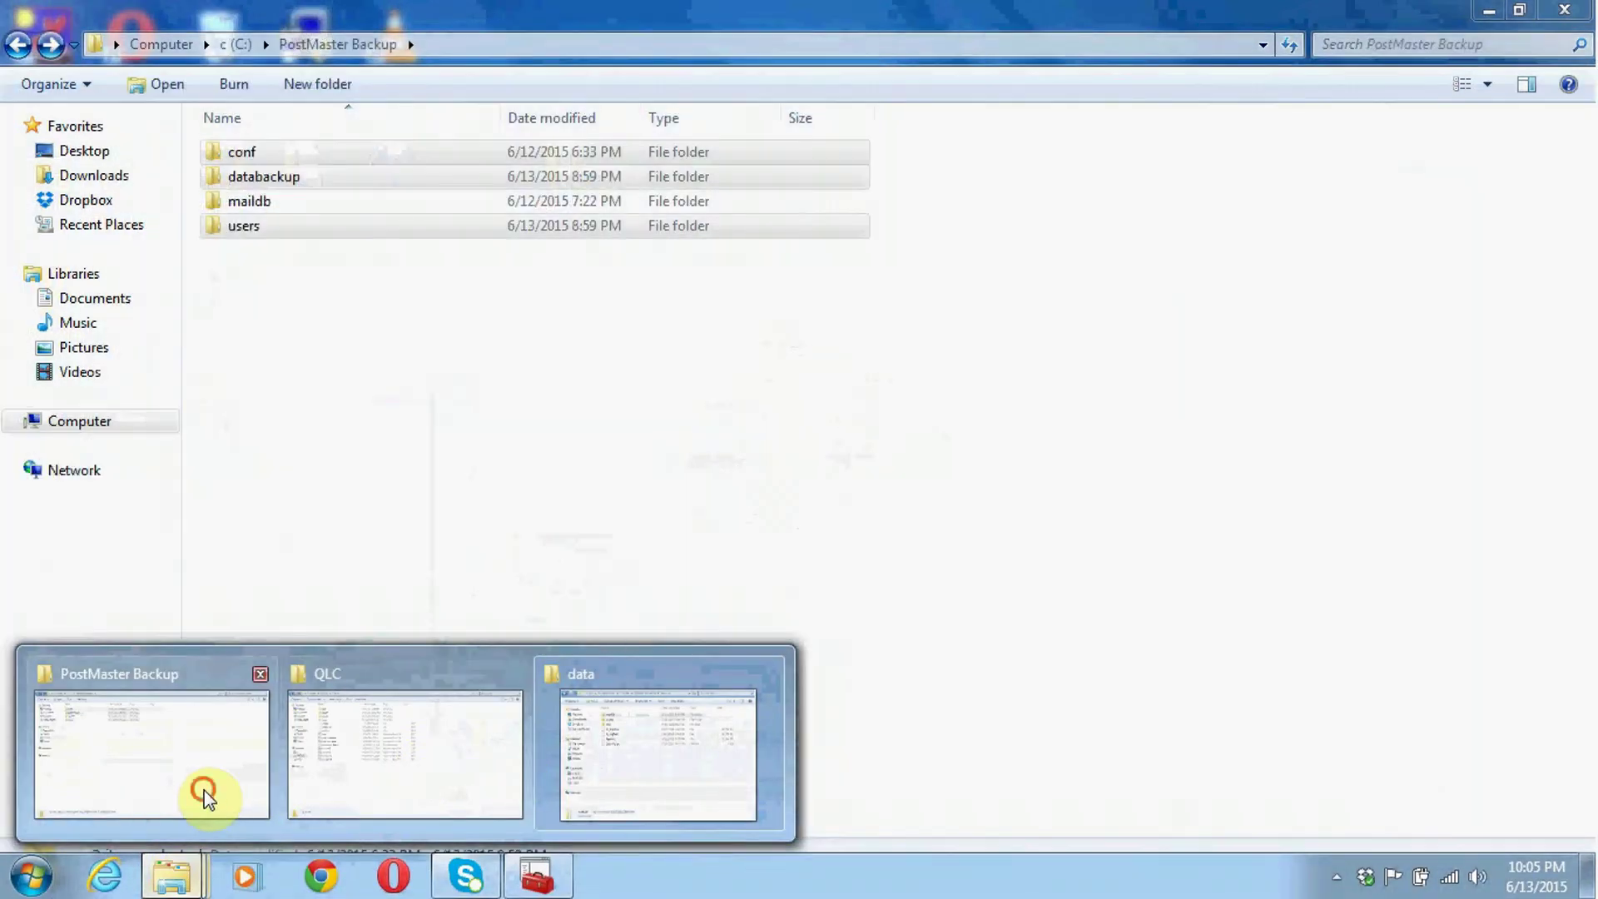
click(207, 799)
right_click(252, 202)
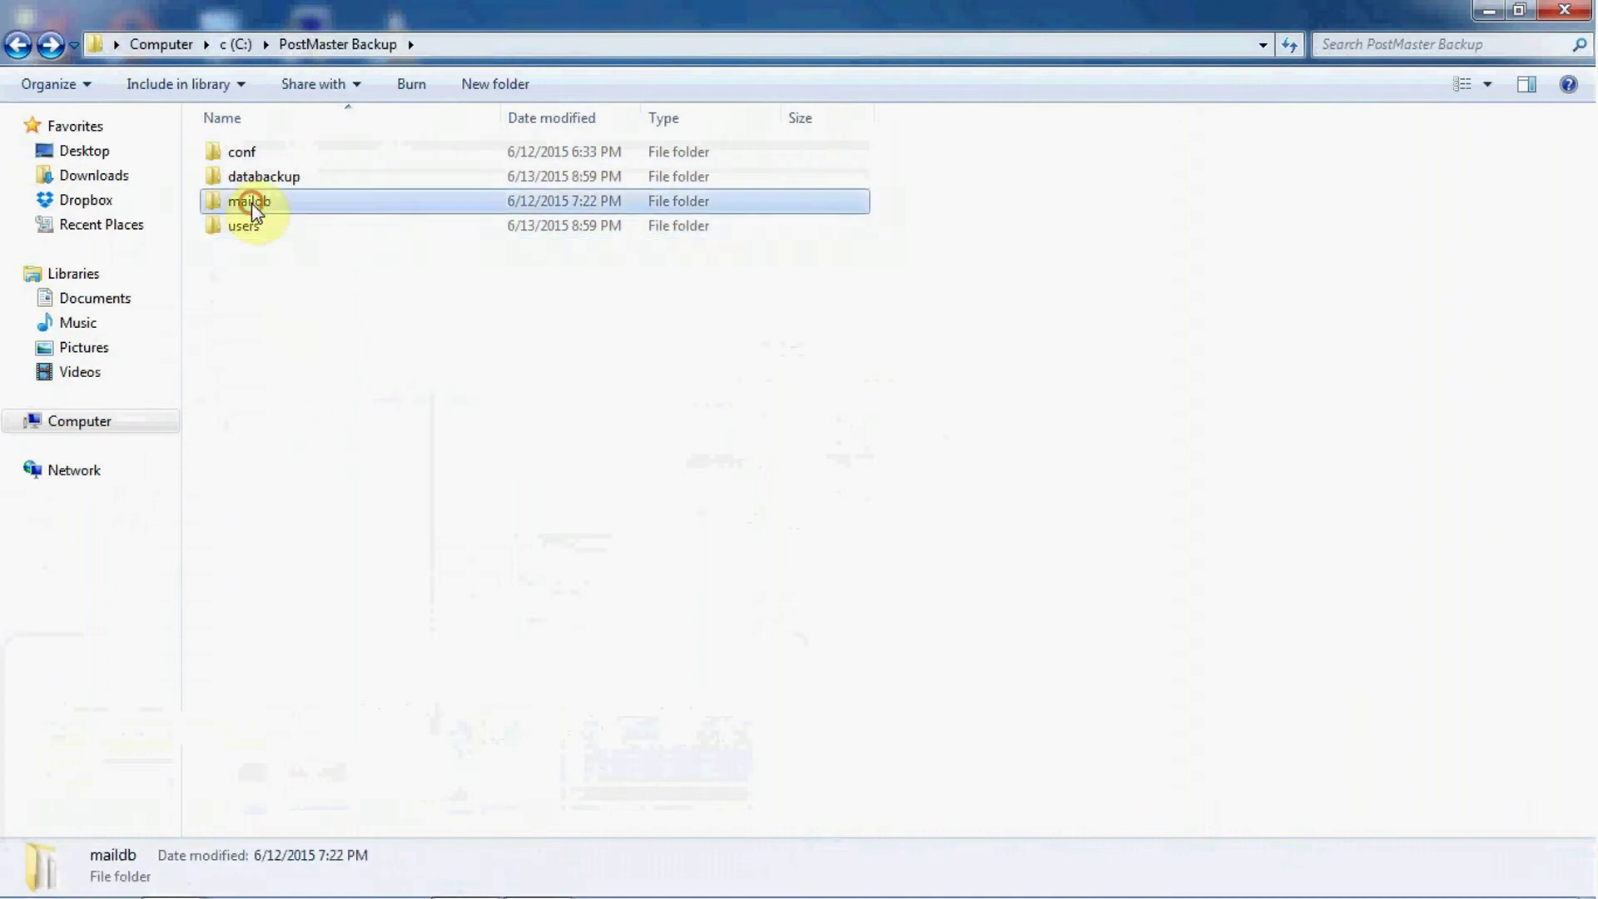
click(323, 537)
Step: Rename the existing maildb in the MySQL data folder to maildbold
click(179, 872)
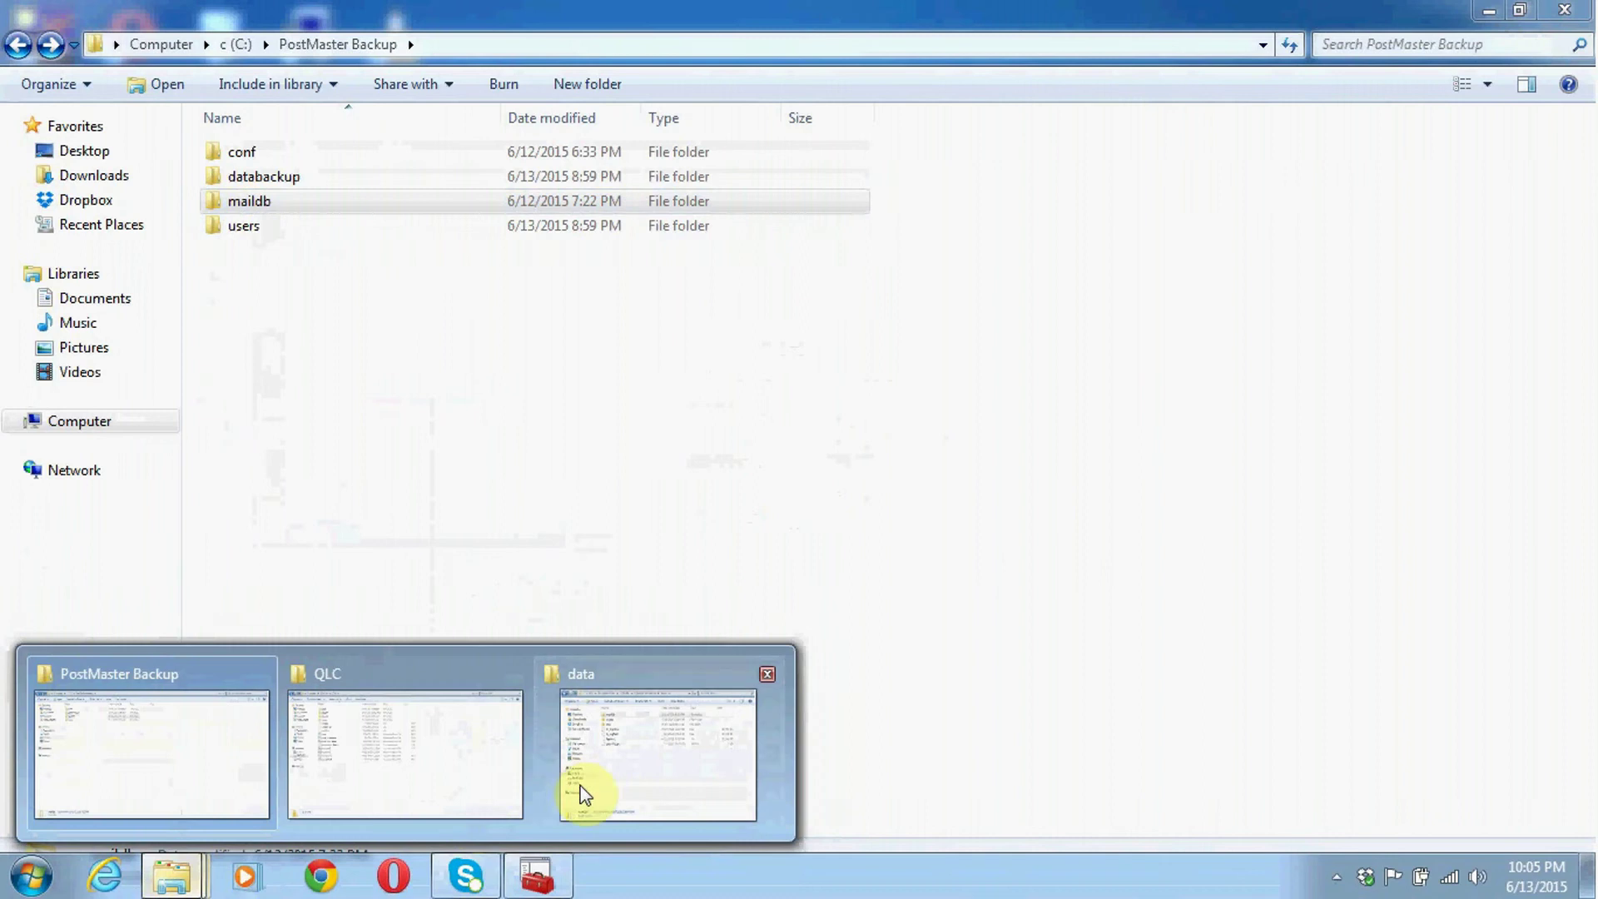
click(648, 806)
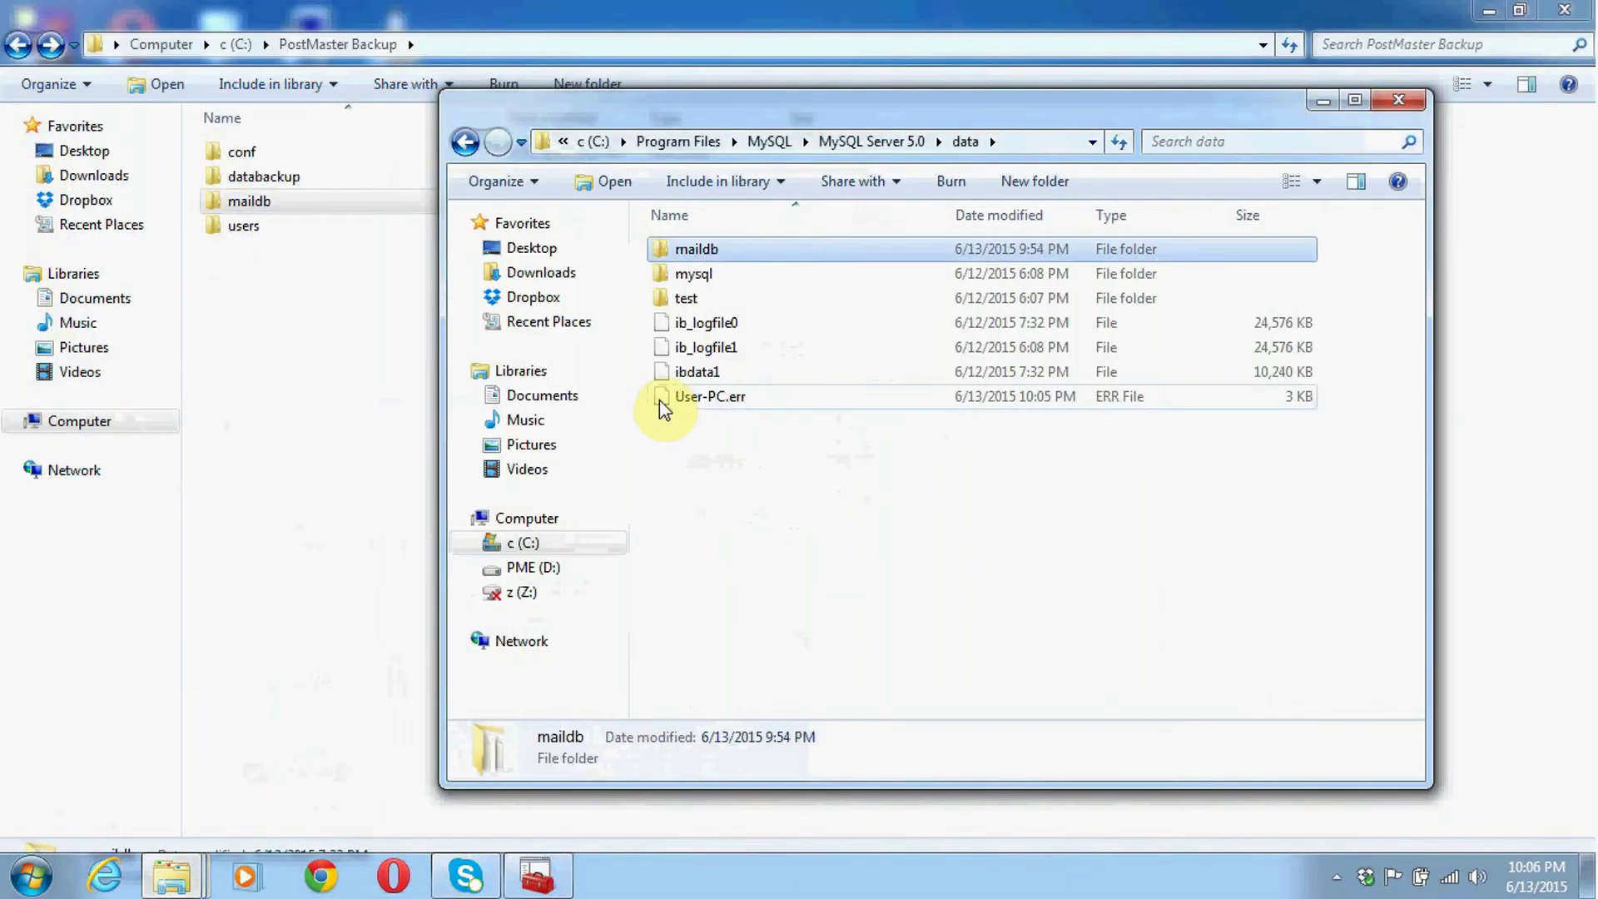
right_click(722, 251)
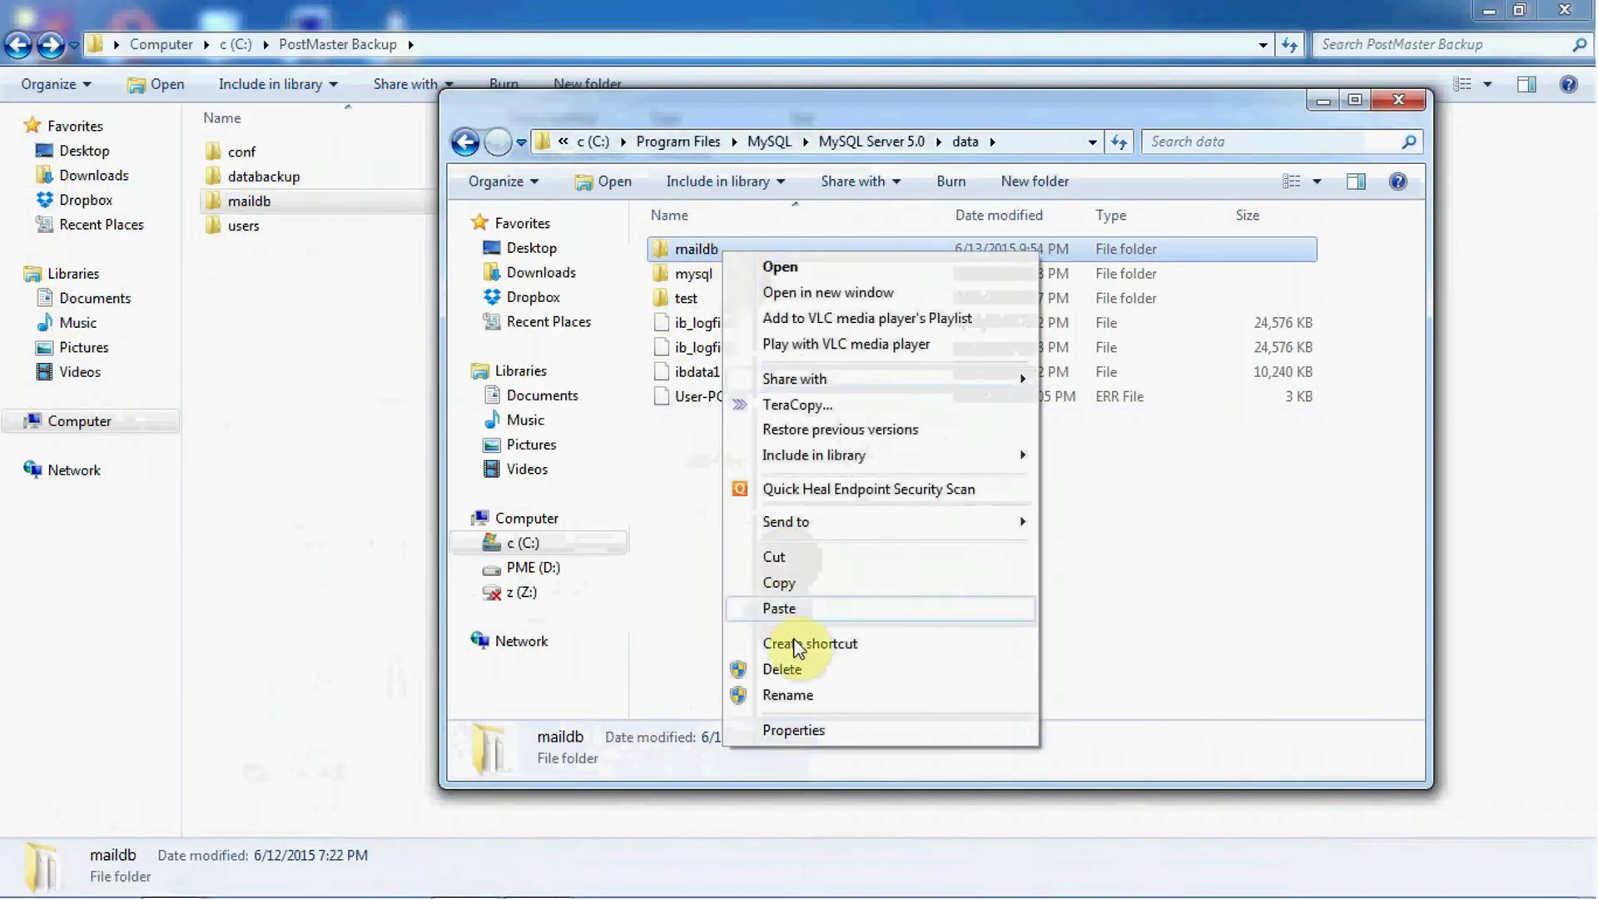
click(816, 696)
key(End)
text(old)
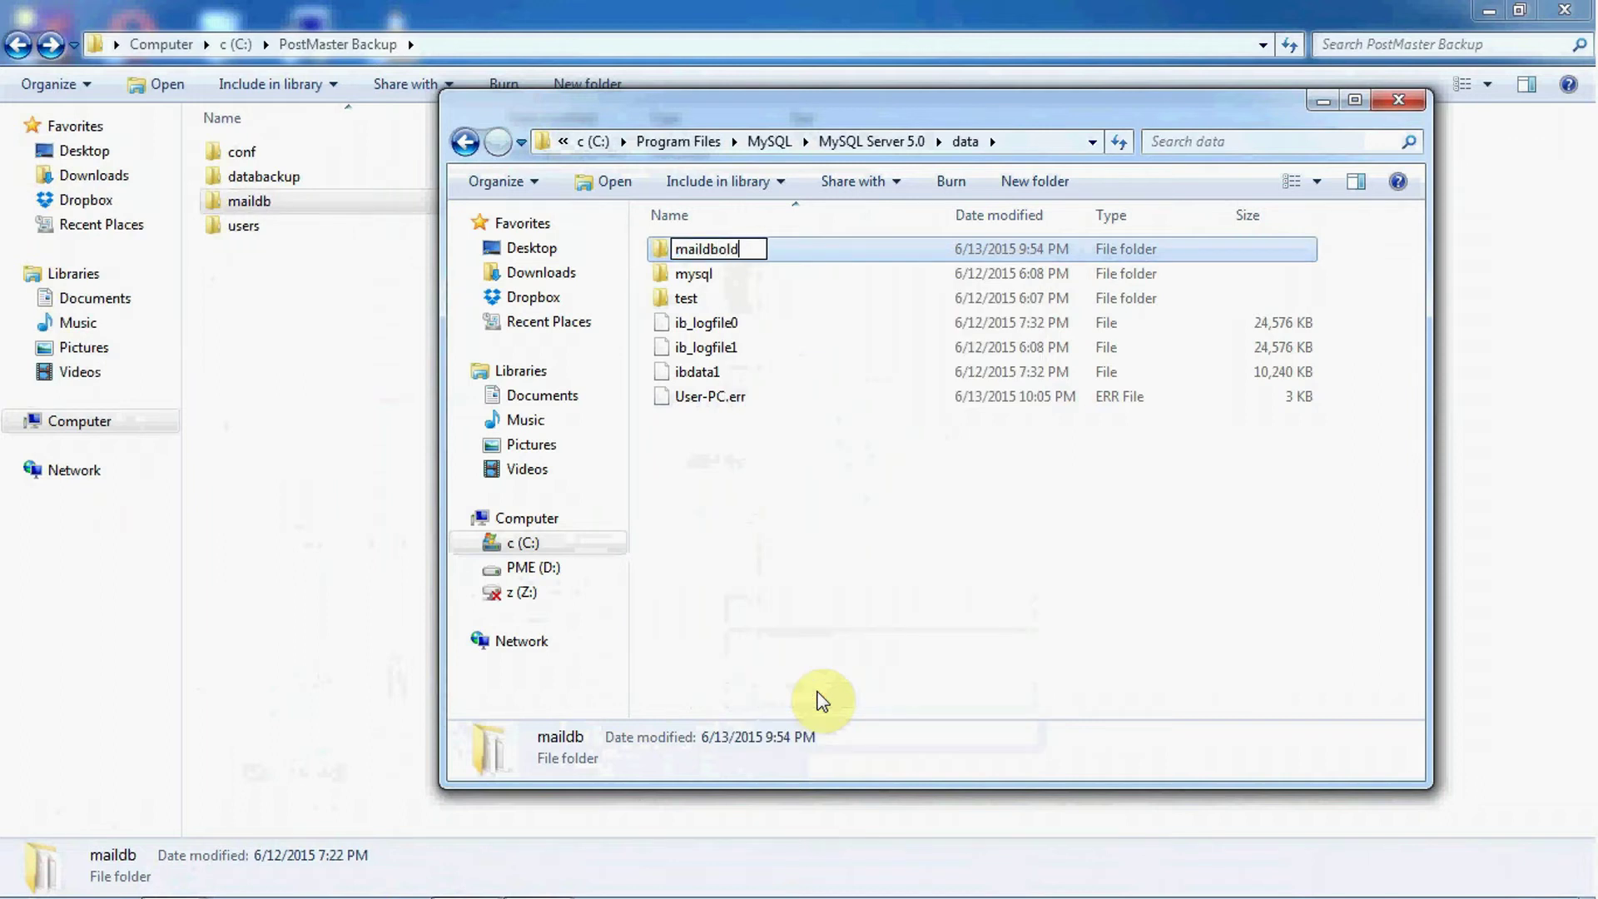
Step: Paste the backup maildb folder into the MySQL data folder
right_click(819, 697)
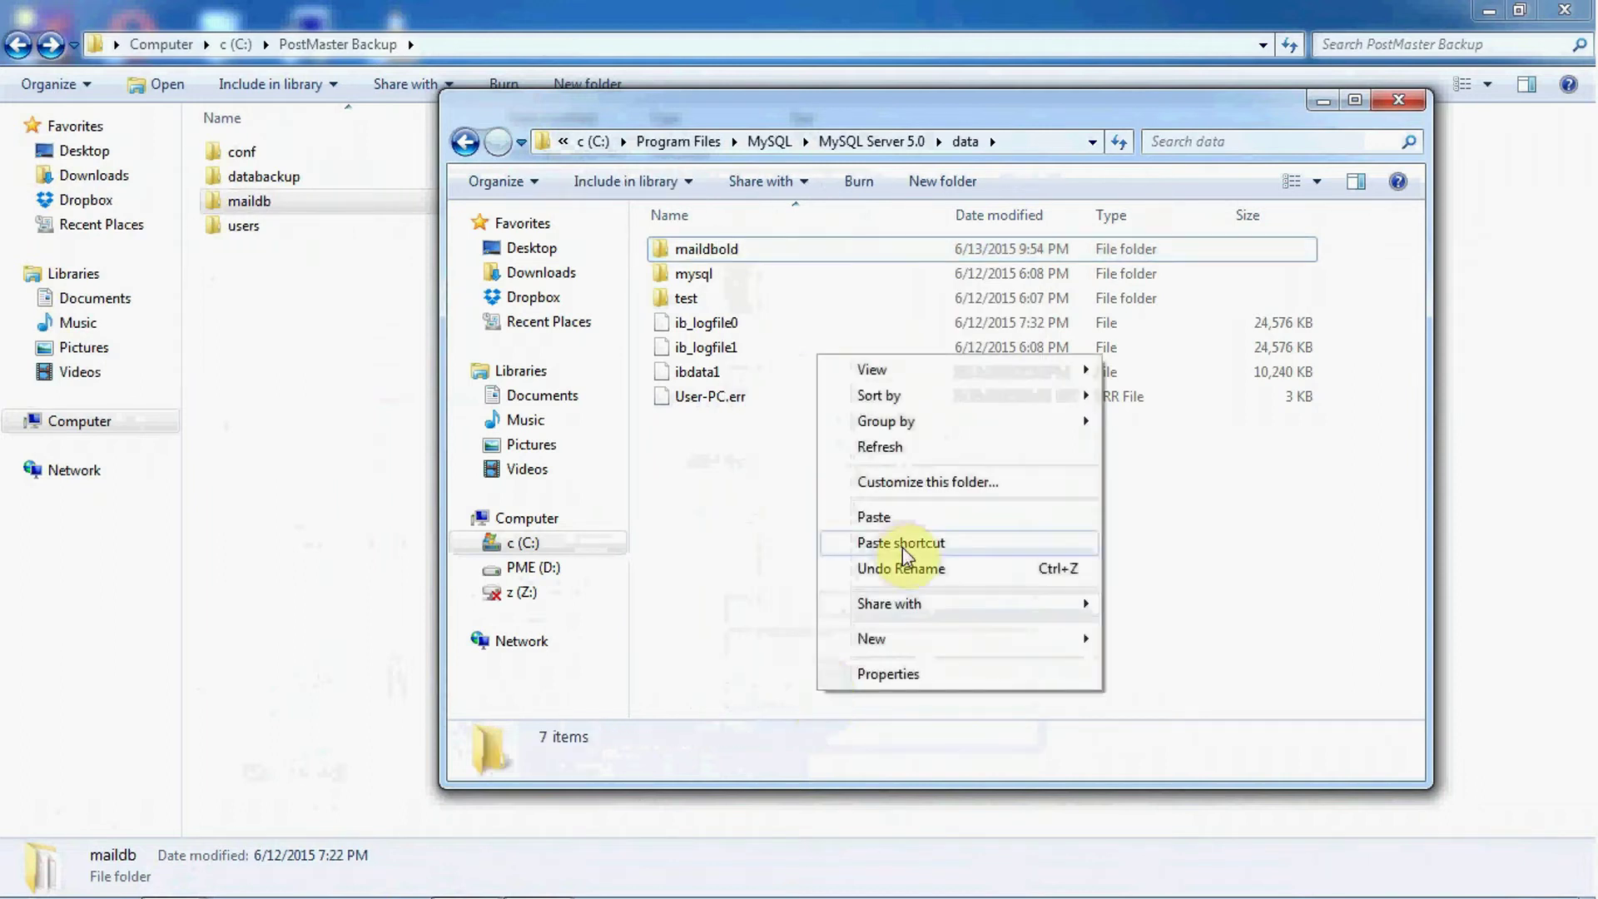
click(886, 522)
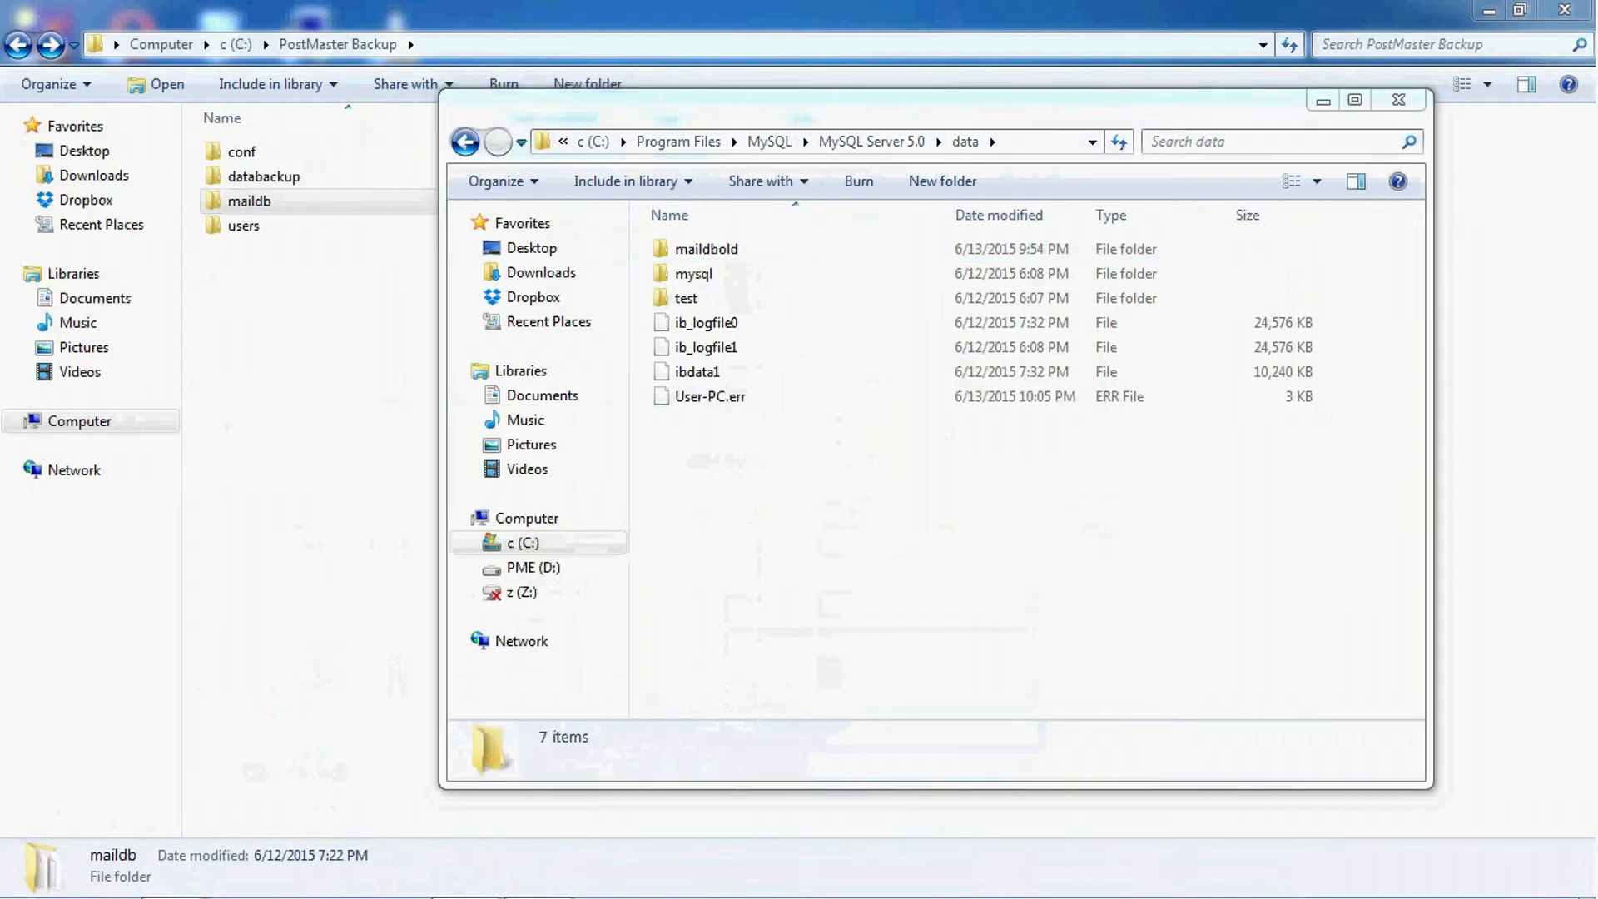
click(892, 493)
key(ctrl+v)
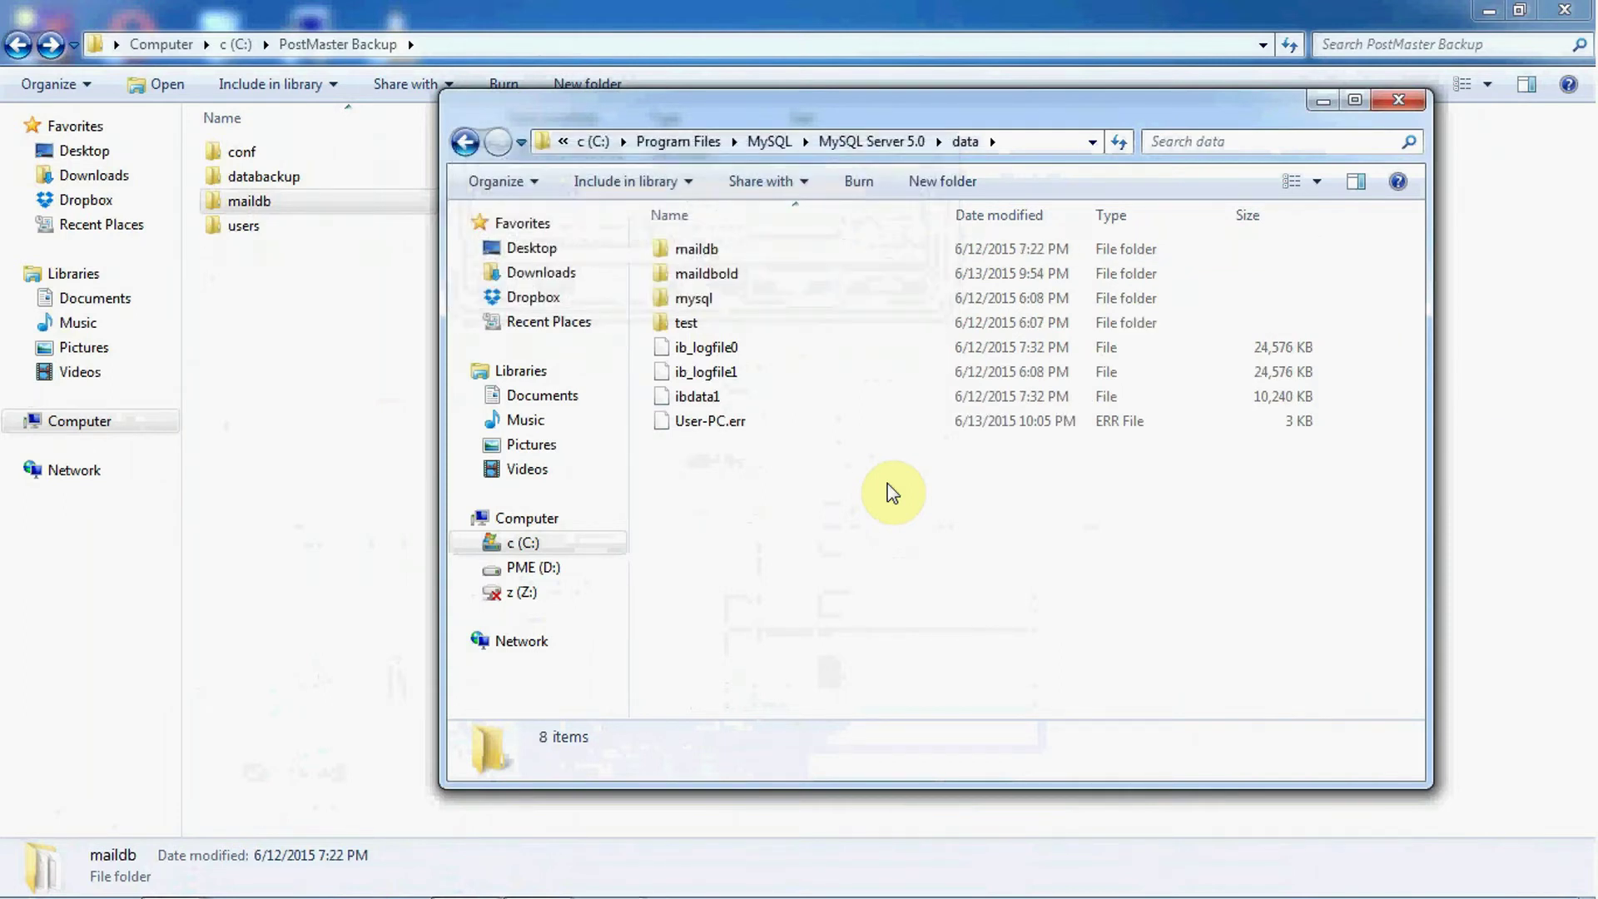
Step: Close the data folder window, start the MySQL service, and close Services
click(1400, 101)
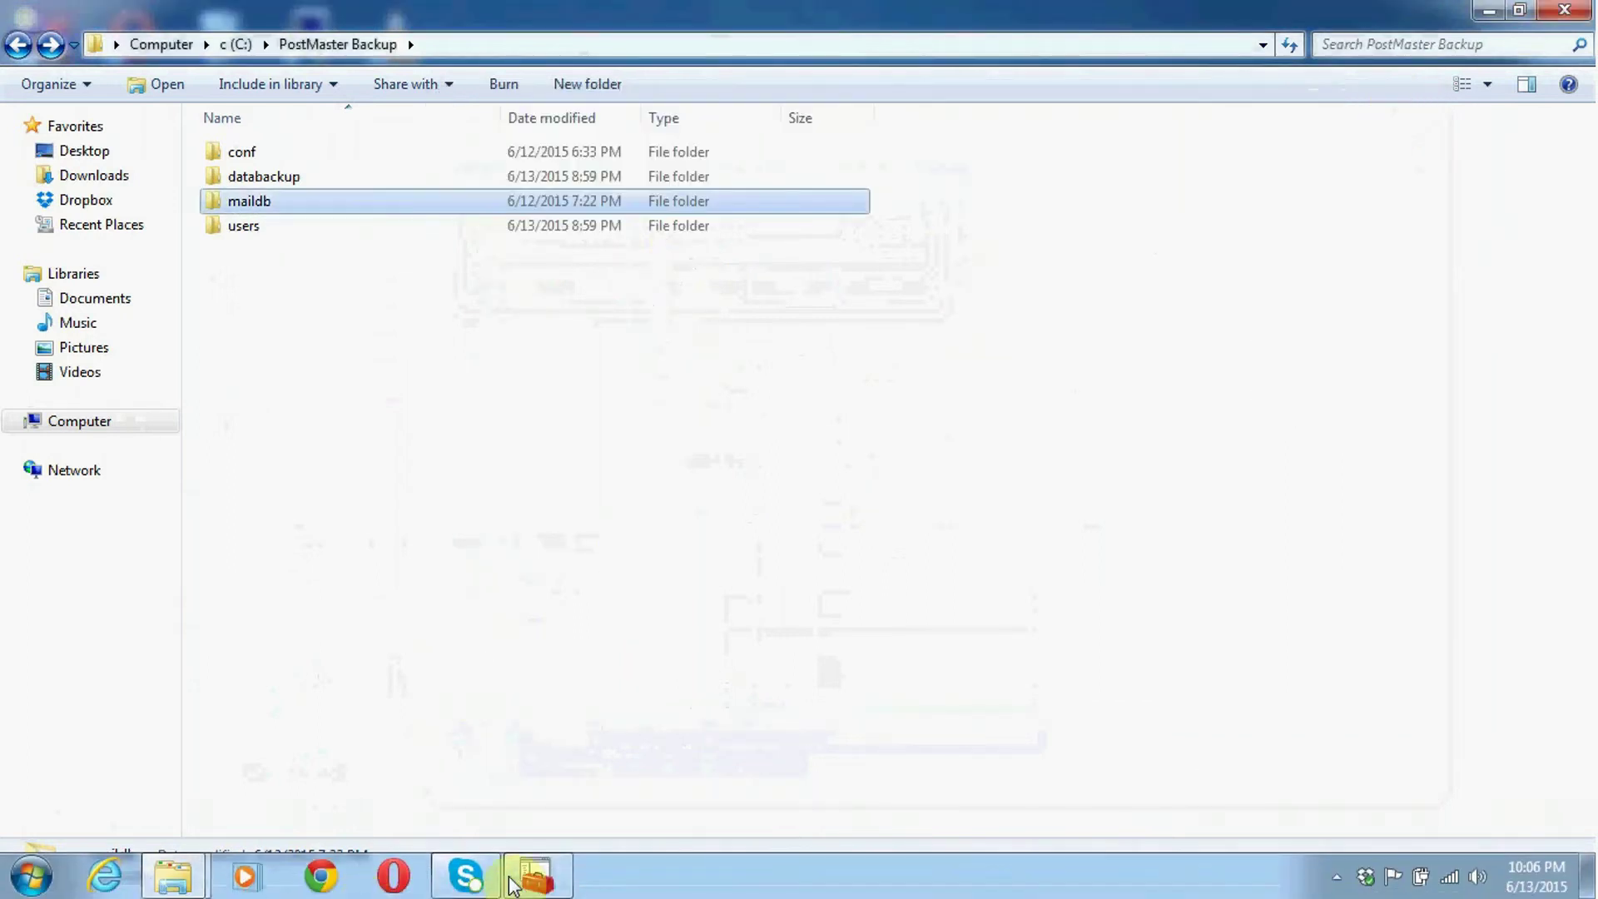
click(526, 887)
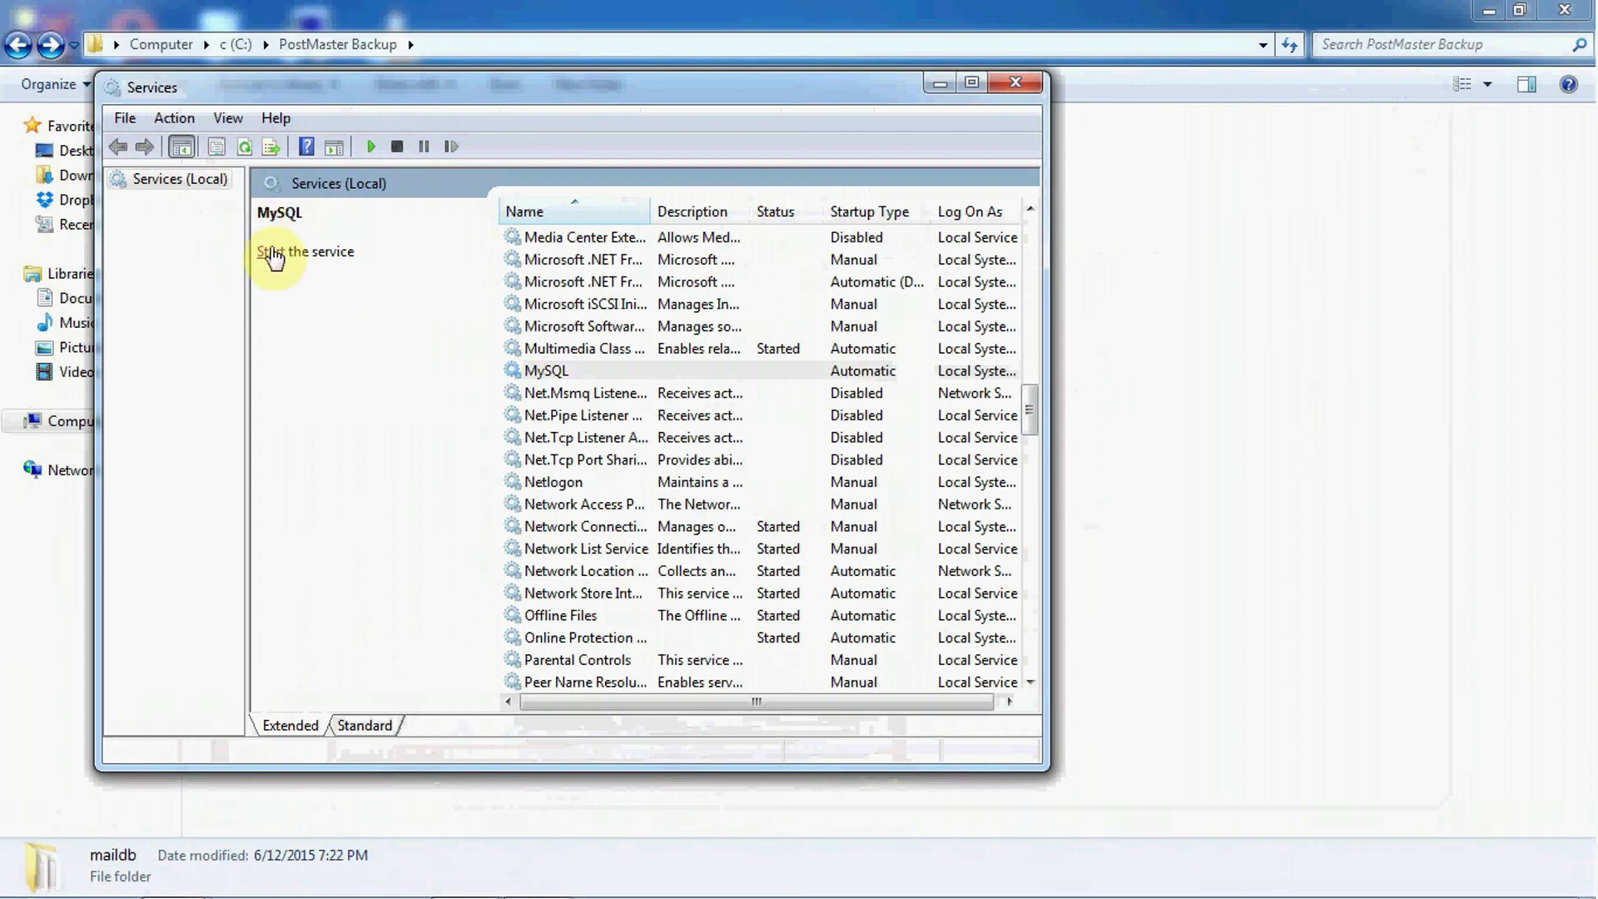
click(279, 252)
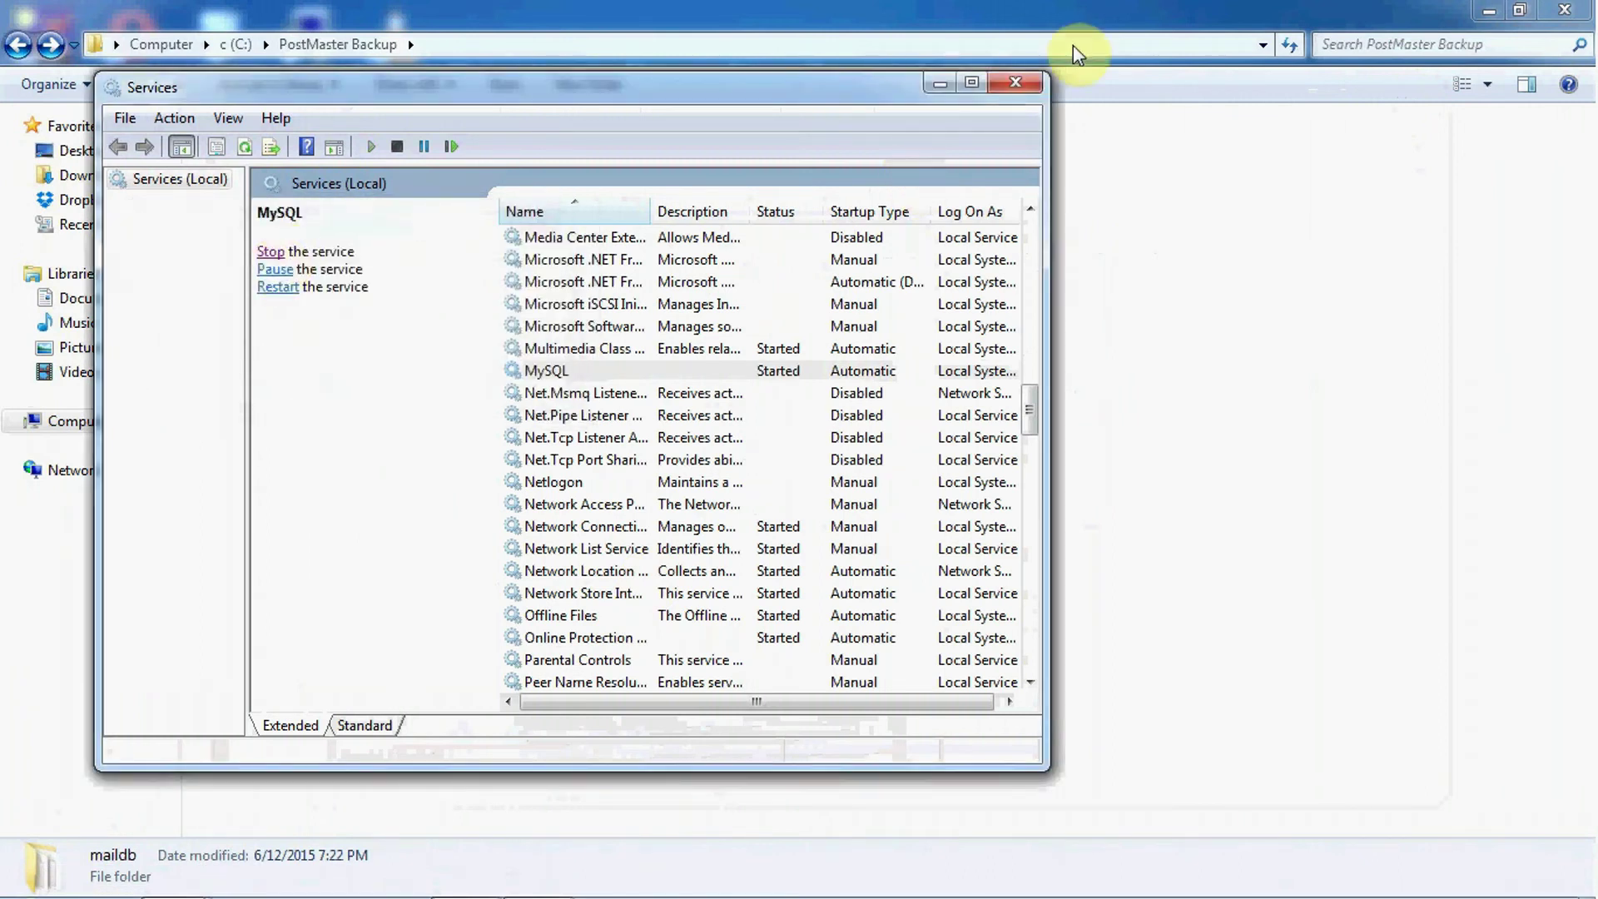
click(1015, 83)
Step: Switch to the QLC folder window and select the pme-rcrt-dbase batch file
mouse_move(244, 894)
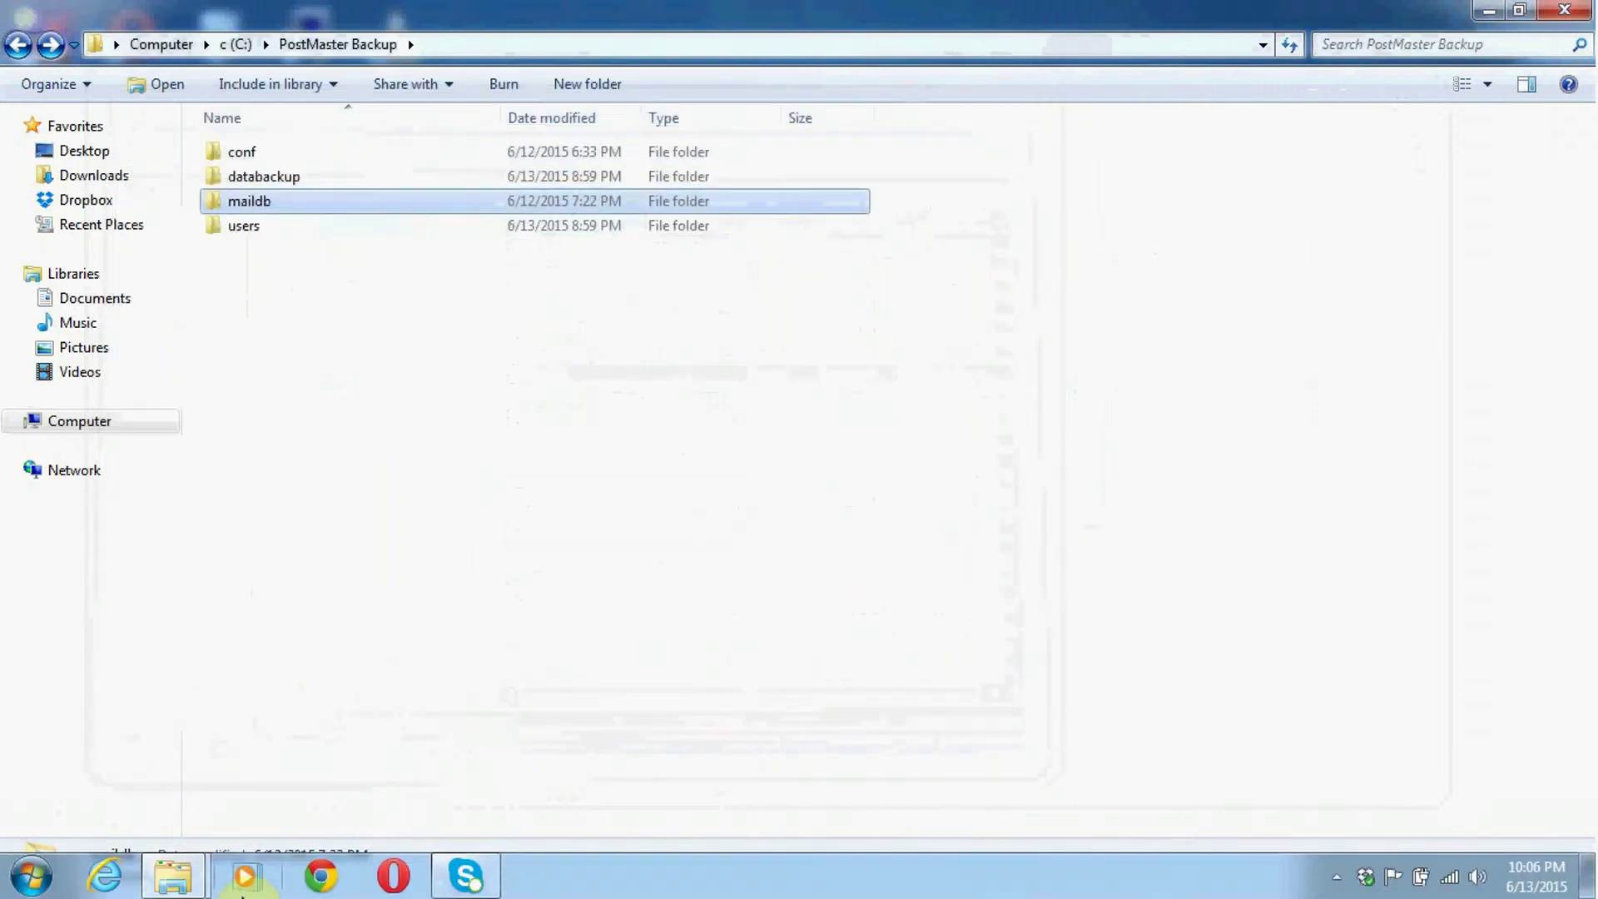
mouse_move(172, 886)
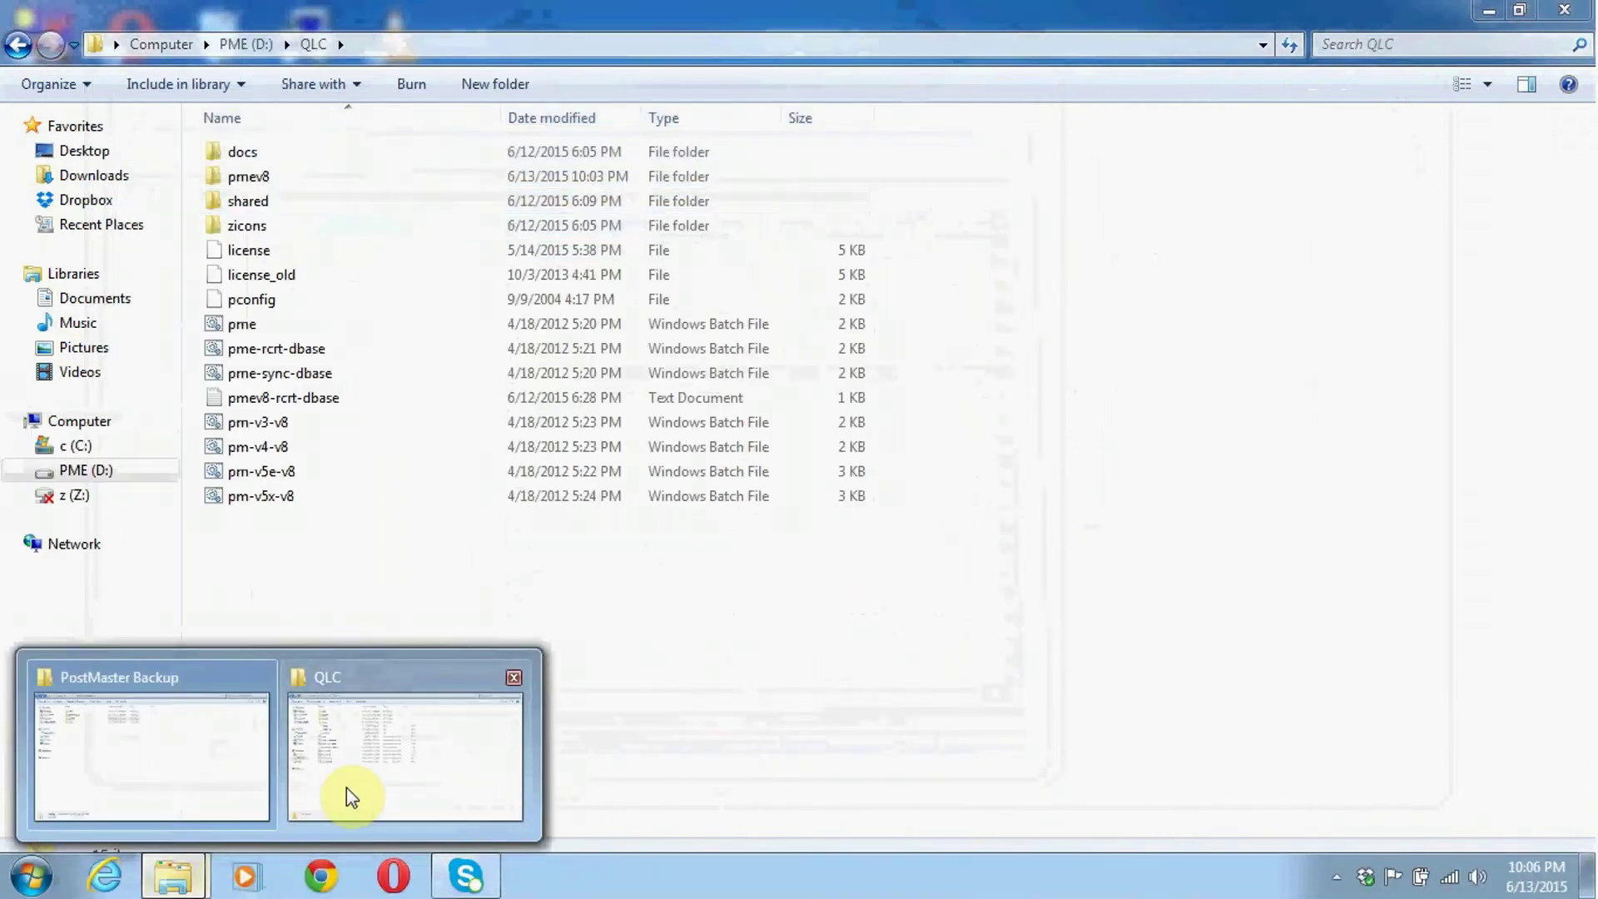
click(346, 787)
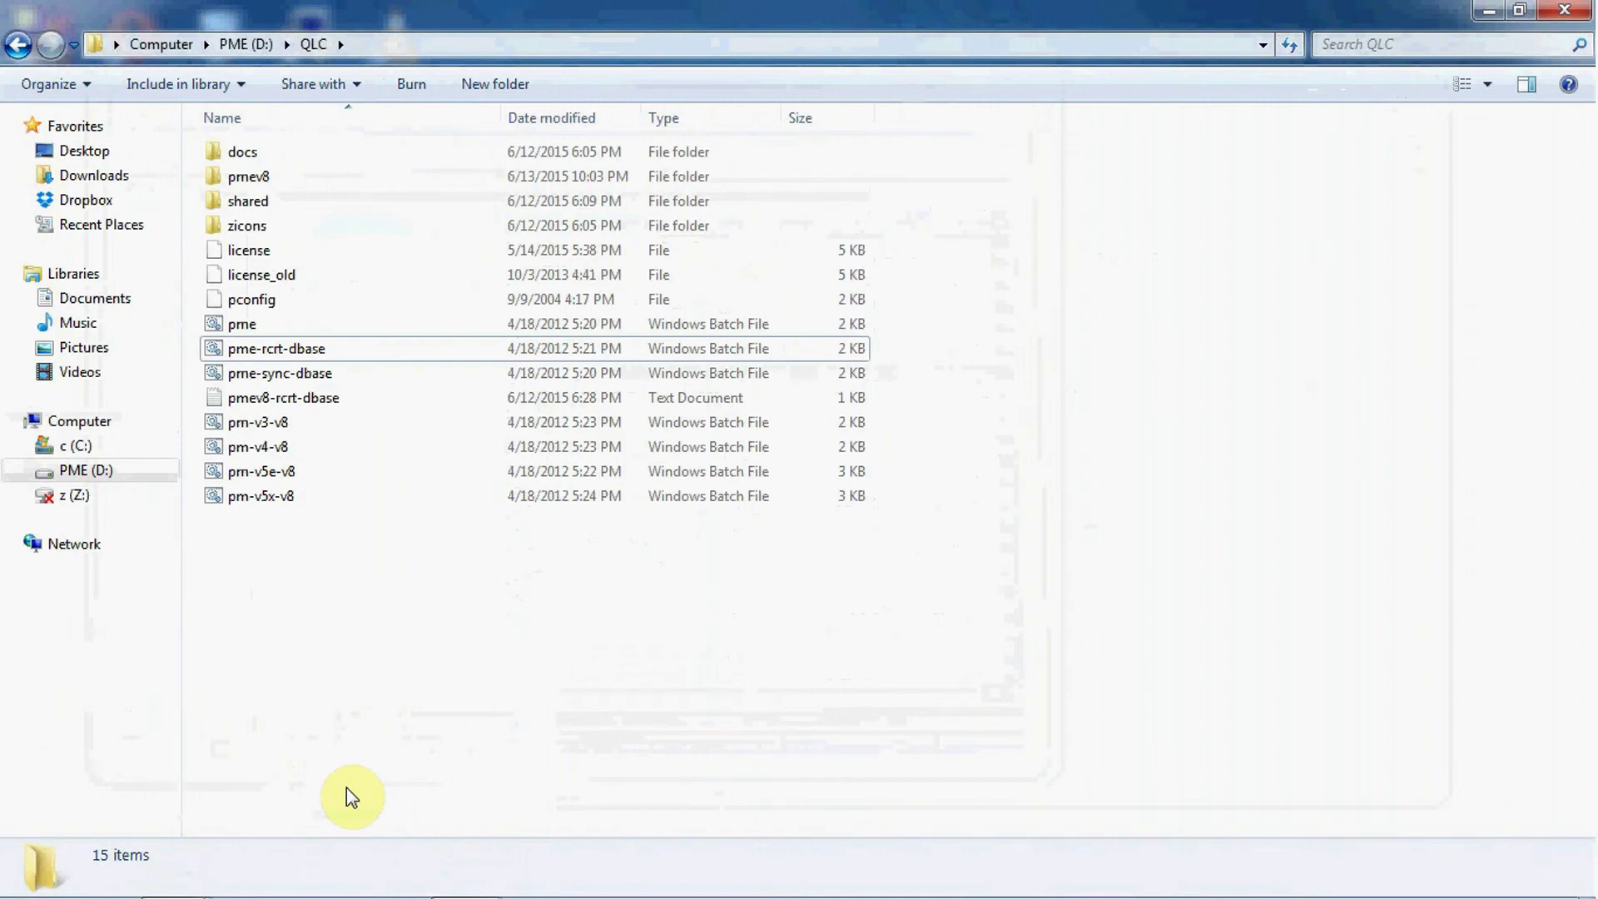
click(268, 360)
Step: Run pme-rcrt-dbase, continue past its warning, and close the console once recreation finishes
double_click(265, 360)
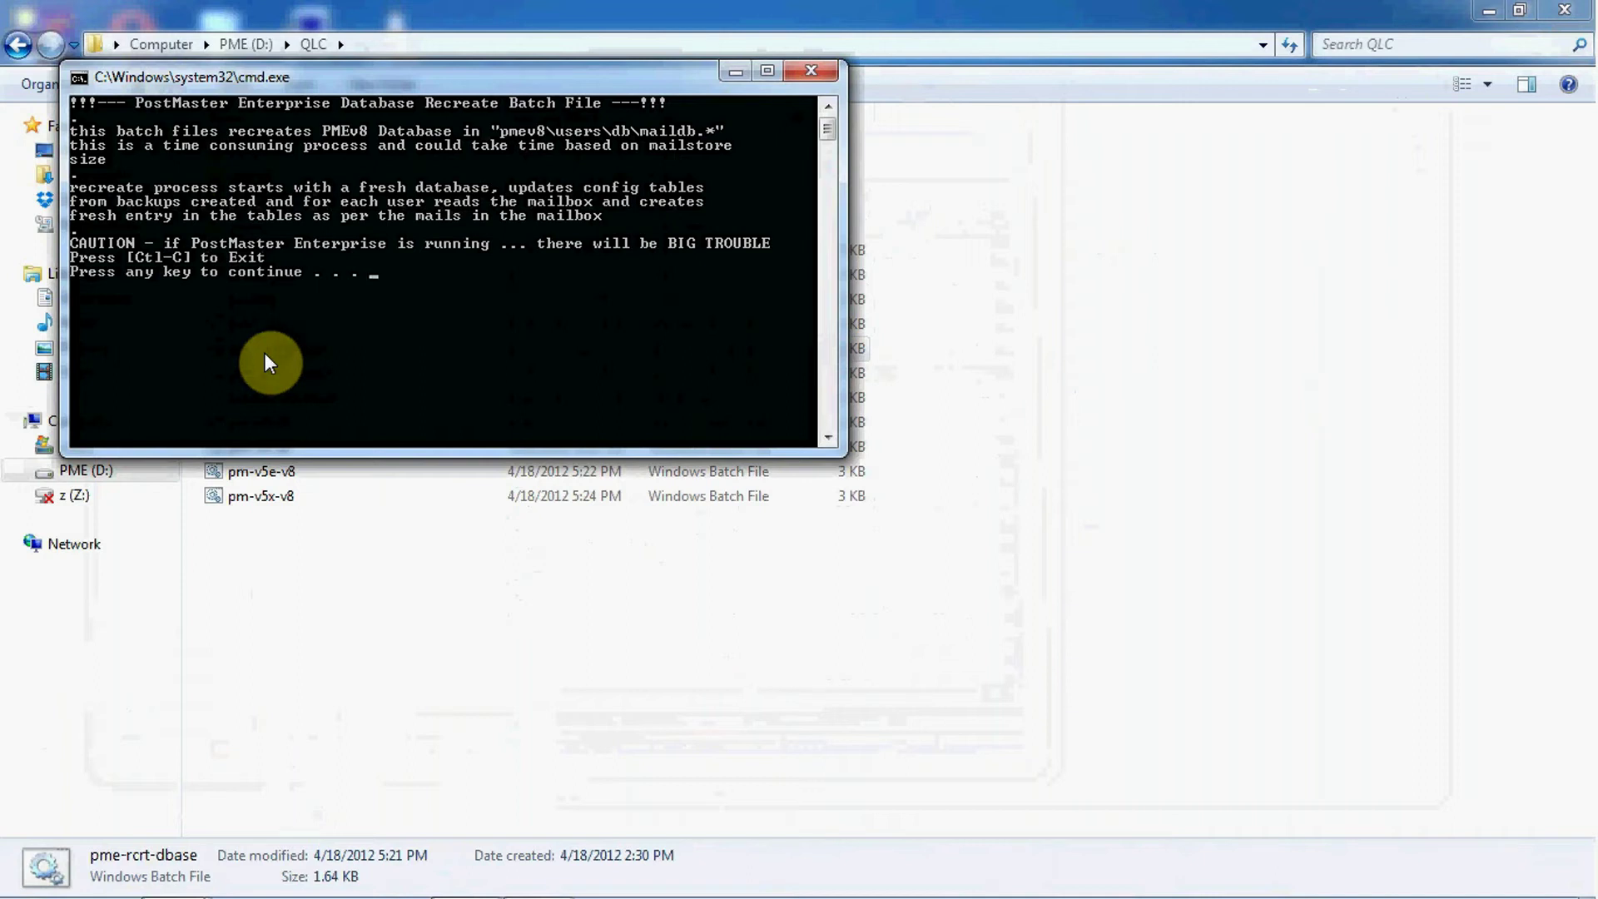
key(Return)
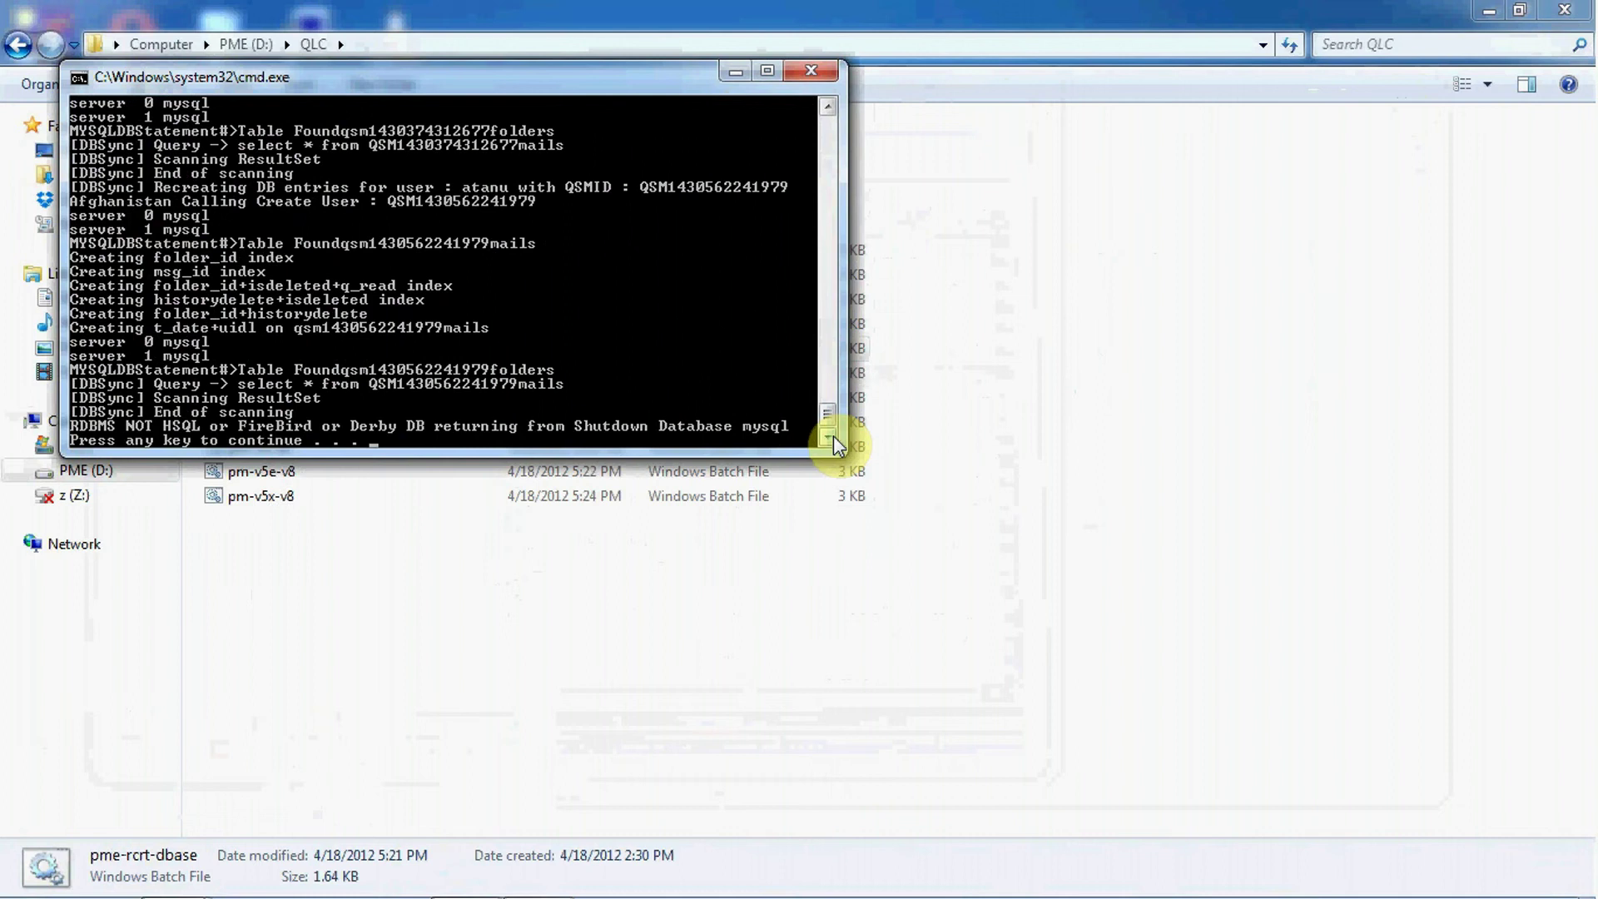
key(Return)
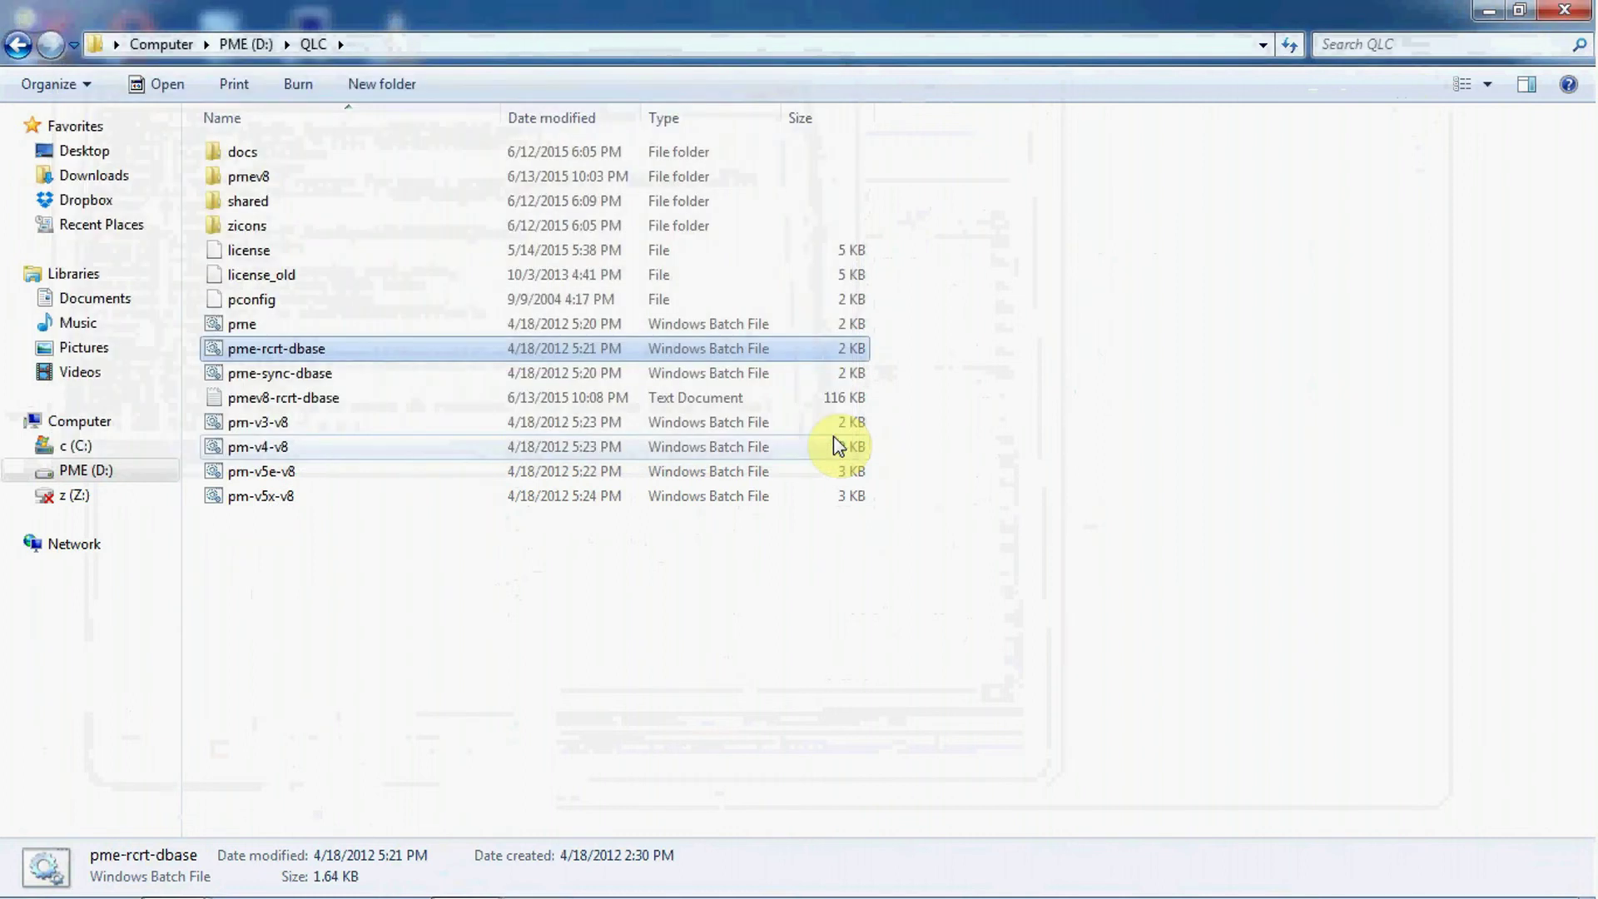
Step: Start the server console by running the pme batch file in the QLC folder
click(514, 549)
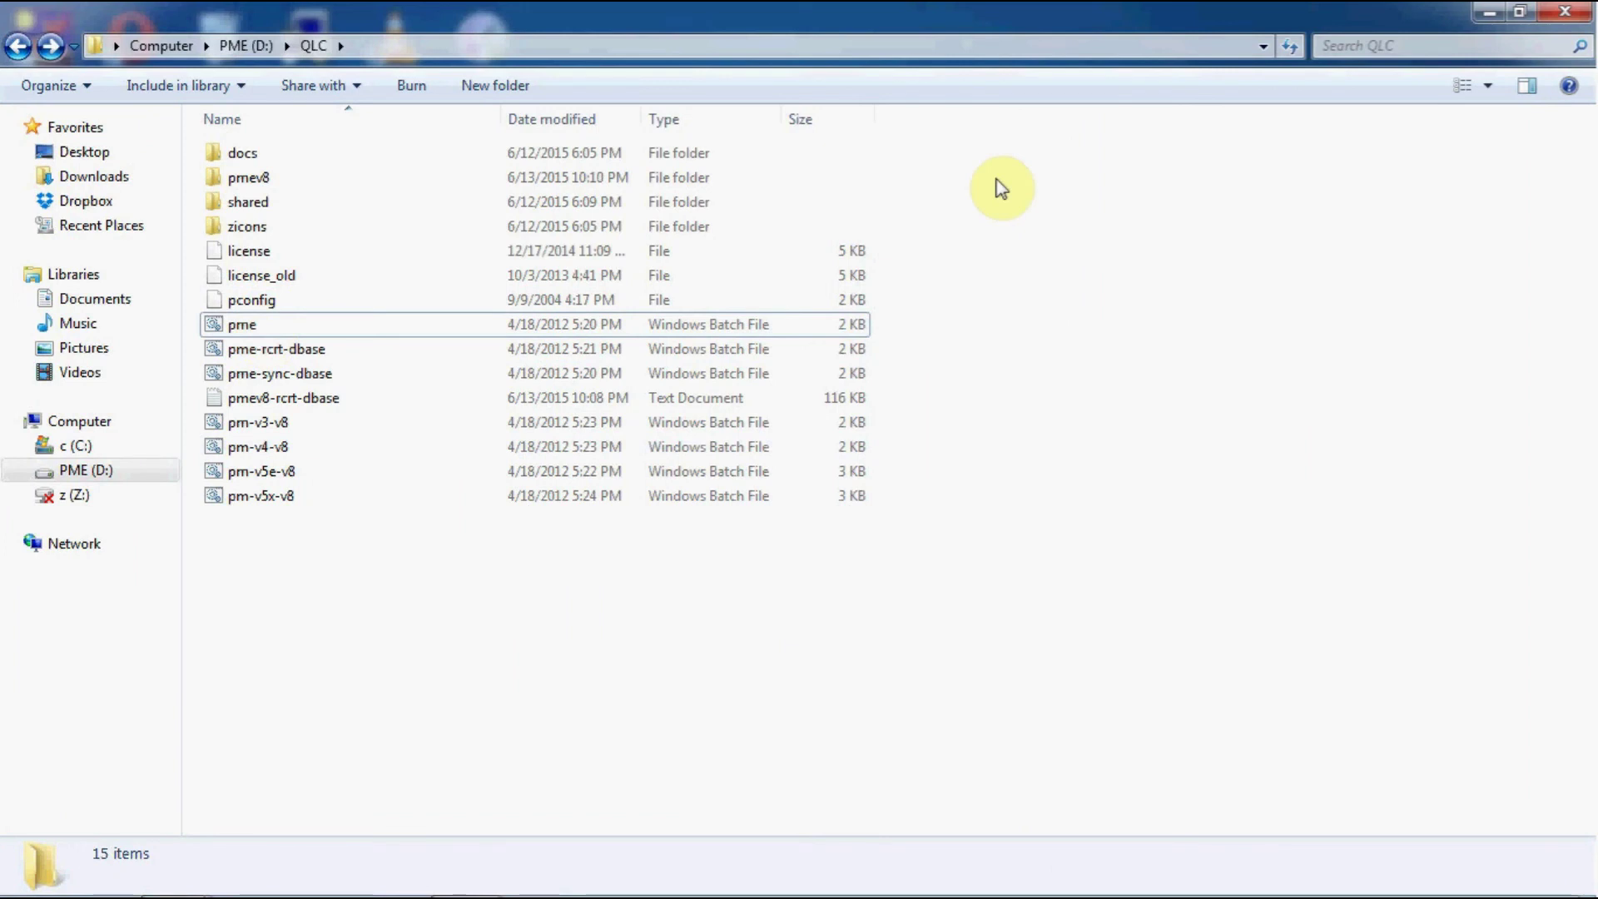
click(358, 326)
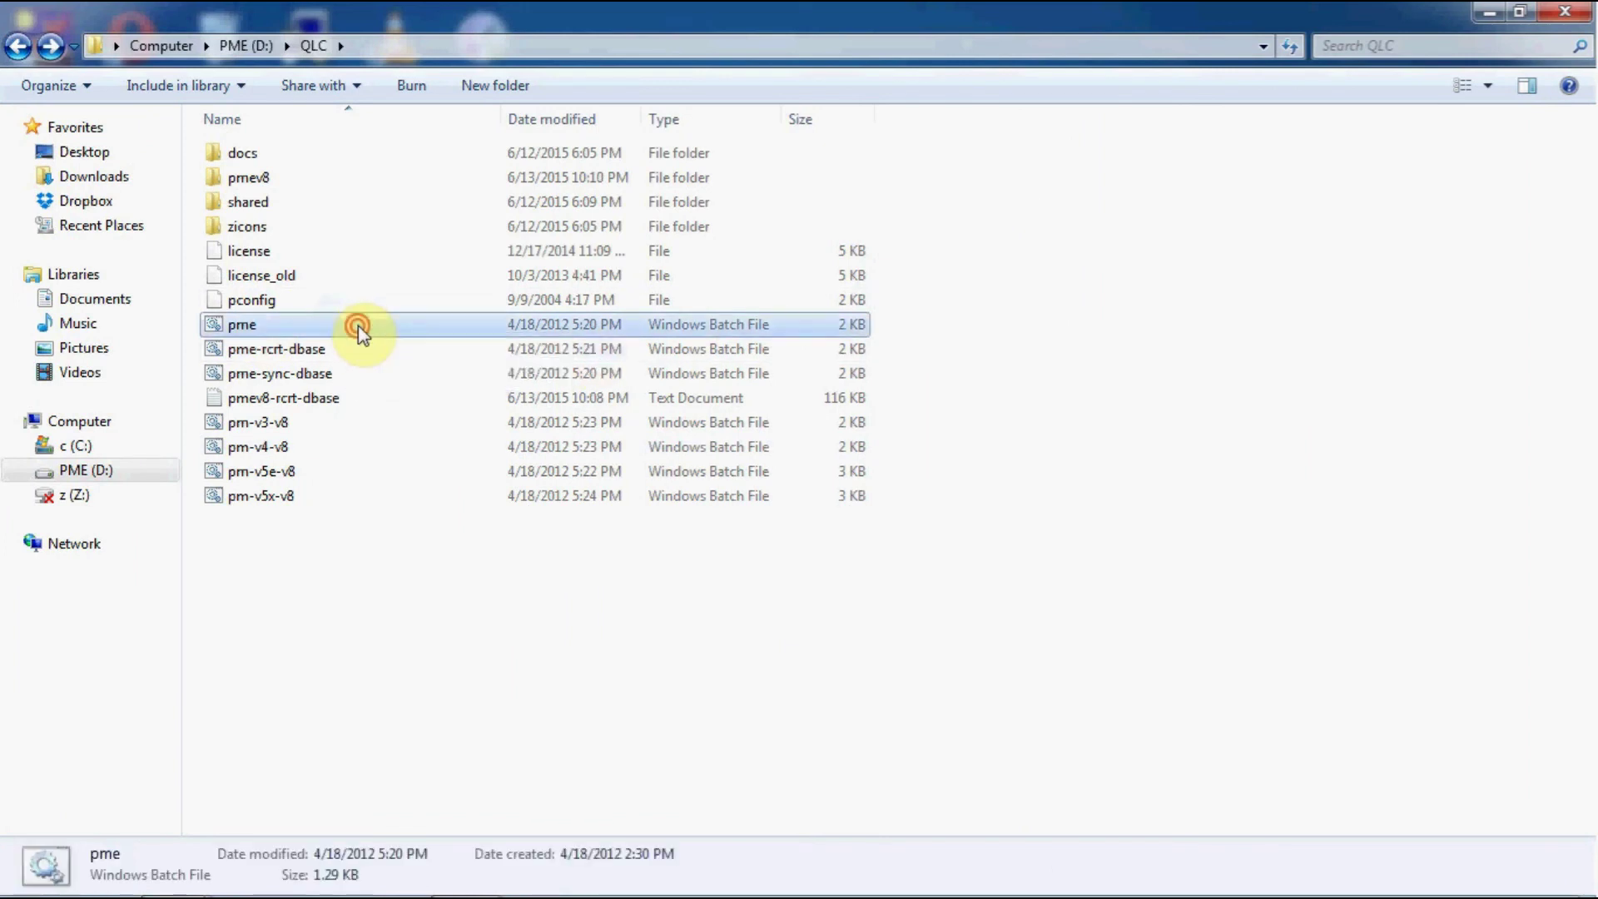
double_click(358, 326)
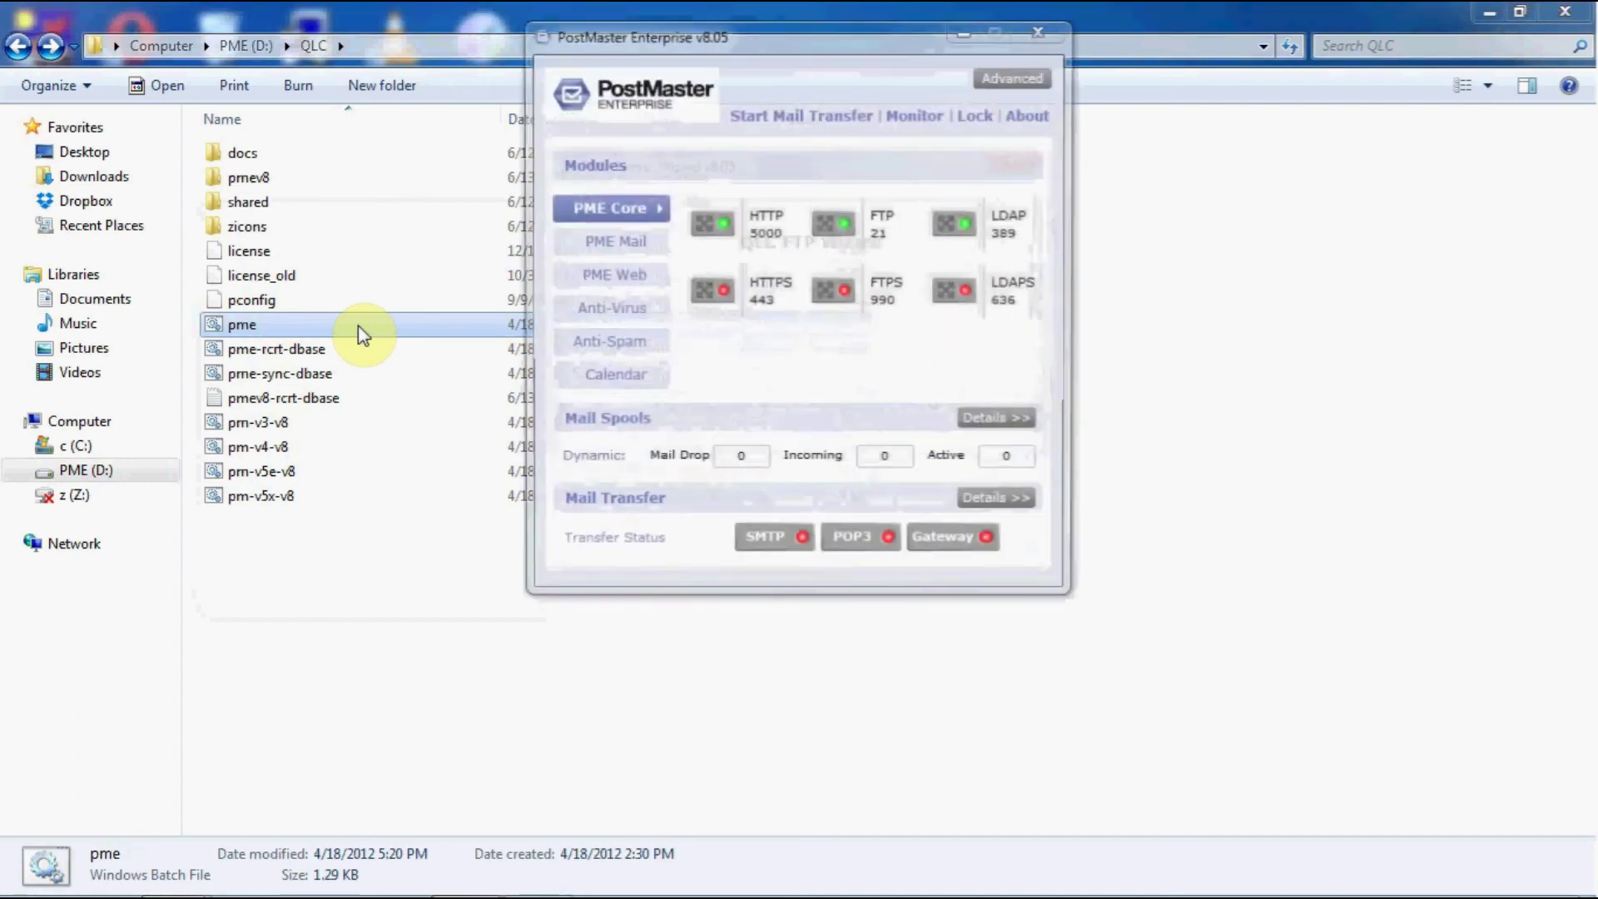
Step: Dismiss the FTP wizard, expand Mail Spools Details, and check the licence's 191 PME Mail users
click(1021, 161)
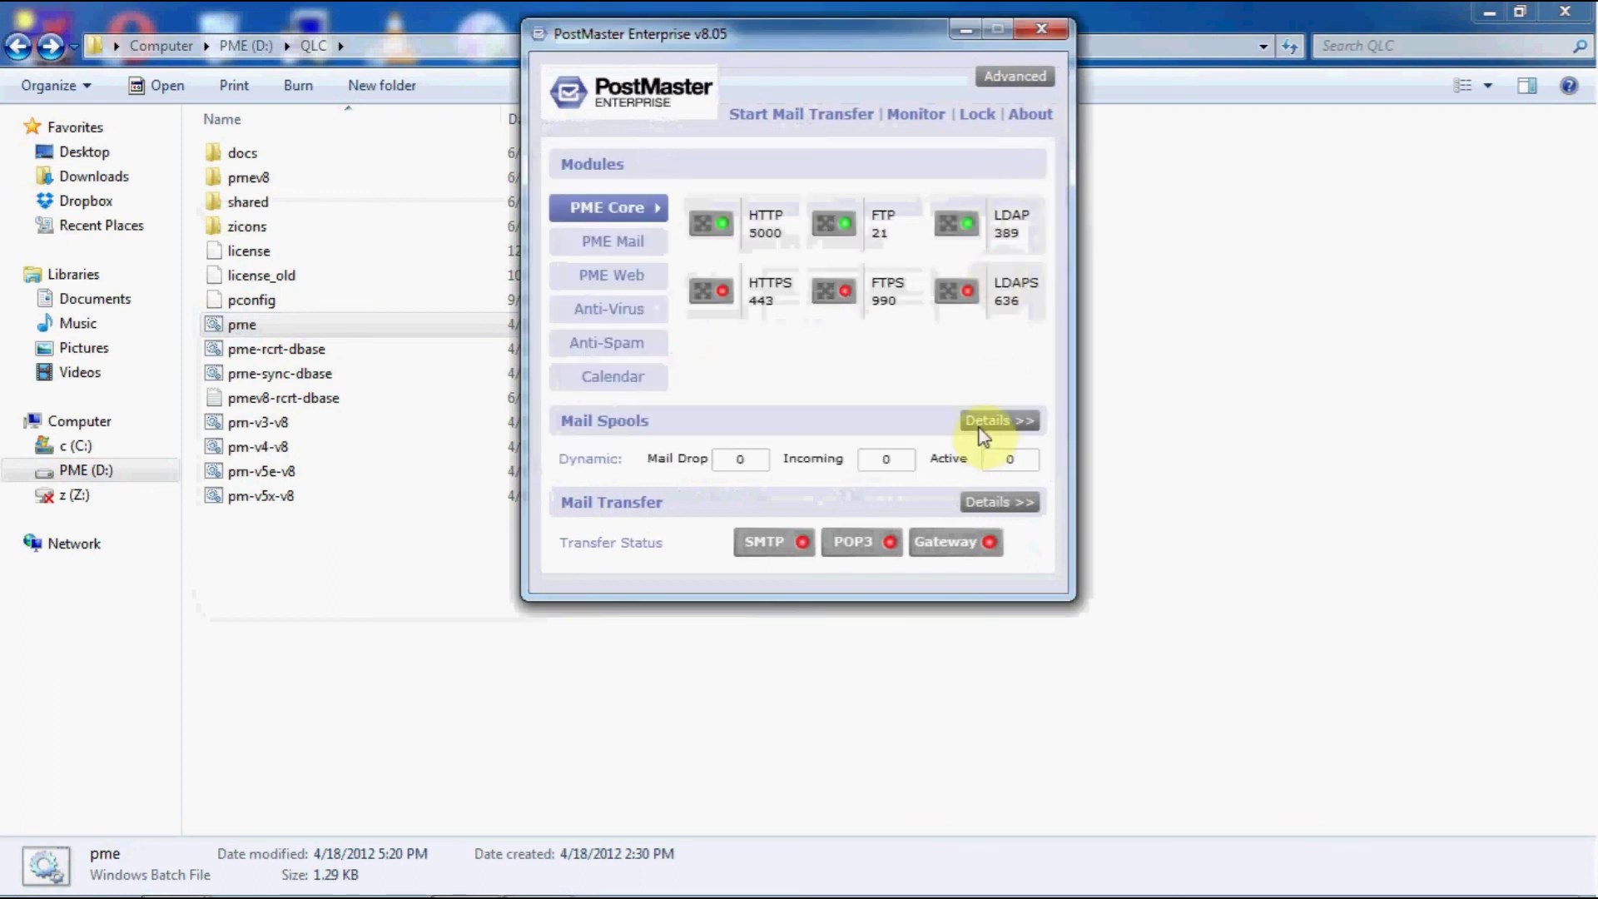
click(983, 422)
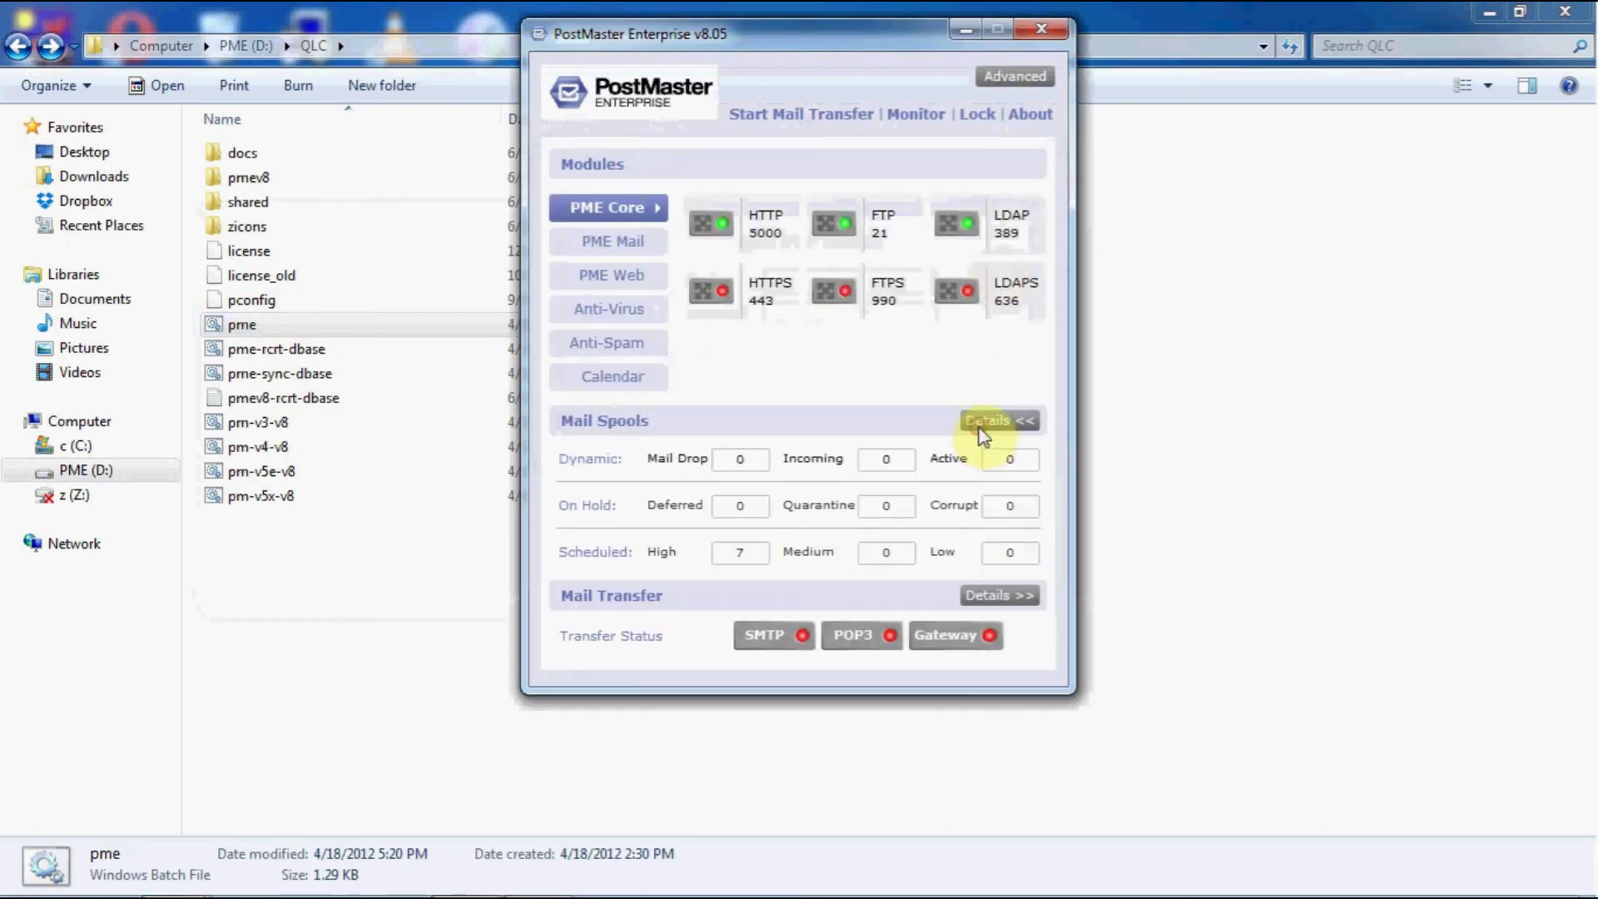
click(1030, 117)
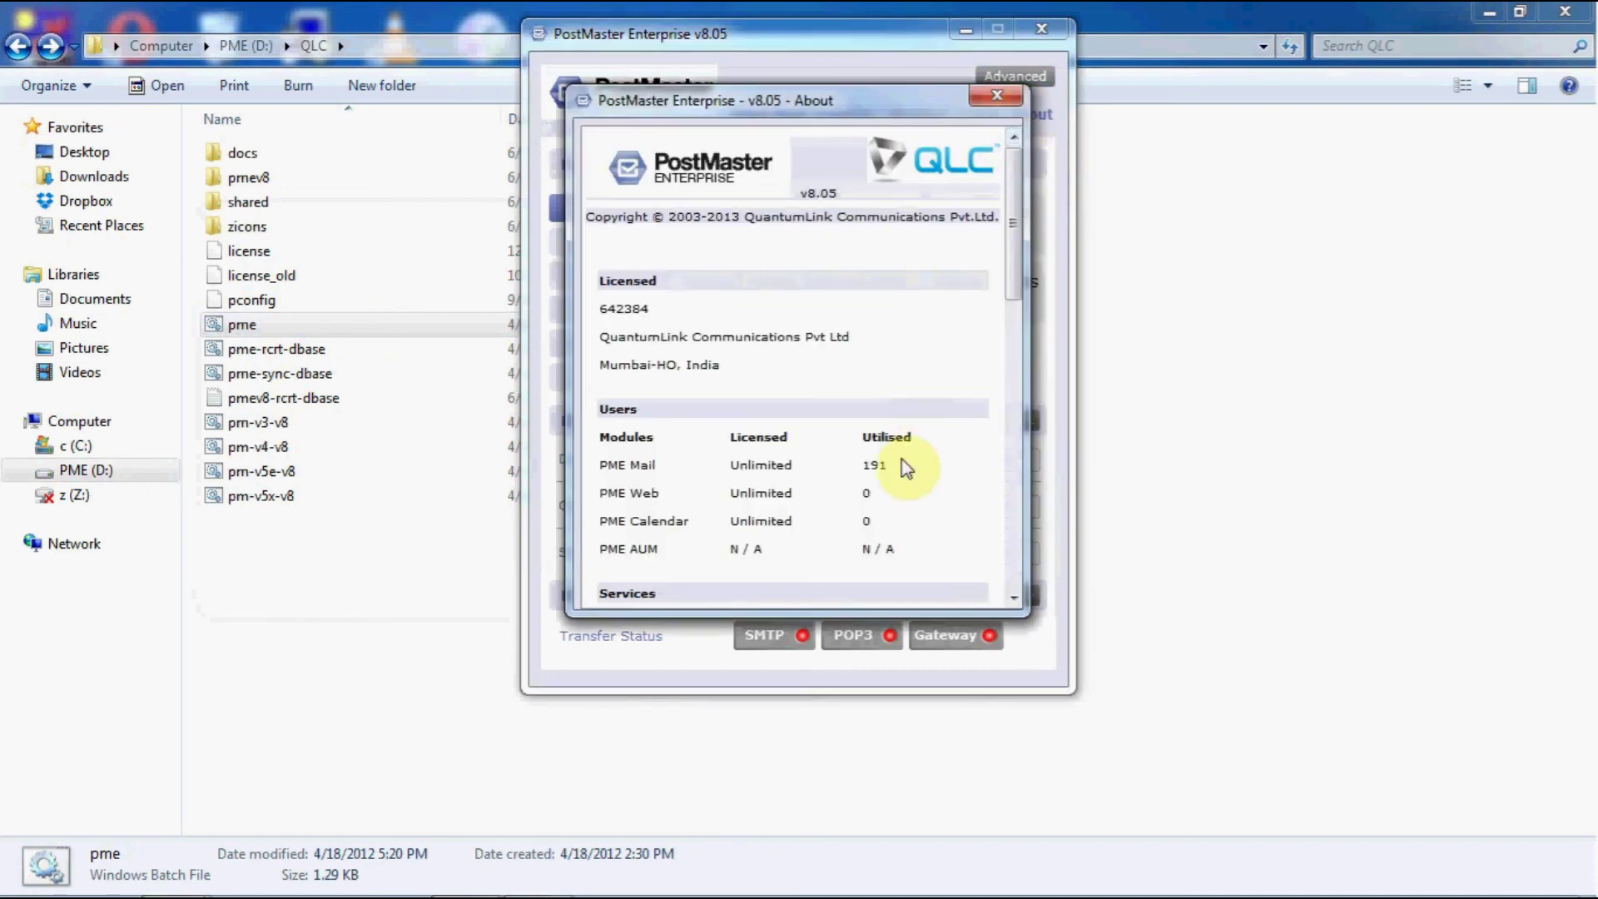
click(995, 96)
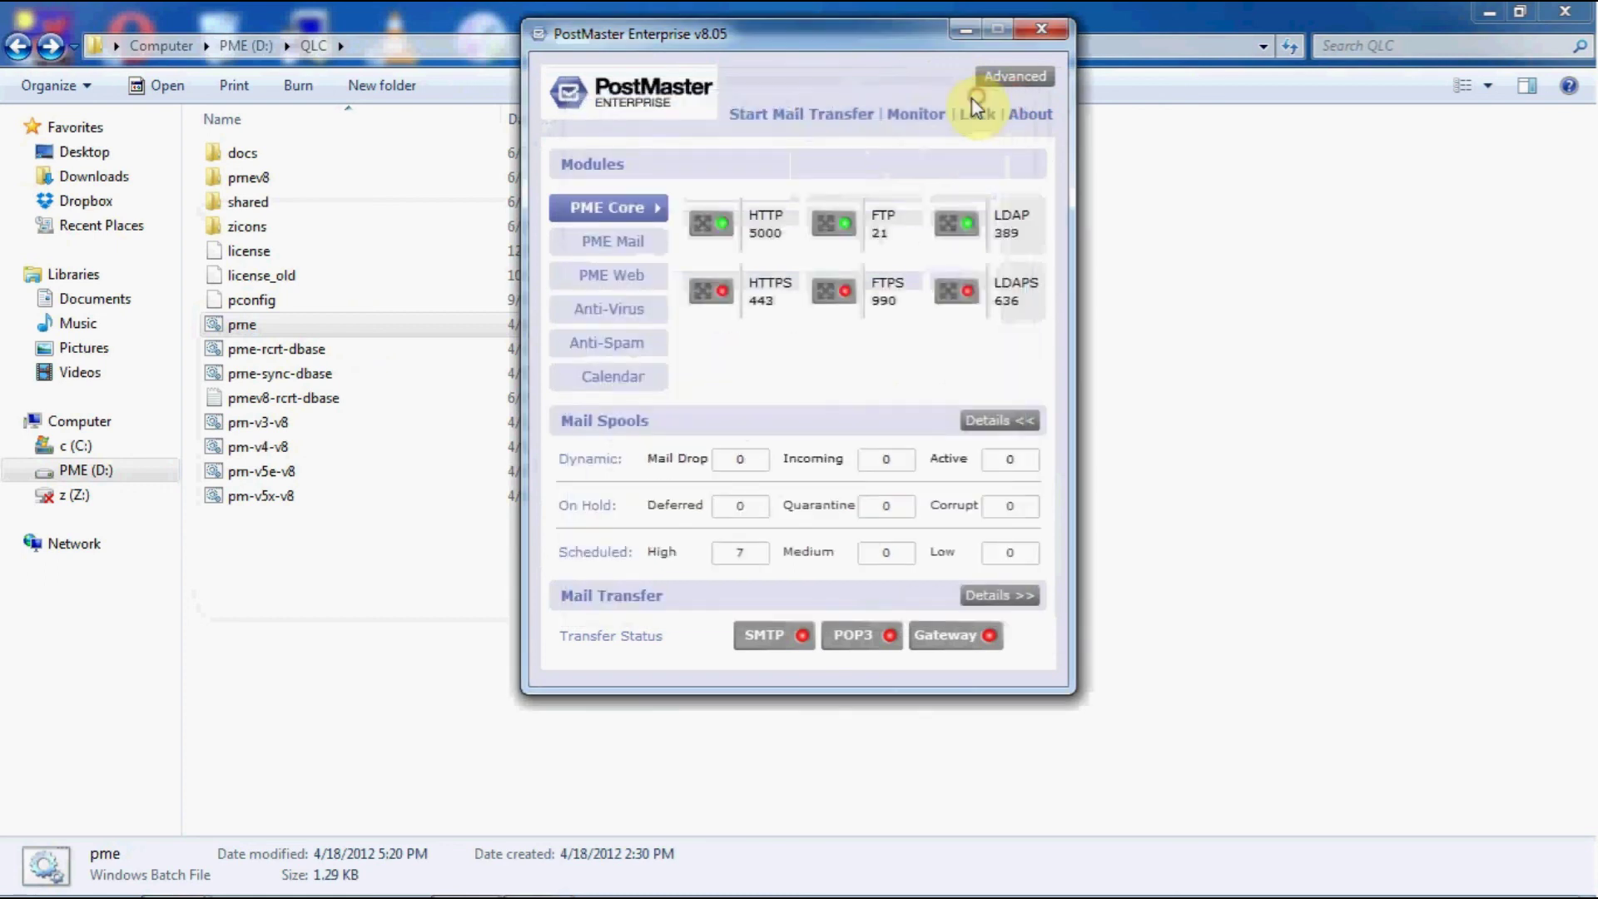